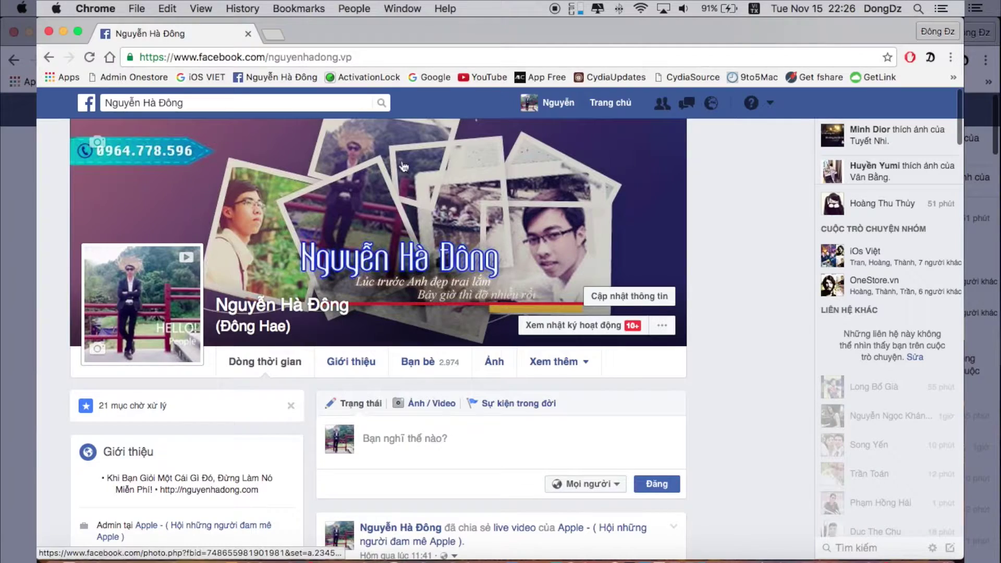
# Step: Put the browser window away to bring up the desktop
pyautogui.click(63, 31)
pyautogui.click(672, 335)
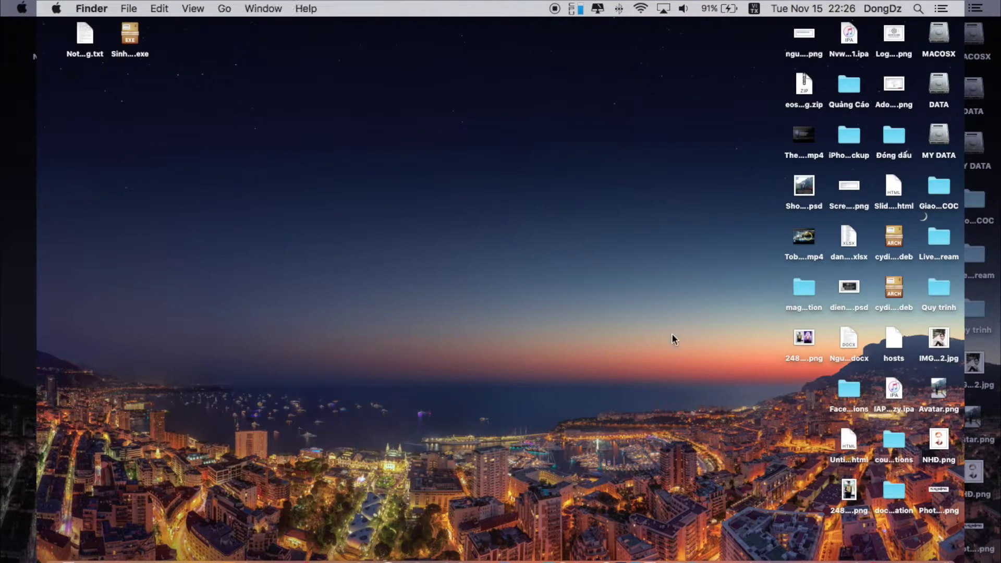
pyautogui.click(560, 311)
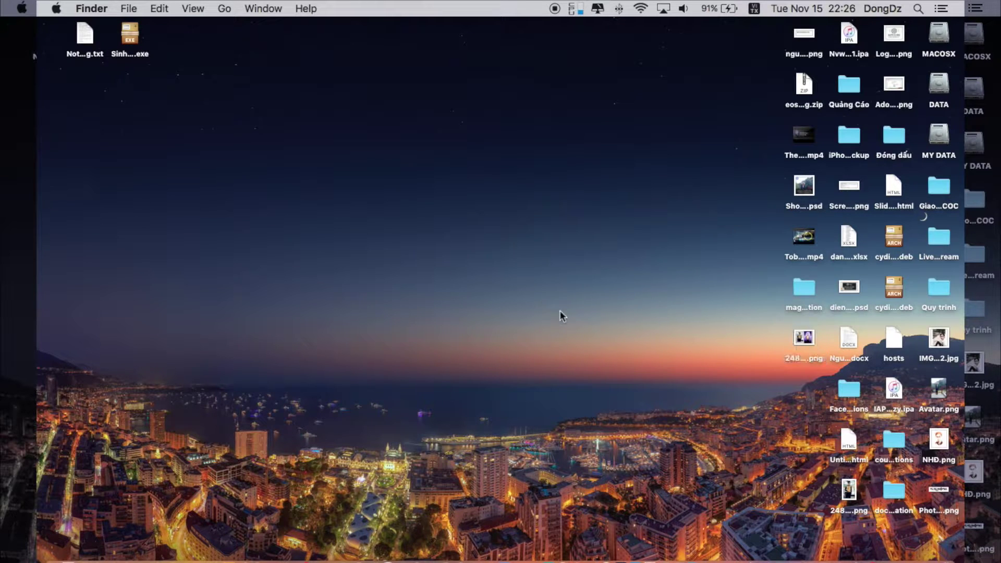
pyautogui.click(809, 339)
pyautogui.press('space')
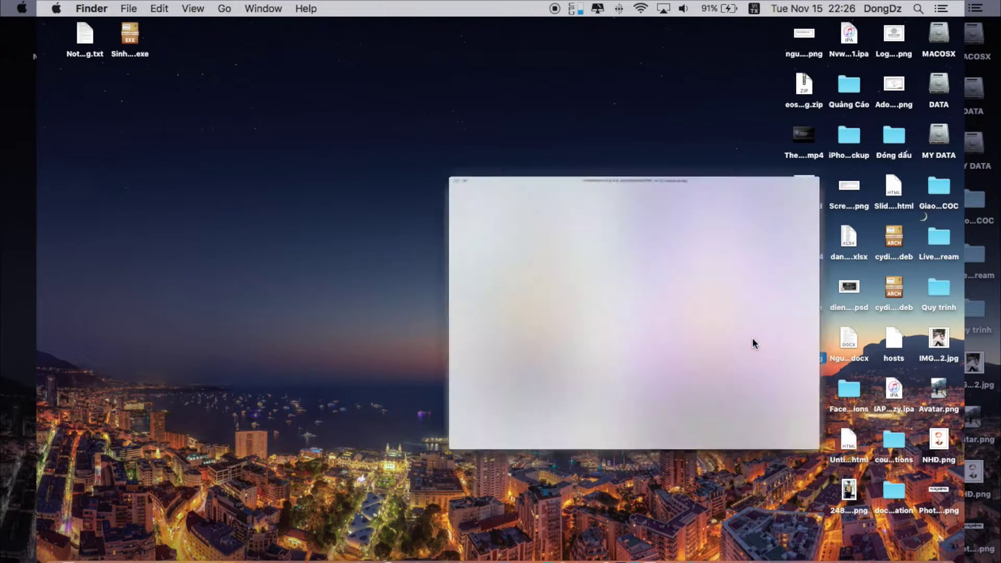
pyautogui.moveTo(548, 48); pyautogui.dragTo(528, 63)
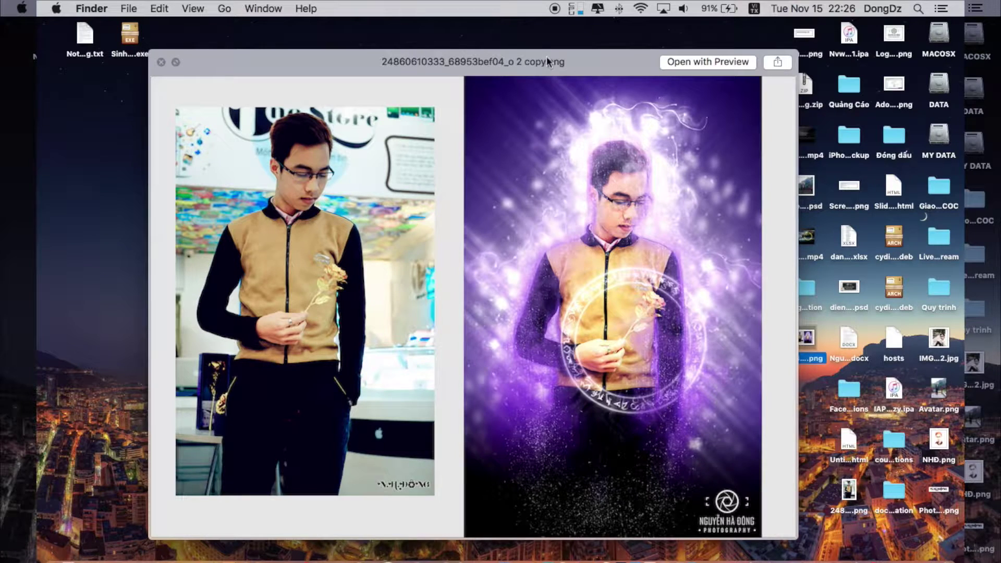
pyautogui.moveTo(587, 57); pyautogui.dragTo(552, 45)
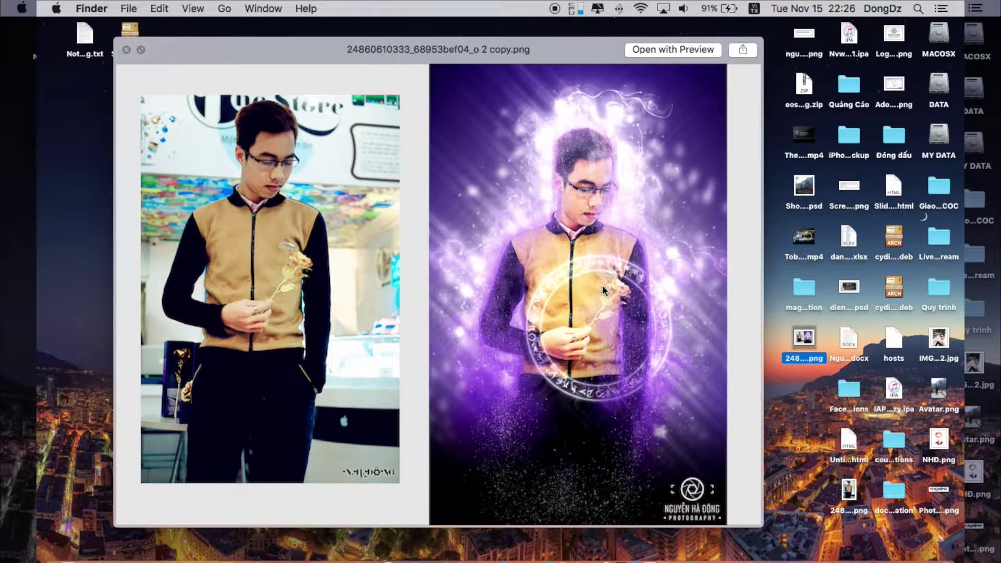
pyautogui.click(126, 50)
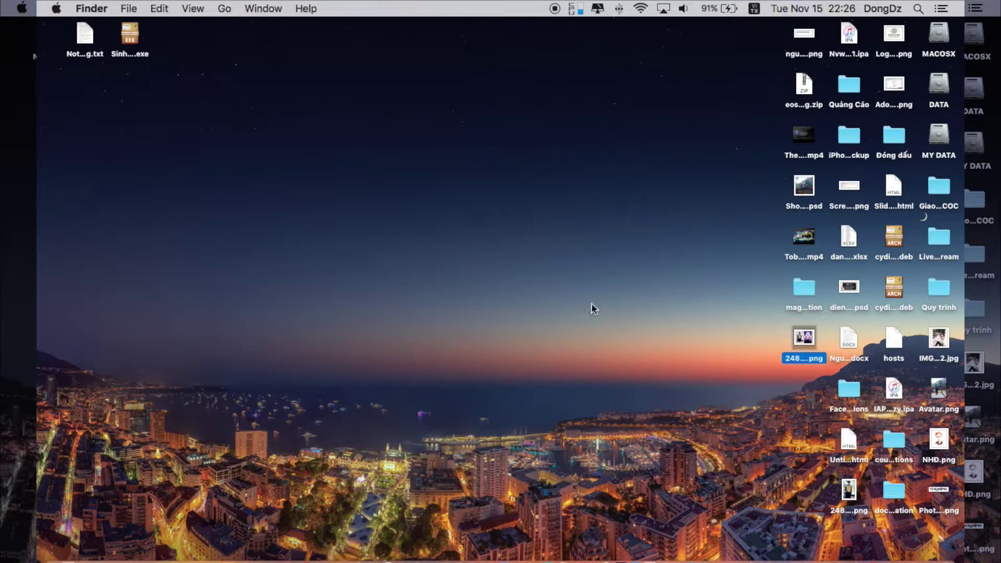
# Step: Preview the details of the magic-photoshop-action folder on the desktop and close the preview
pyautogui.click(807, 289)
pyautogui.press('space')
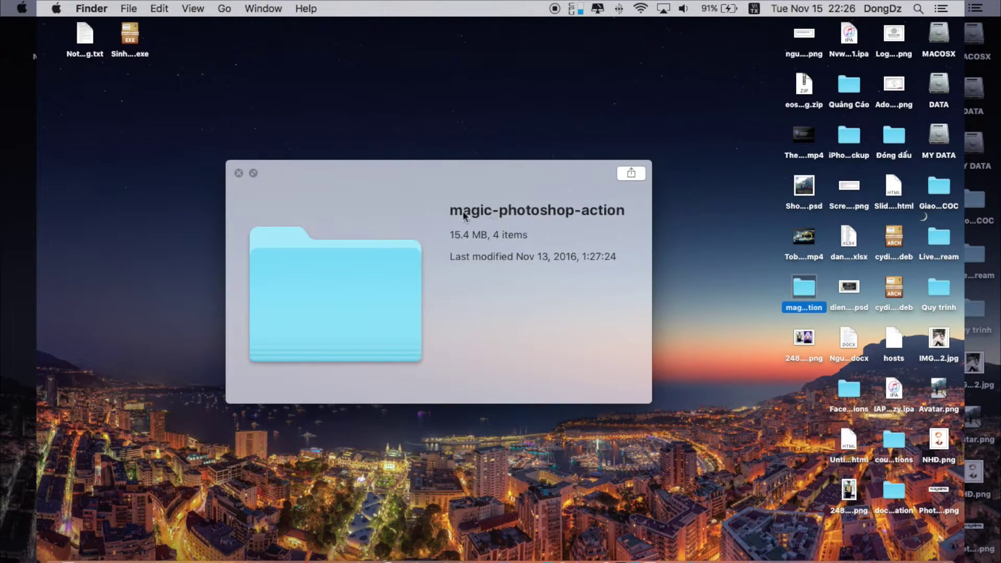
pyautogui.click(240, 174)
pyautogui.click(574, 305)
# Step: Switch to Photoshop to view its start screen, and return to the desktop
pyautogui.click(855, 547)
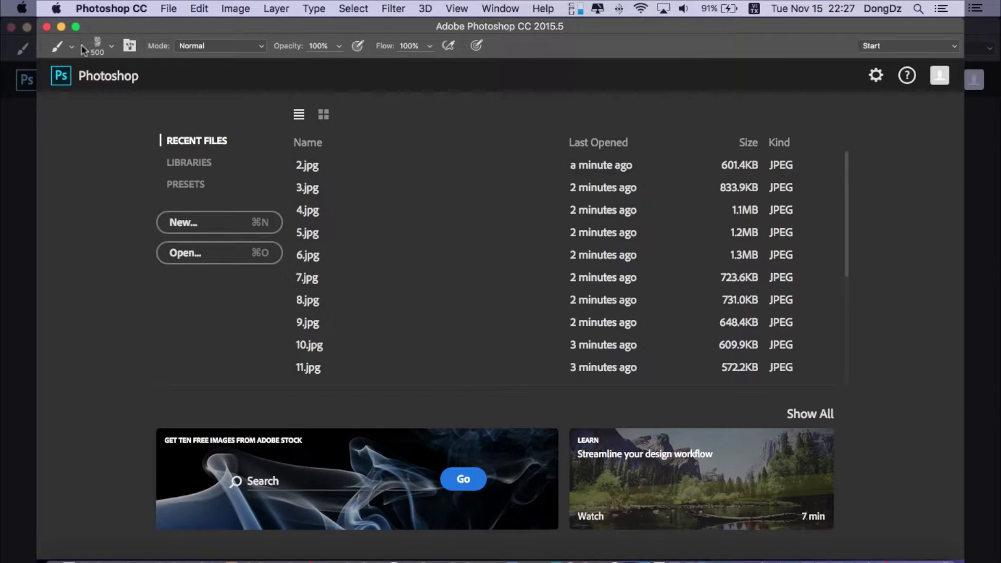
pyautogui.click(26, 27)
pyautogui.click(565, 356)
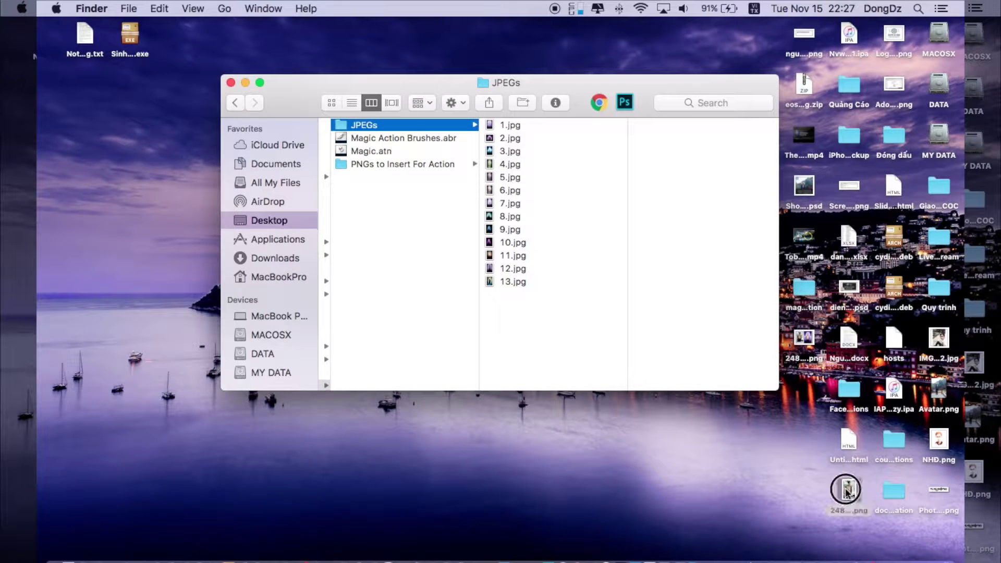
pyautogui.click(848, 489)
pyautogui.press('space')
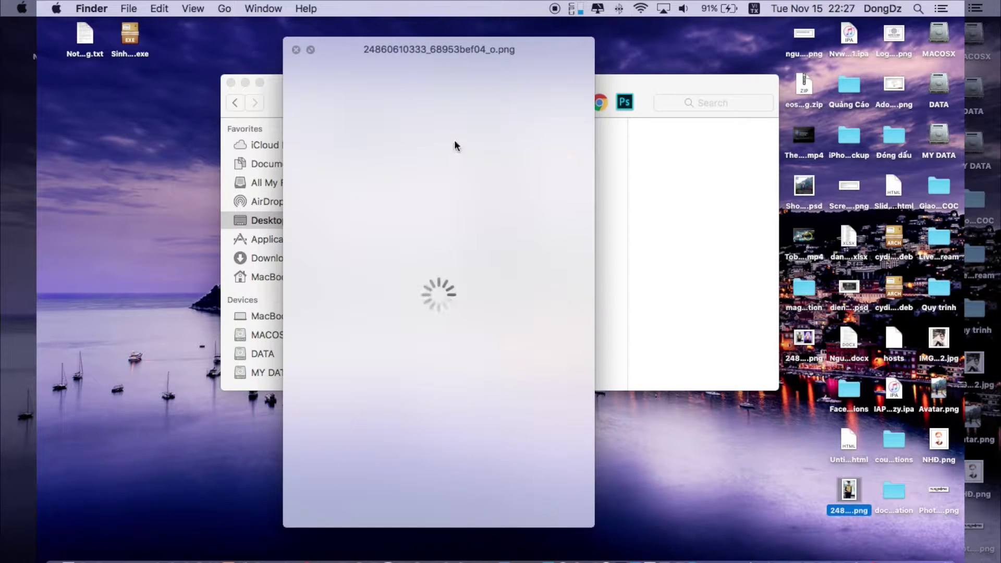
pyautogui.moveTo(425, 54); pyautogui.dragTo(318, 52)
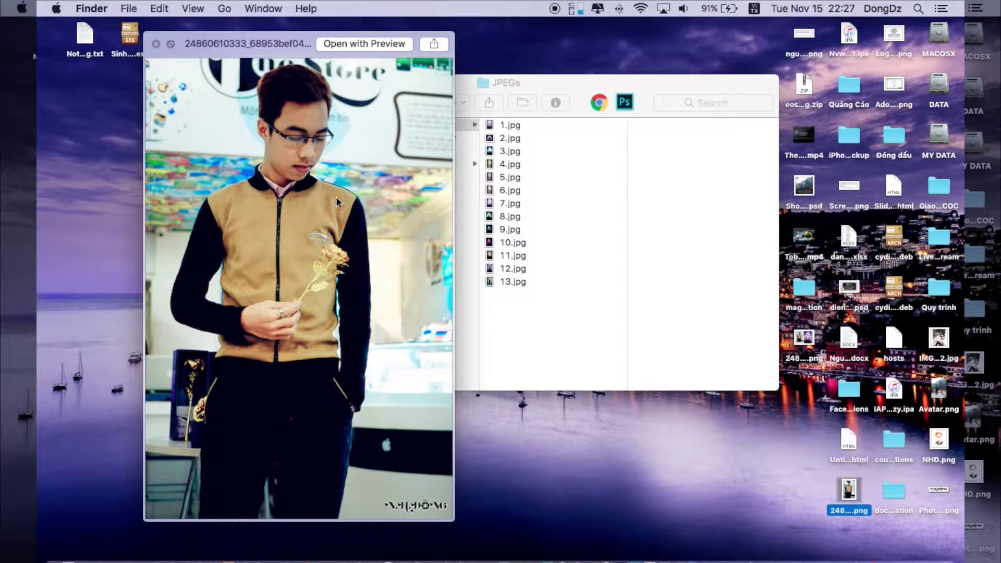
pyautogui.click(156, 45)
# Step: Examine the sample effect images from 1.jpg through 13.jpg in the JPEGs folder in an enlarged preview
pyautogui.click(509, 124)
pyautogui.click(509, 124)
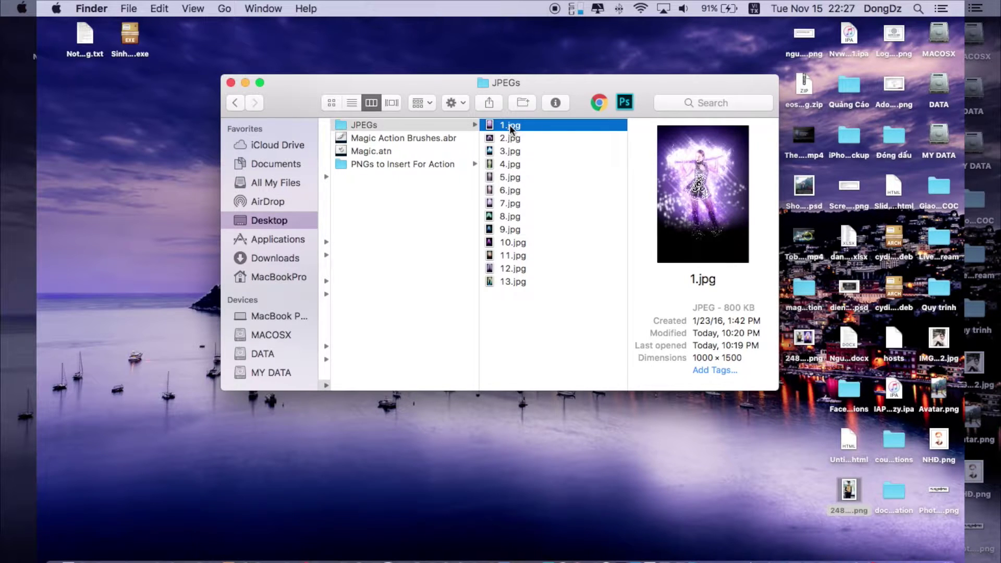
pyautogui.press('space')
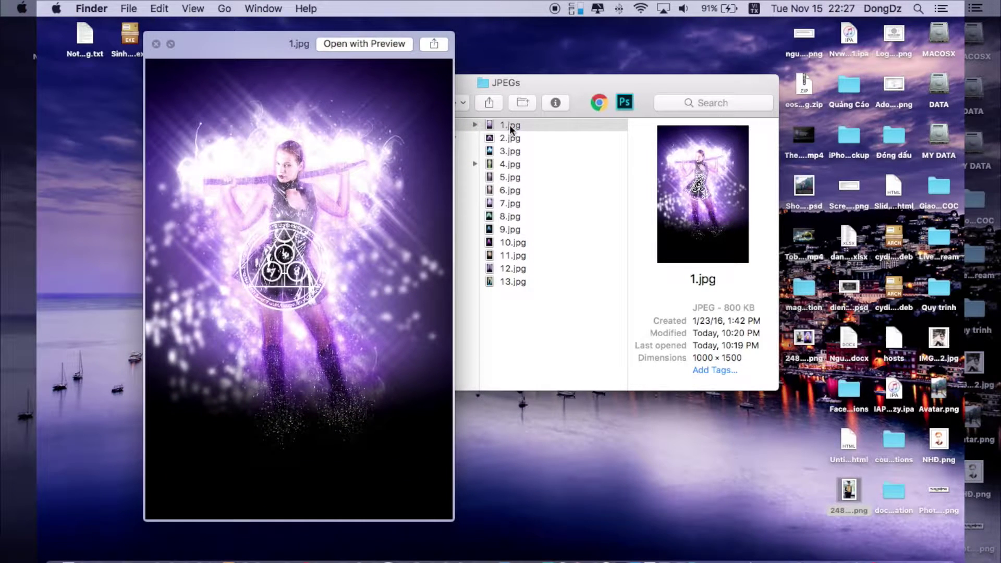
pyautogui.press('Down')
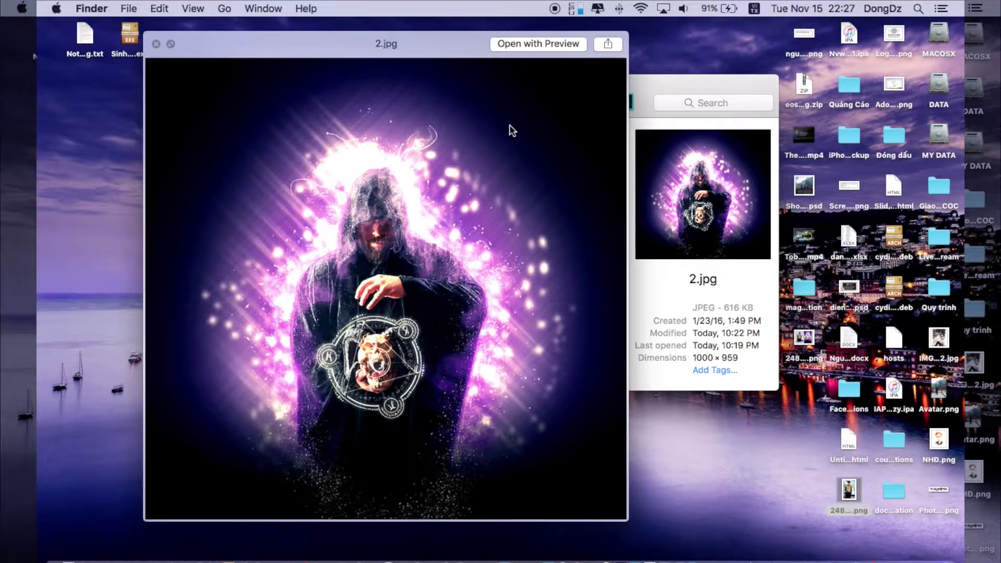
pyautogui.press('Down')
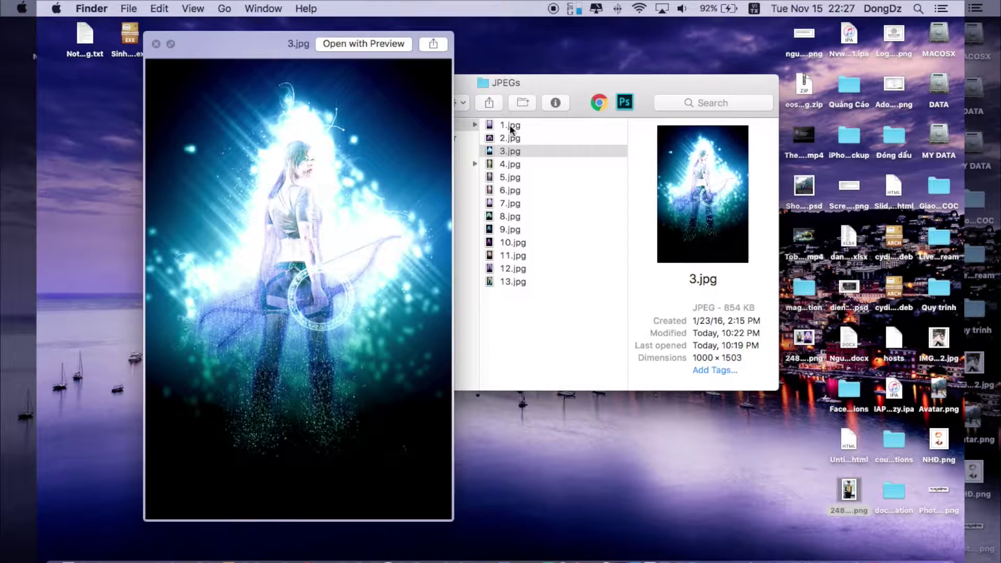
pyautogui.press('Down')
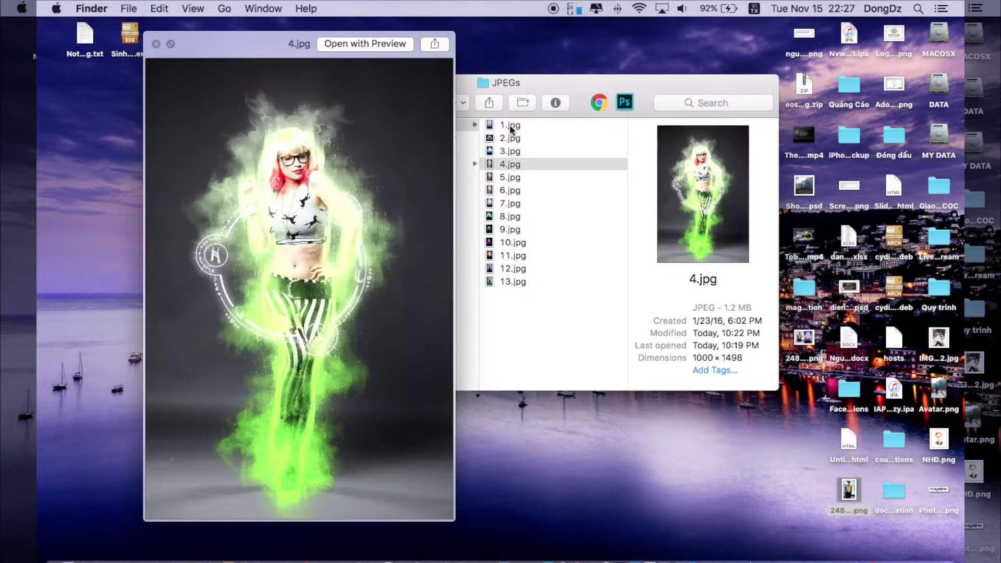
pyautogui.press('Down')
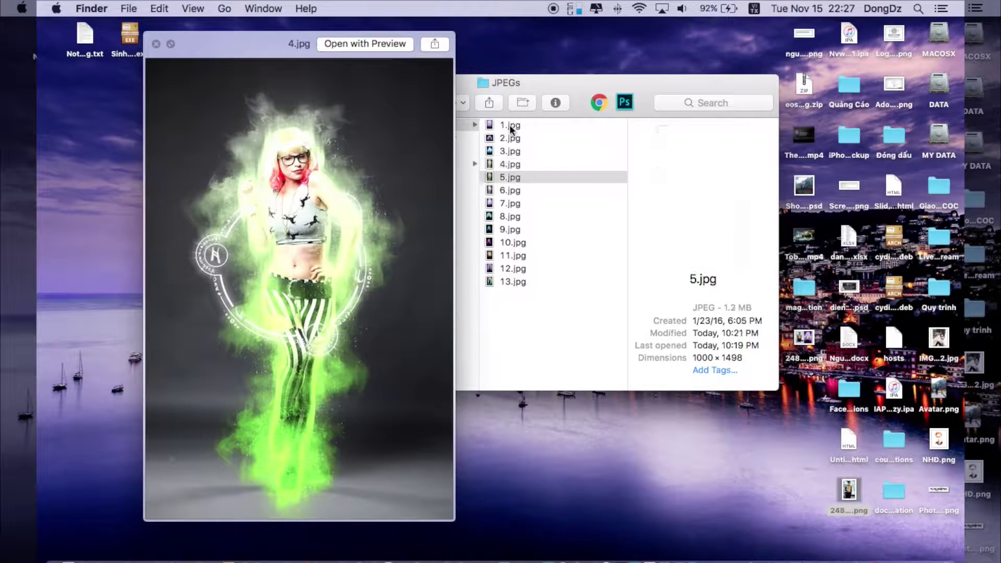
pyautogui.press('Down')
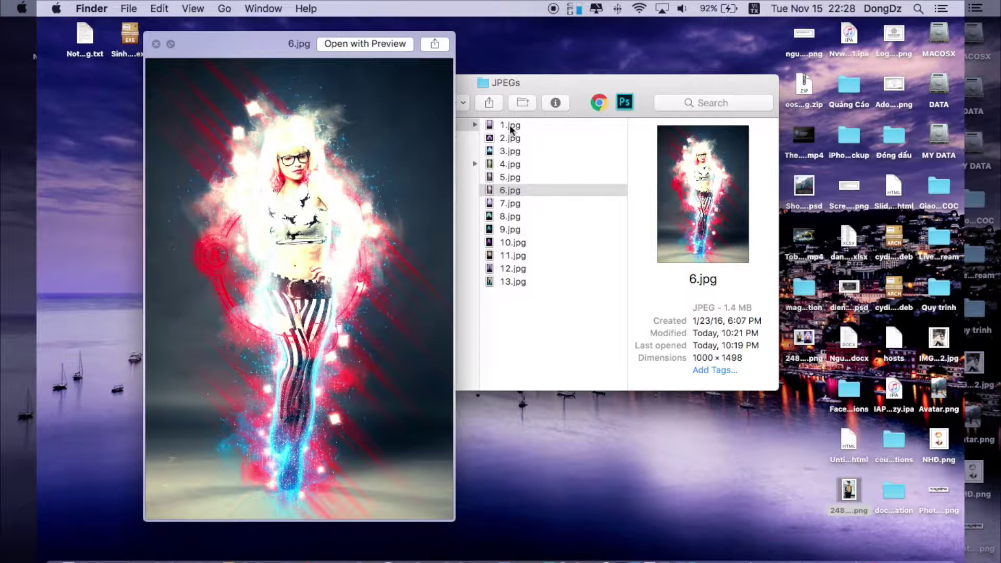
pyautogui.press('Down')
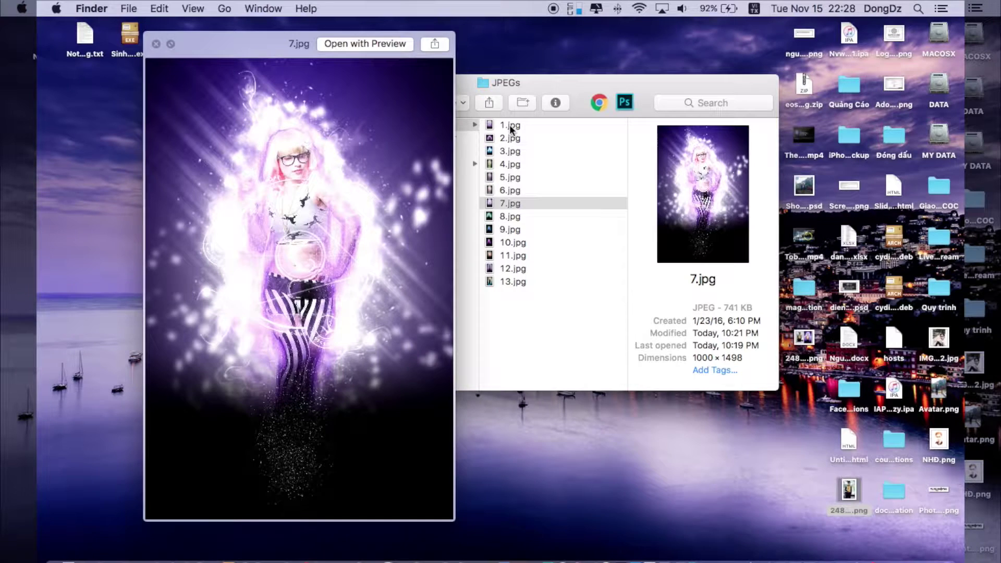
pyautogui.press('Down')
pyautogui.press('Down')
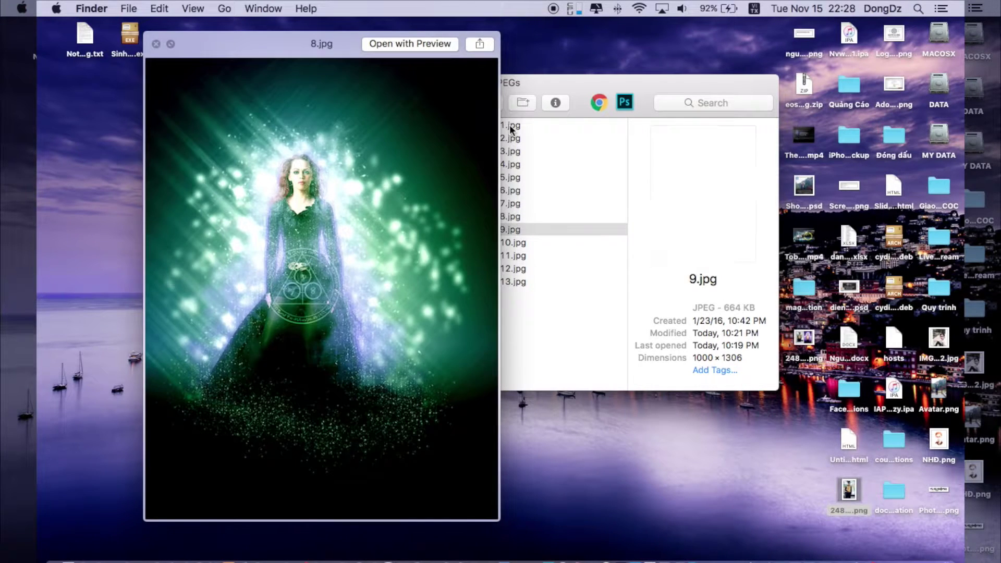
pyautogui.press('Down')
pyautogui.press('Down')
pyautogui.press('Down')
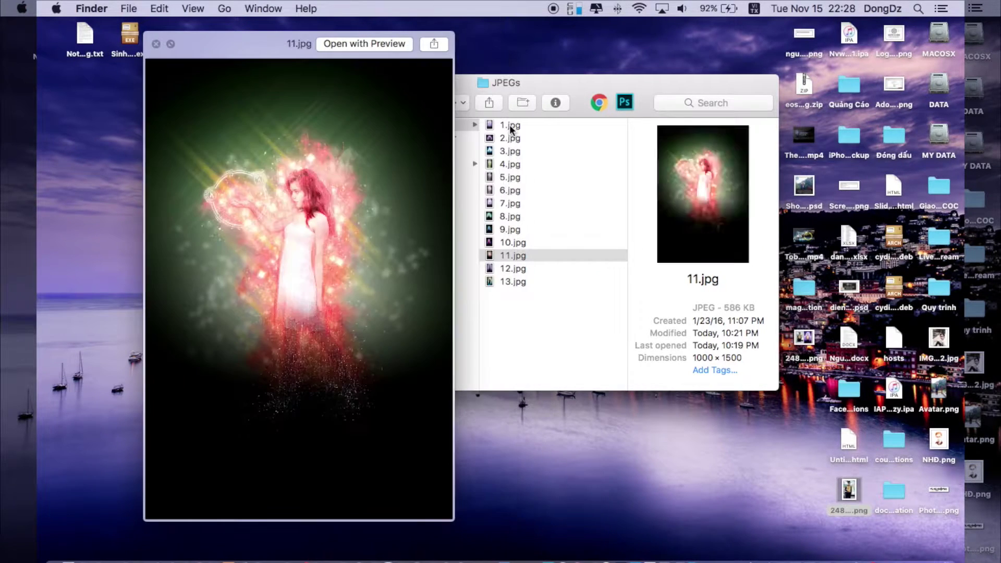
pyautogui.press('Down')
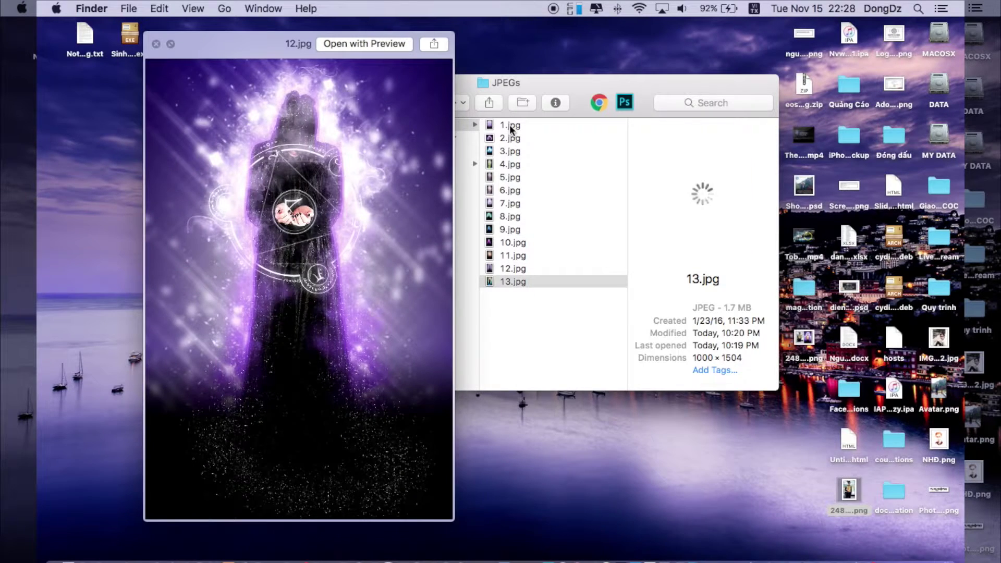
pyautogui.press('space')
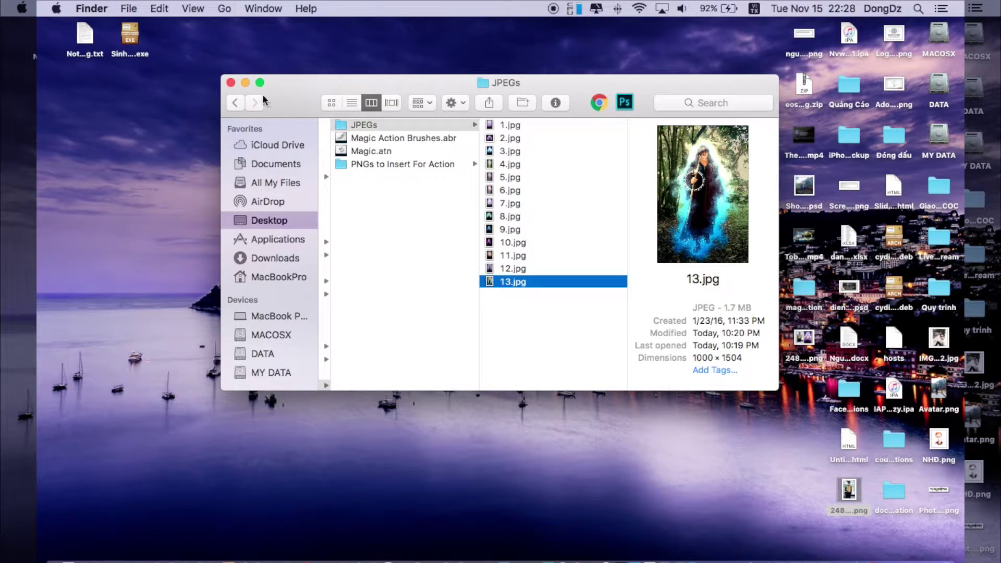
# Step: Put the JPEGs window away and move the magic-photoshop-action folder to an empty area of the desktop, away from the other icons
pyautogui.click(245, 81)
pyautogui.moveTo(804, 288); pyautogui.dragTo(310, 187)
pyautogui.click(446, 190)
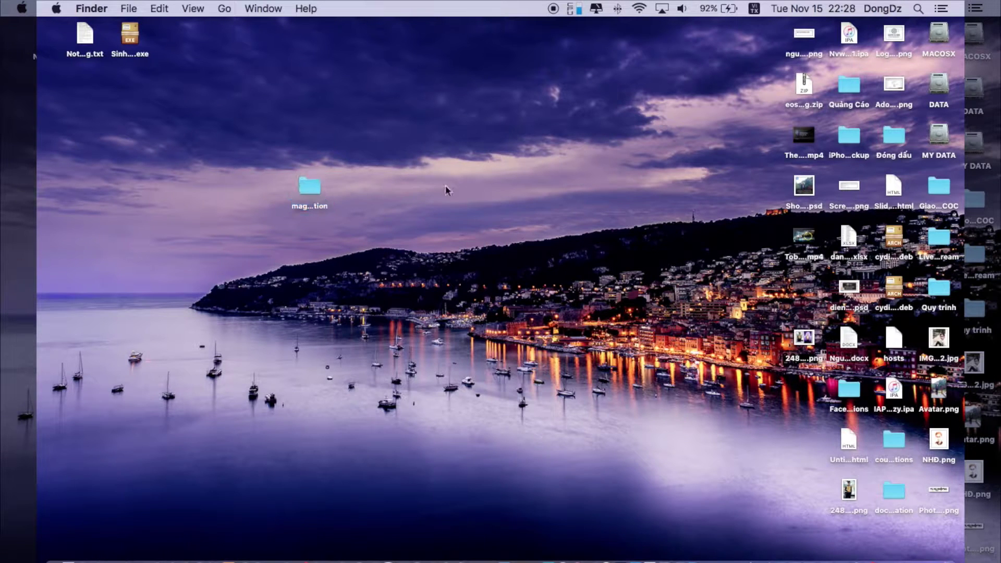
# Step: Open the magic-photoshop-action folder and arrange its window below the folder's desktop icon
pyautogui.doubleClick(314, 189)
pyautogui.moveTo(485, 104); pyautogui.dragTo(423, 229)
pyautogui.moveTo(309, 188); pyautogui.dragTo(327, 91)
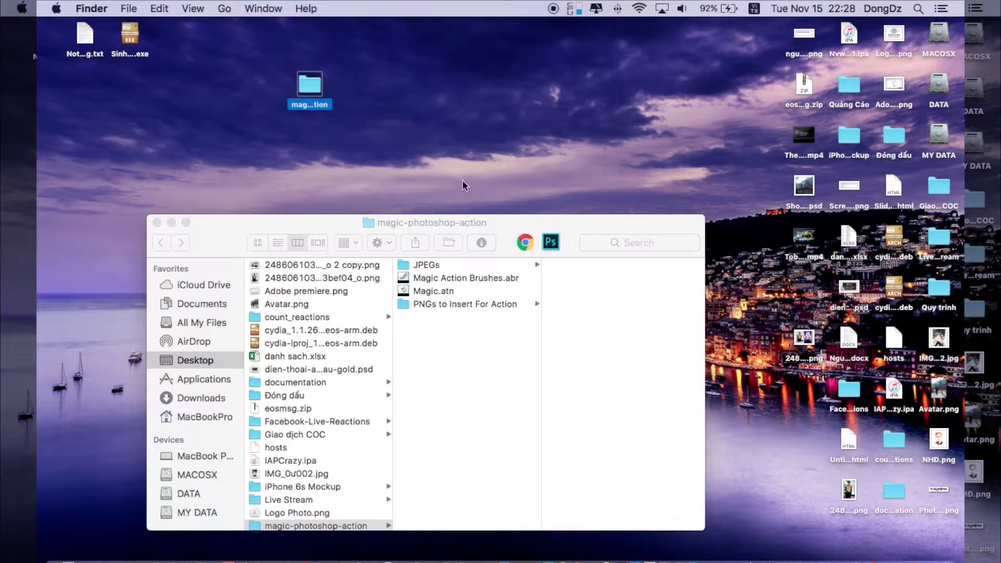
pyautogui.moveTo(521, 230); pyautogui.dragTo(525, 156)
# Step: Load Magic Action Brushes.abr and Magic.atn into Photoshop by opening both files together
pyautogui.click(432, 204)
pyautogui.click(439, 217)
pyautogui.click(448, 203)
pyautogui.keyDown('shift'); pyautogui.click(446, 218); pyautogui.keyUp('shift')
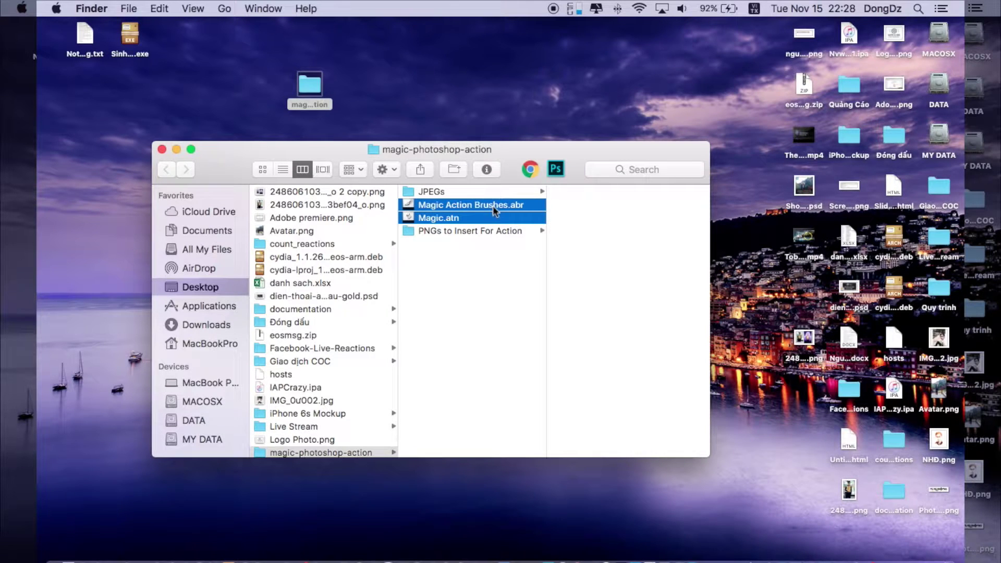
pyautogui.click(448, 205)
pyautogui.keyDown('shift'); pyautogui.click(444, 218); pyautogui.keyUp('shift')
pyautogui.rightClick(446, 208)
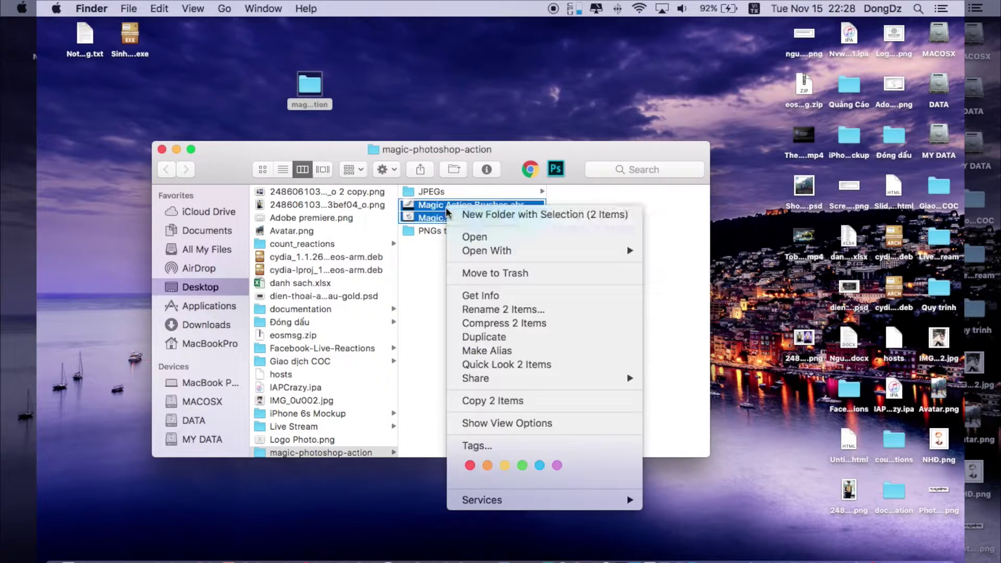
pyautogui.click(523, 236)
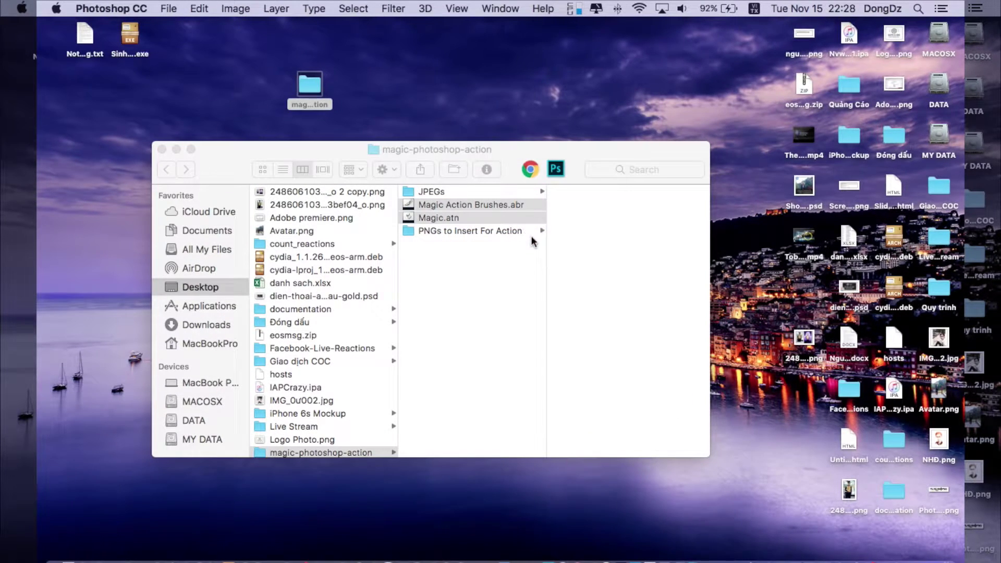
# Step: Bring up Photoshop, switch from the action list to the layer list, and minimize the window
pyautogui.moveTo(886, 558)
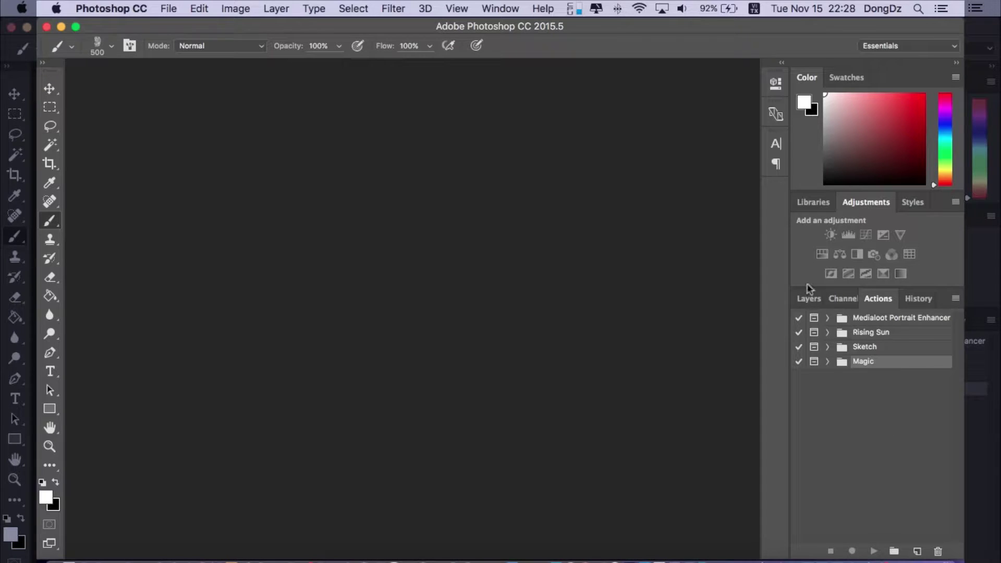
pyautogui.click(809, 298)
pyautogui.click(61, 26)
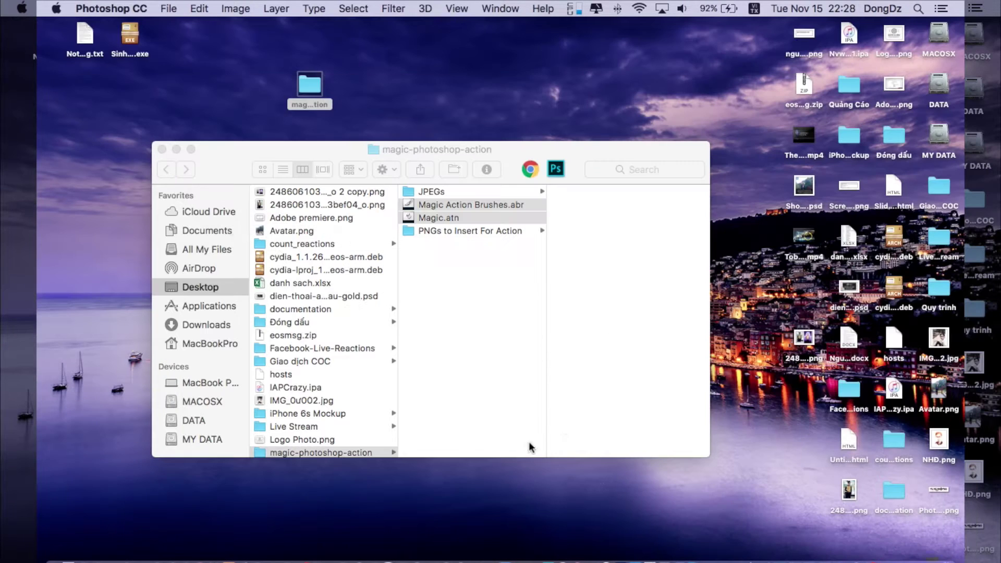
pyautogui.click(751, 491)
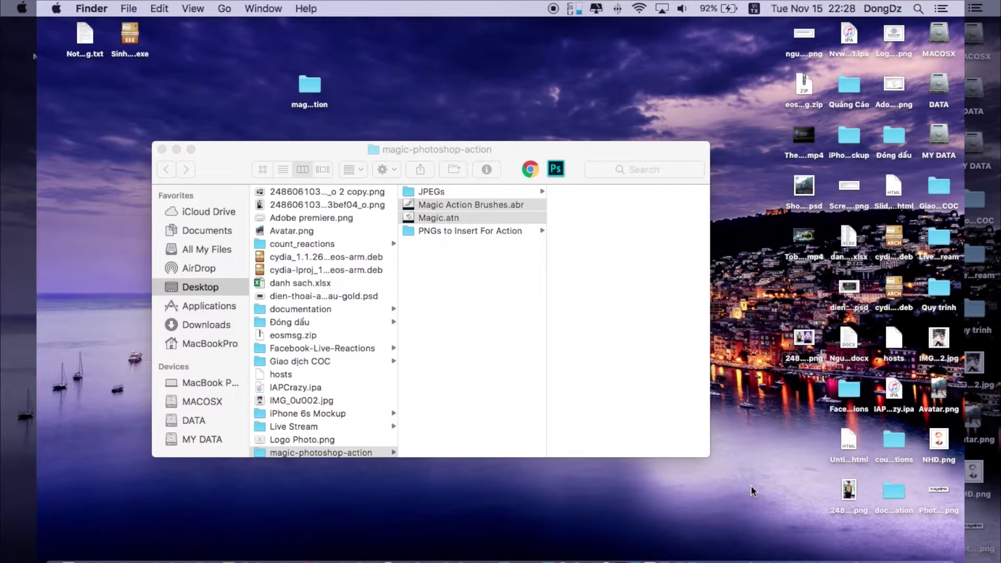
pyautogui.click(852, 494)
pyautogui.press('space')
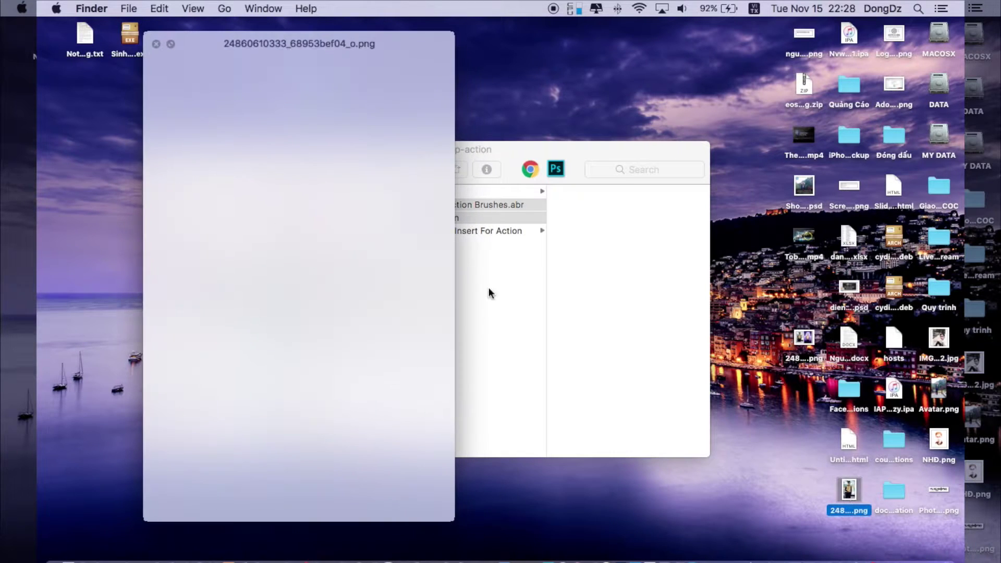
pyautogui.press('space')
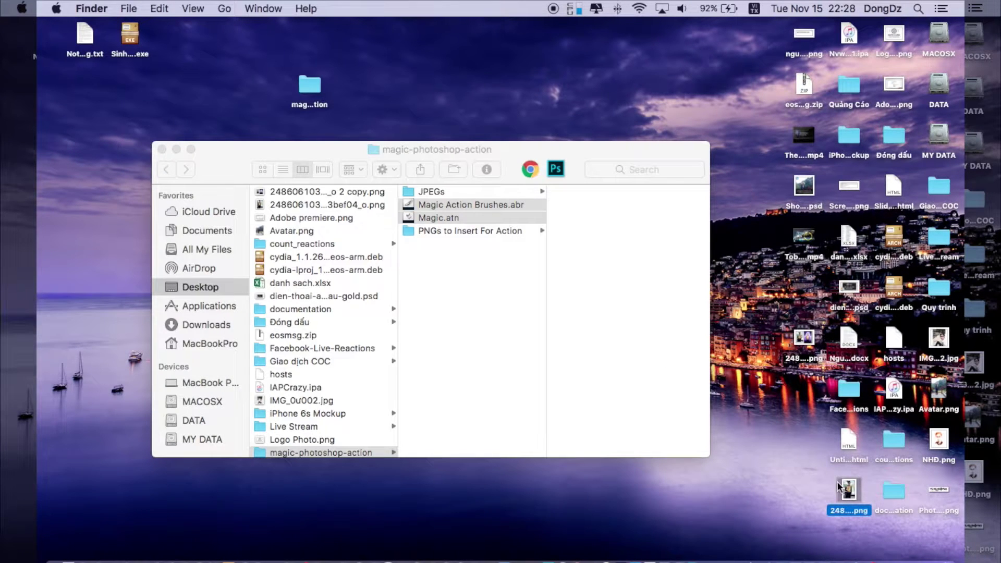
pyautogui.moveTo(847, 490); pyautogui.dragTo(782, 550)
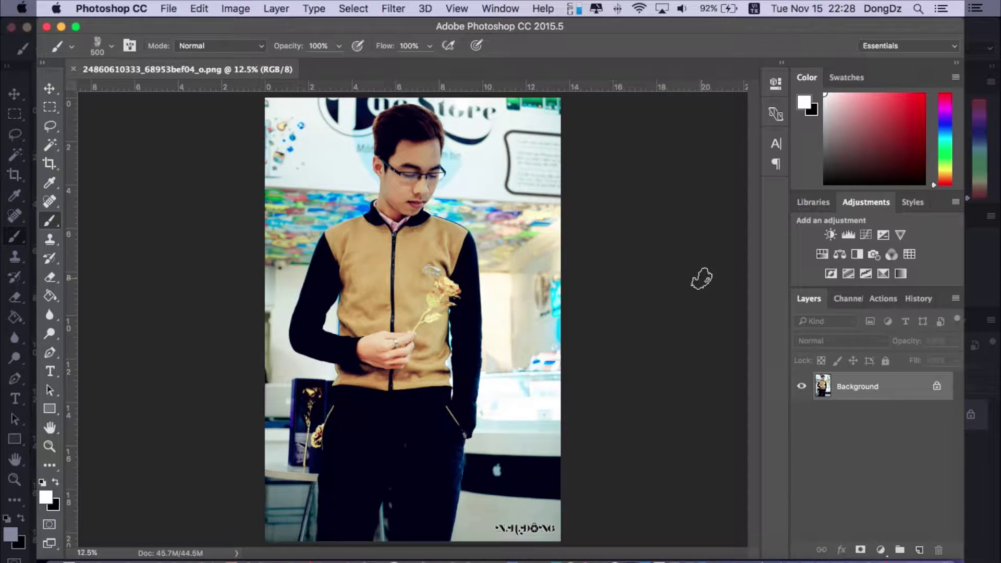
pyautogui.press('v')
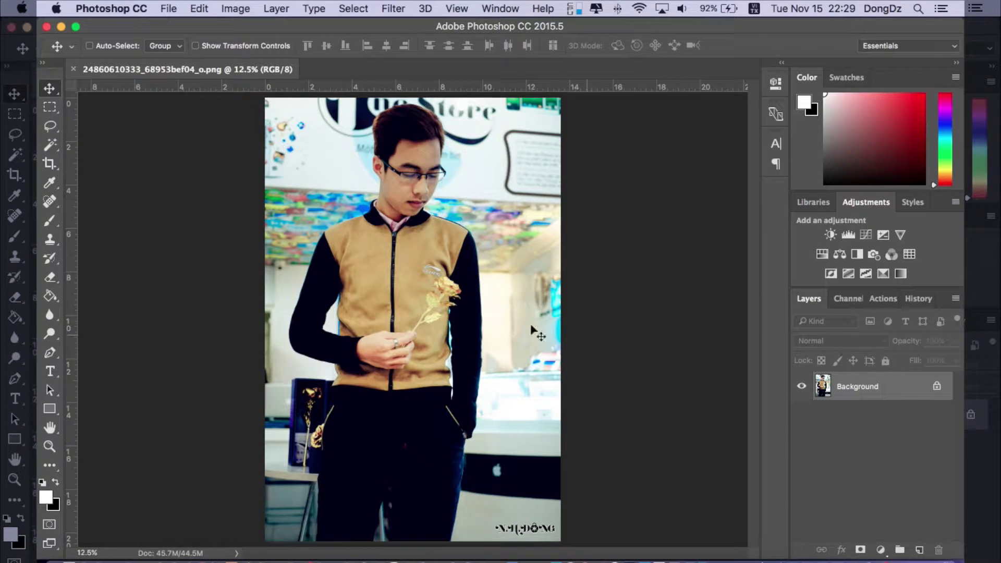
pyautogui.press('super+minus')
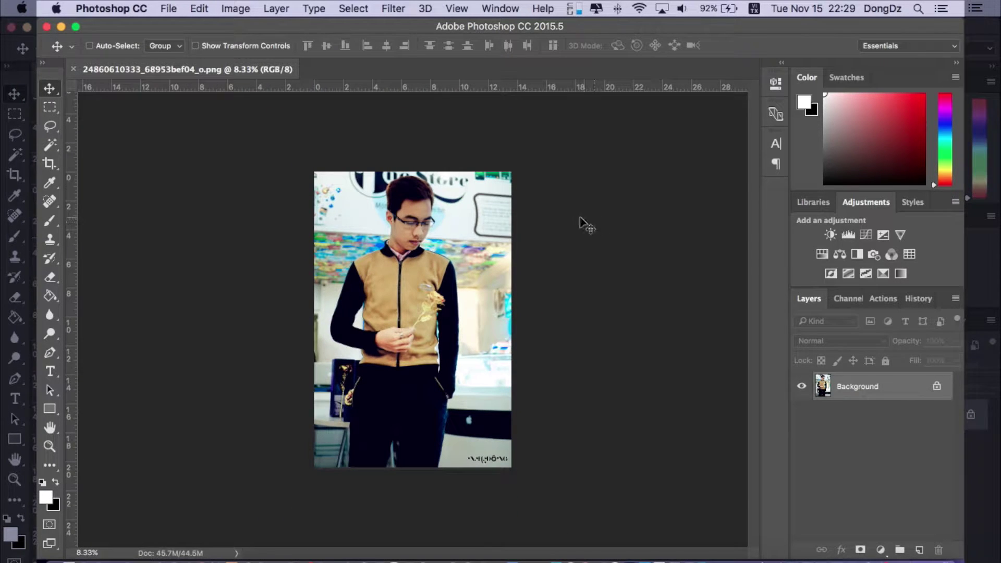
pyautogui.click(238, 11)
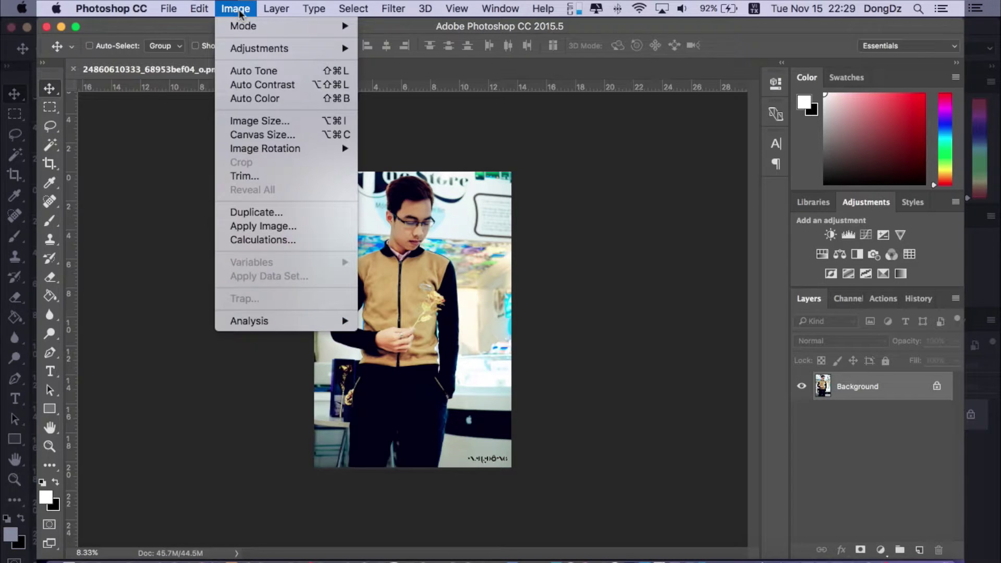
pyautogui.click(255, 126)
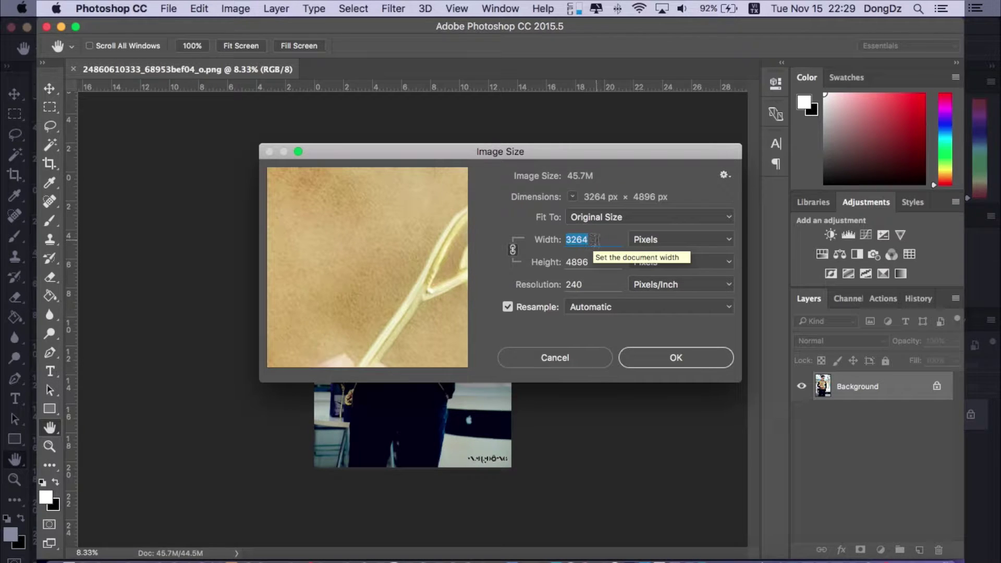
pyautogui.write('1000')
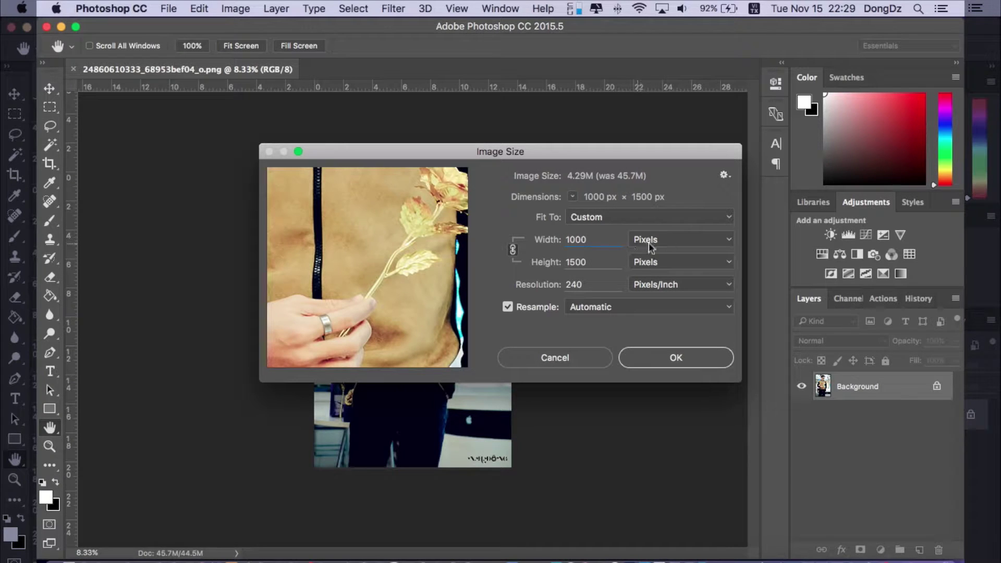
pyautogui.doubleClick(591, 241)
pyautogui.click(564, 353)
pyautogui.press('v')
pyautogui.press('super+plus')
pyautogui.press('super+minus')
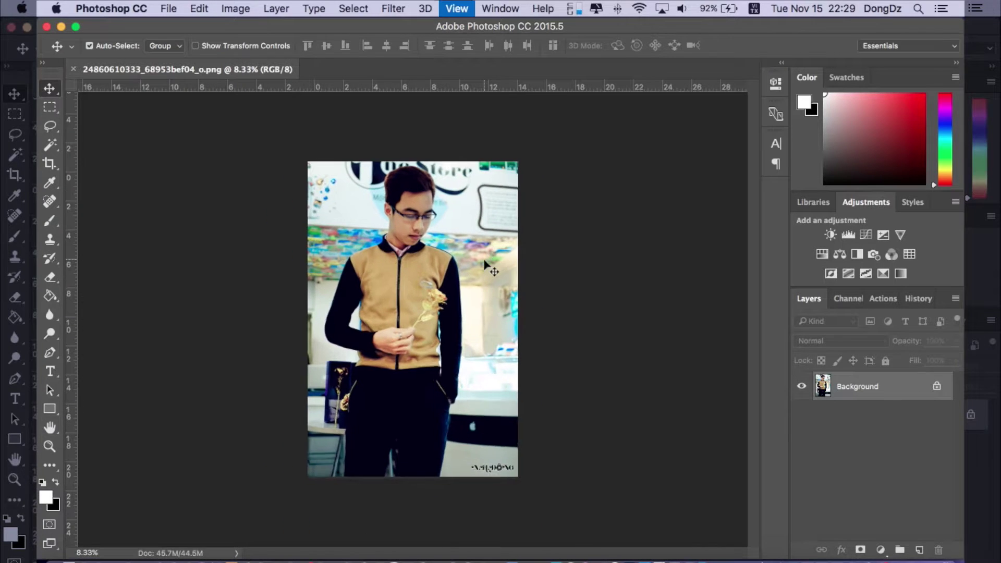
pyautogui.press('super+equal')
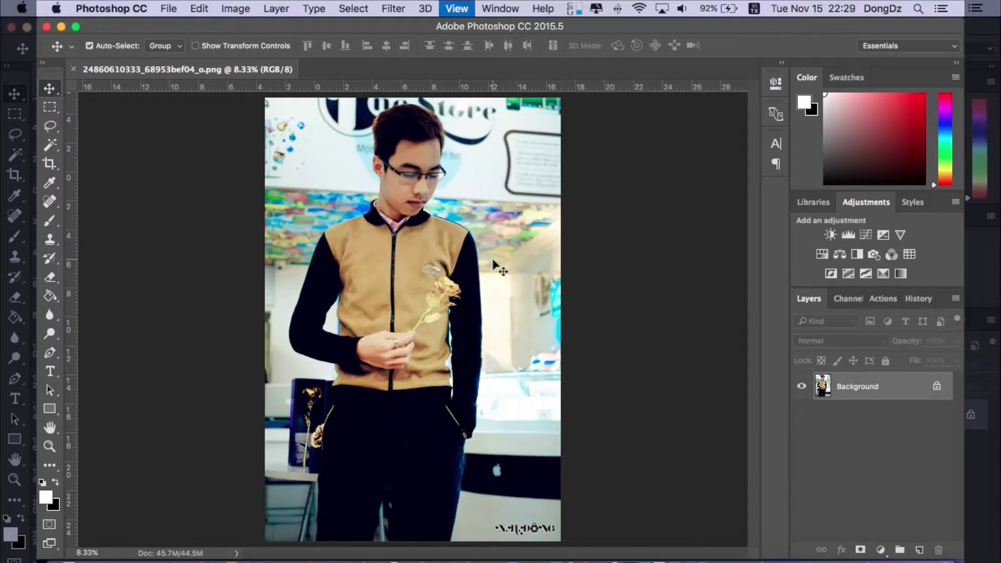
pyautogui.press('super+minus')
pyautogui.press('super+equal')
pyautogui.press('super+minus')
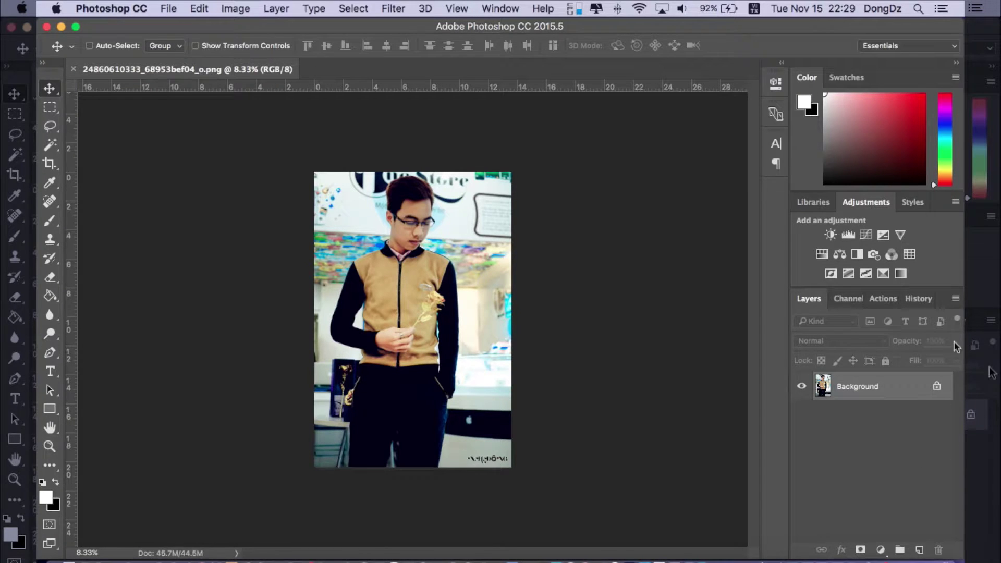
# Step: Unlock the background photo layer and add a new empty layer above it named brush
pyautogui.click(937, 387)
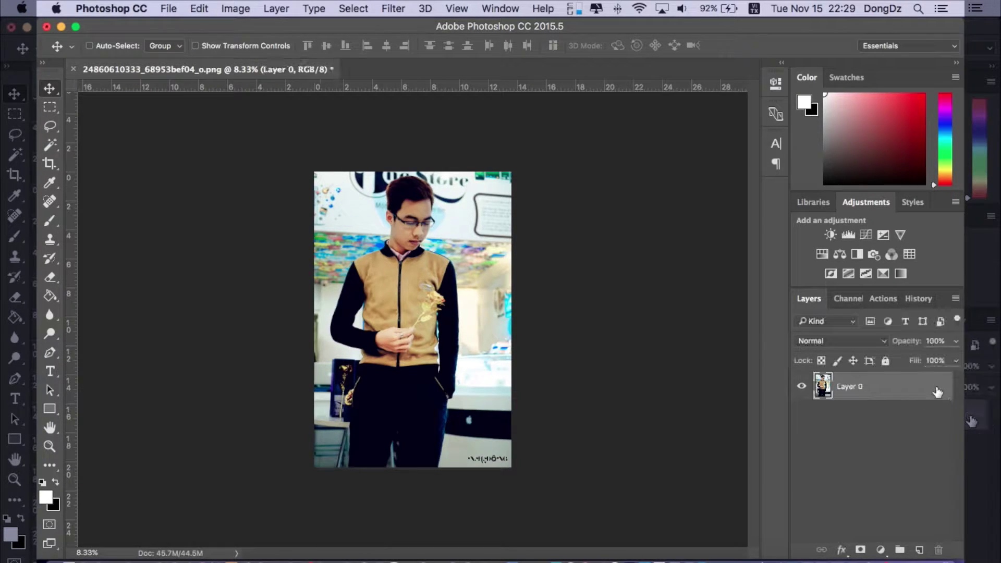
pyautogui.click(865, 399)
pyautogui.click(920, 551)
pyautogui.doubleClick(847, 388)
pyautogui.write('brush')
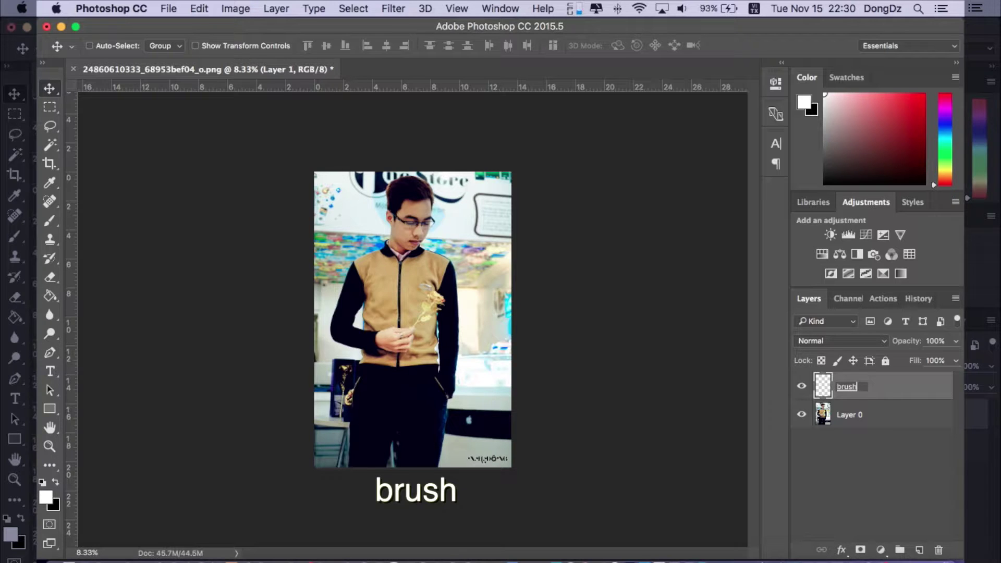
pyautogui.press('Return')
# Step: Rename the photo layer below the brush layer as Background
pyautogui.click(861, 414)
pyautogui.click(860, 399)
pyautogui.click(860, 415)
pyautogui.click(858, 389)
pyautogui.click(851, 419)
pyautogui.doubleClick(849, 416)
pyautogui.write('B')
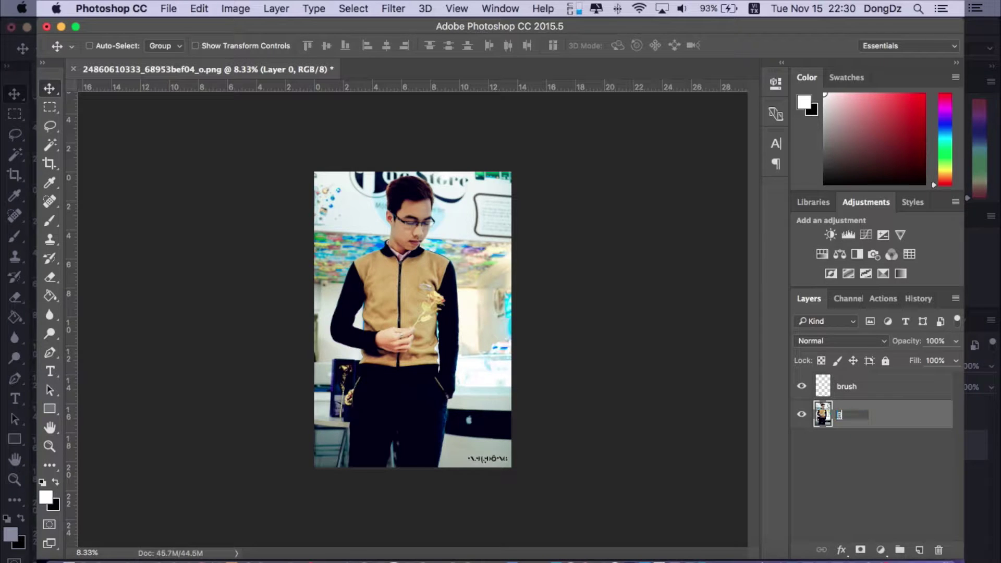
pyautogui.write('ca')
pyautogui.press('BackSpace')
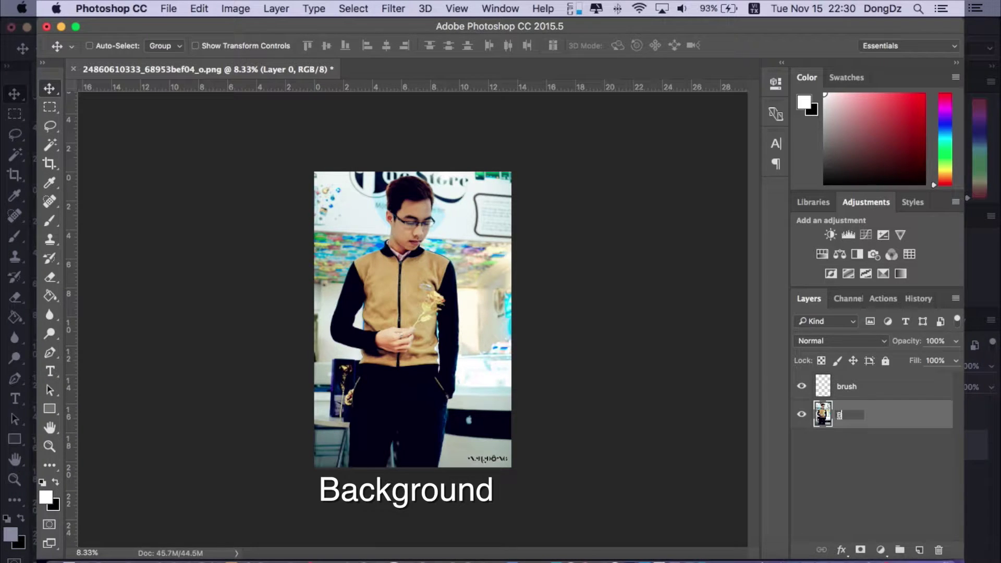
pyautogui.write('ckgrou')
pyautogui.press('Return')
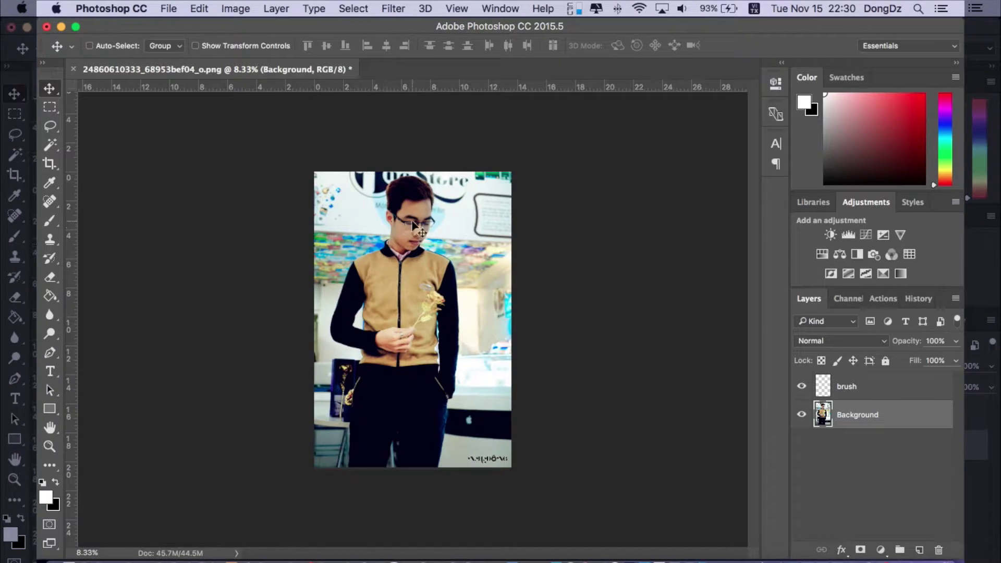
# Step: Activate the Quick Selection tool and set its brush size to 21 px
pyautogui.click(50, 149)
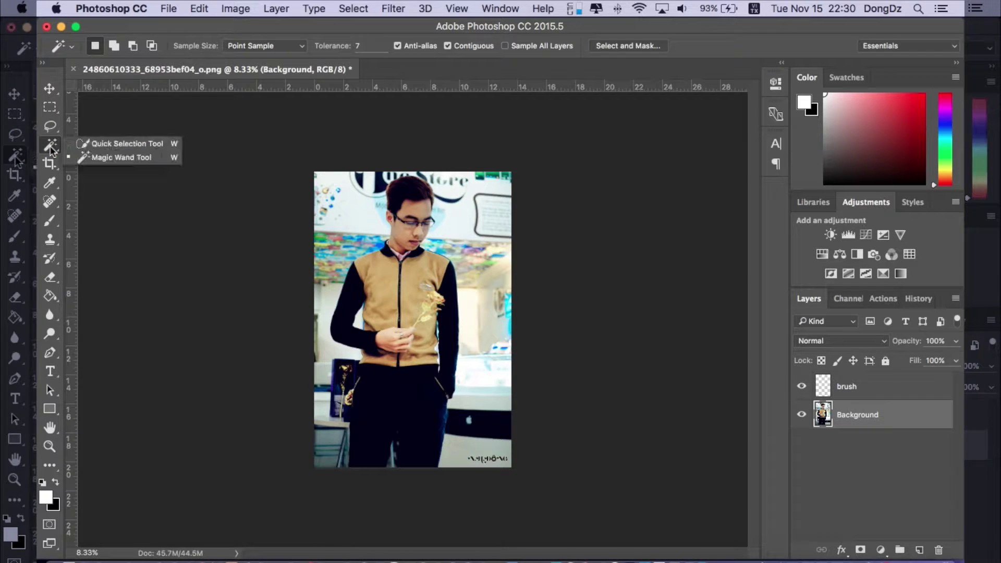
pyautogui.click(128, 148)
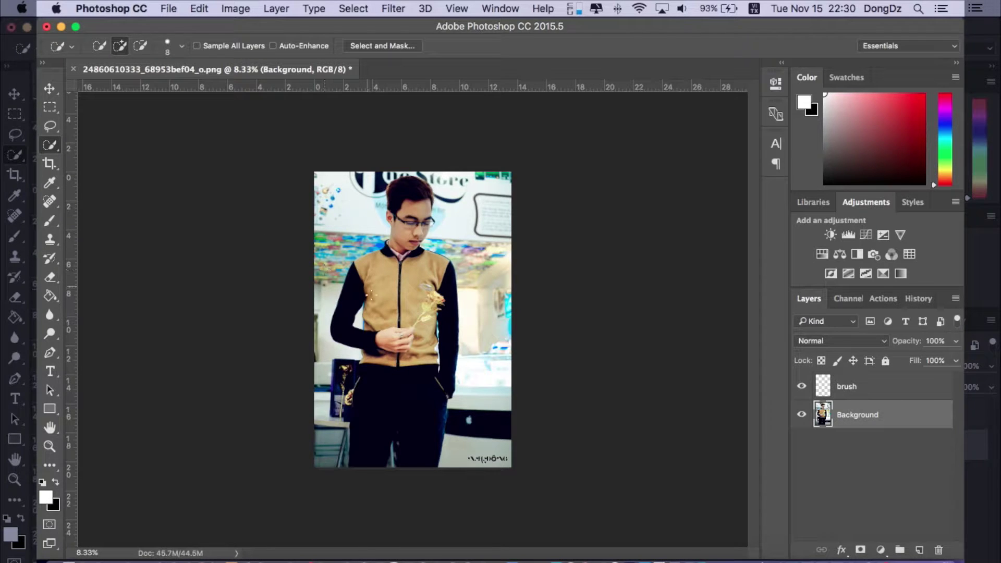
pyautogui.rightClick(378, 252)
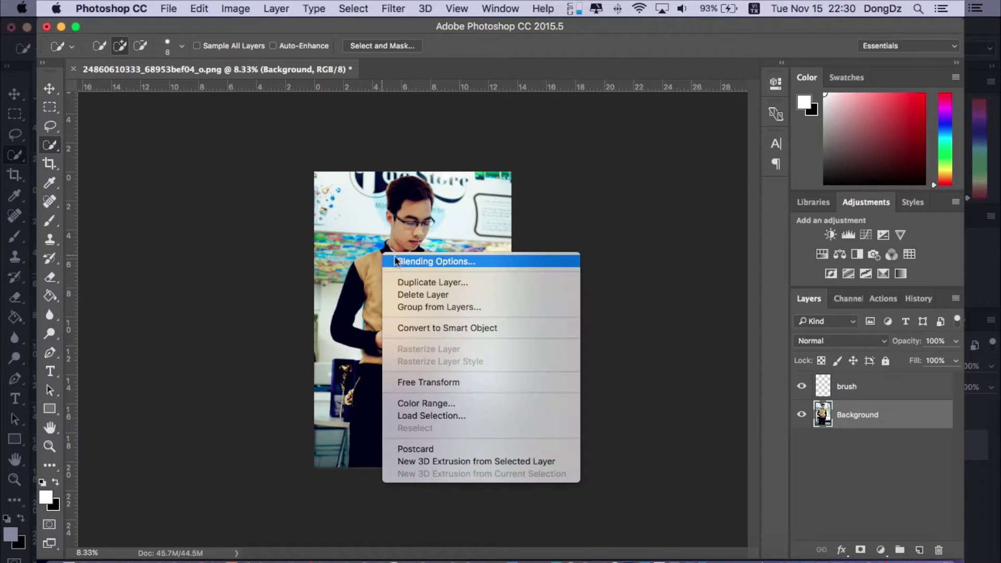
pyautogui.press('Escape')
pyautogui.press('super+equal')
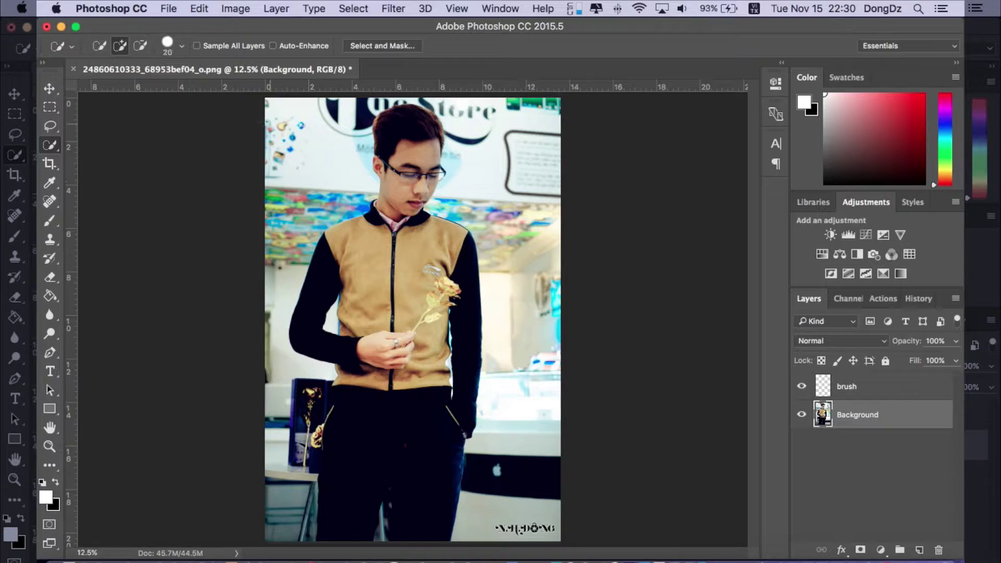
pyautogui.click(182, 46)
pyautogui.moveTo(120, 86); pyautogui.dragTo(119, 90)
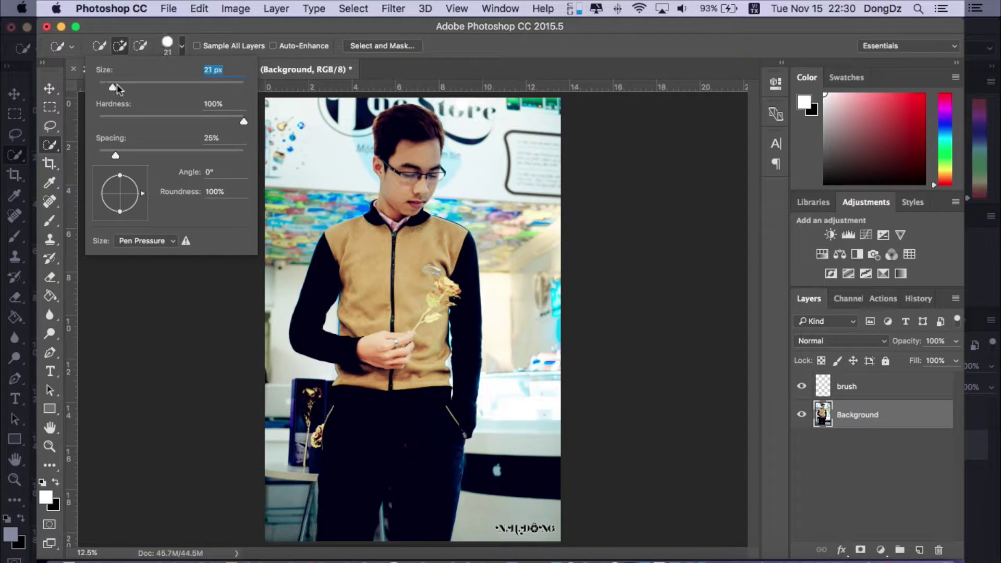
# Step: Select the whole man on the Background layer, covering his jacket, trousers, both arms and head
pyautogui.click(372, 243)
pyautogui.moveTo(384, 239)
pyautogui.mouseDown()
pyautogui.moveTo(388, 303)
pyautogui.moveTo(385, 282)
pyautogui.moveTo(431, 297)
pyautogui.moveTo(429, 400)
pyautogui.moveTo(424, 417)
pyautogui.moveTo(358, 434)
pyautogui.mouseUp()
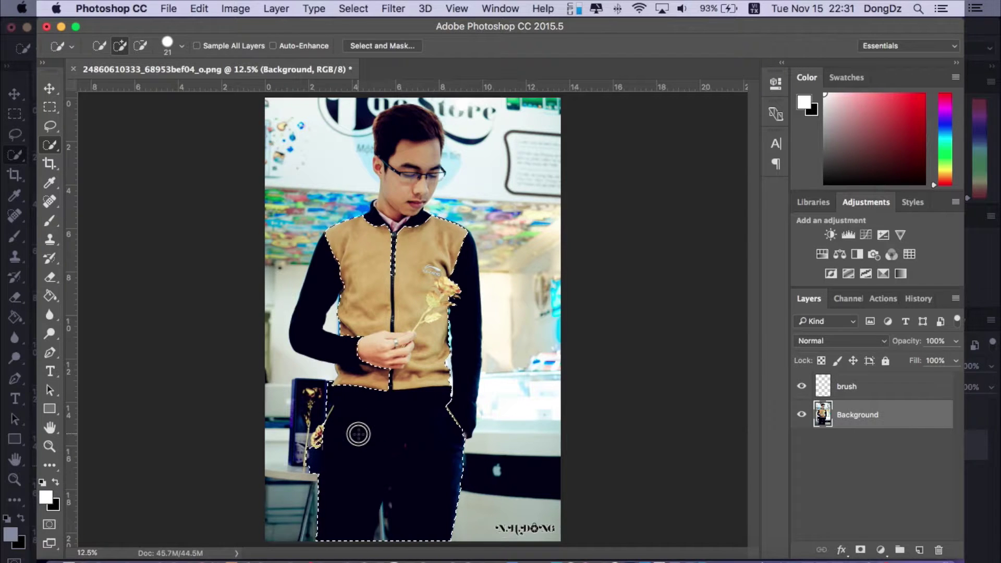
pyautogui.moveTo(361, 382); pyautogui.dragTo(348, 358)
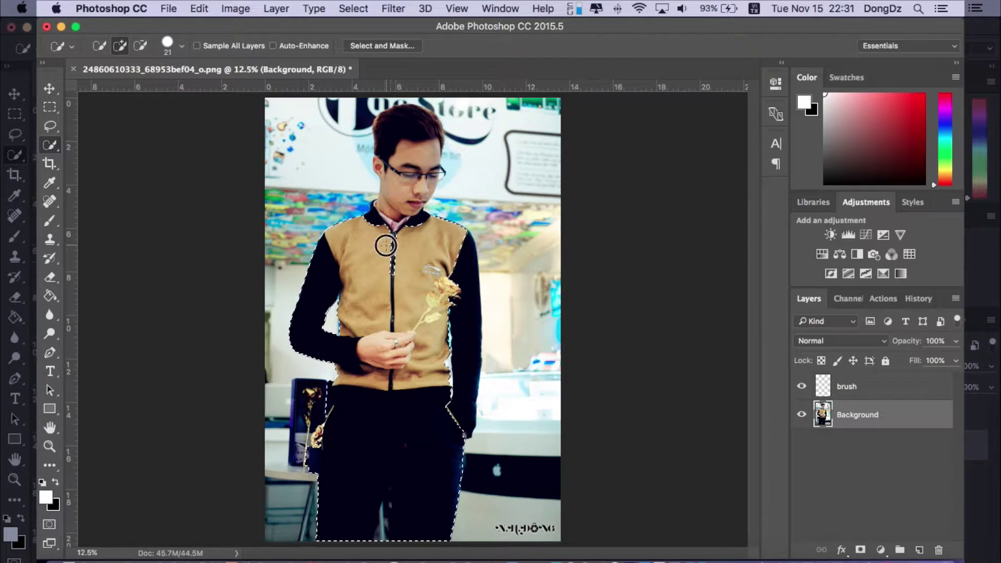
pyautogui.moveTo(407, 169)
pyautogui.mouseDown()
pyautogui.moveTo(399, 127)
pyautogui.moveTo(408, 114)
pyautogui.moveTo(391, 111)
pyautogui.moveTo(395, 123)
pyautogui.moveTo(420, 103)
pyautogui.mouseUp()
pyautogui.moveTo(448, 407); pyautogui.dragTo(461, 432)
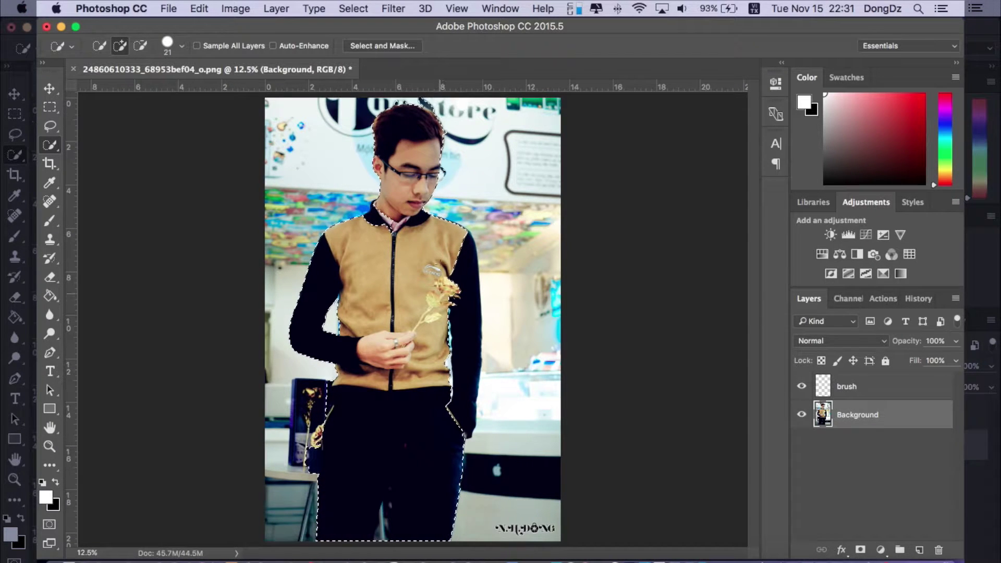
pyautogui.moveTo(465, 268)
pyautogui.mouseDown()
pyautogui.moveTo(468, 357)
pyautogui.moveTo(451, 428)
pyautogui.mouseUp()
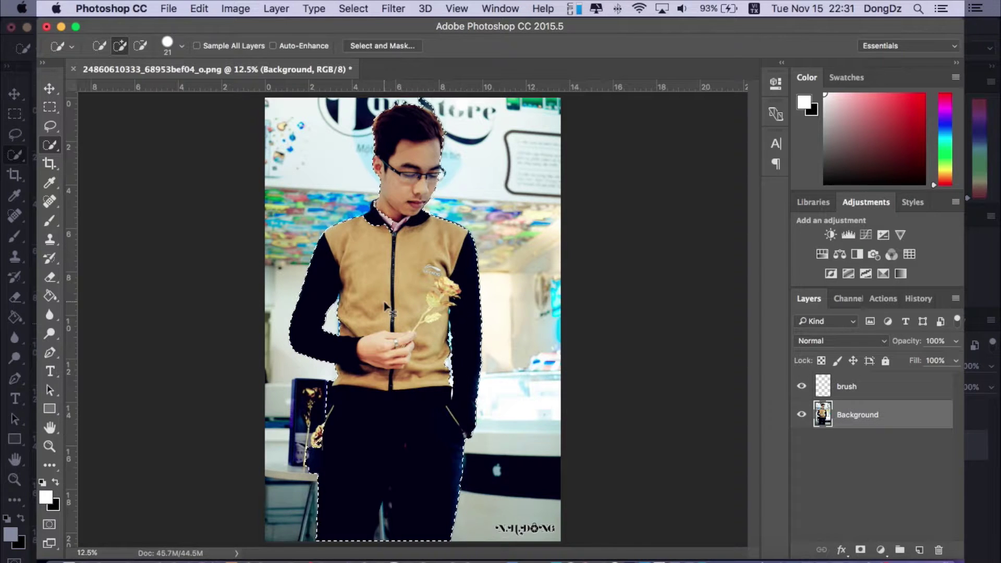
# Step: Subtract the store lettering around the hair and the background gaps beside the arms from the selection
pyautogui.press('super+equal')
pyautogui.press('super+equal')
pyautogui.scroll(5, 412, 313)
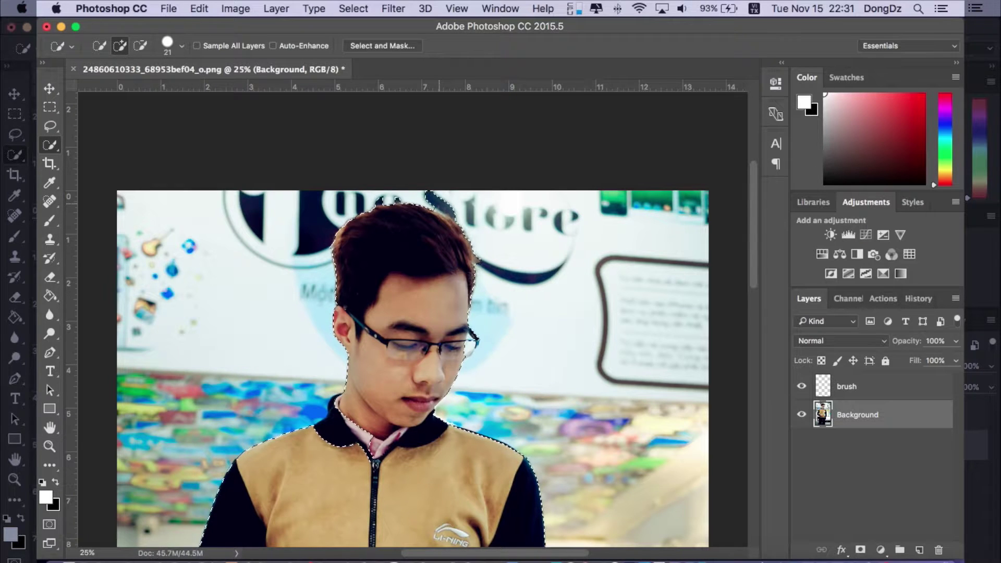
pyautogui.press('alt')
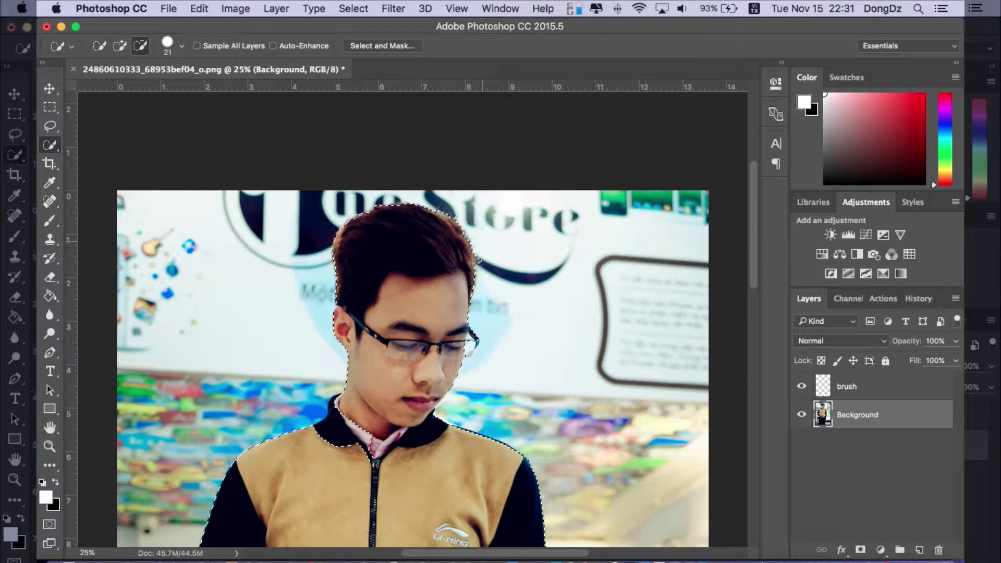
pyautogui.scroll(-5, 536, 381)
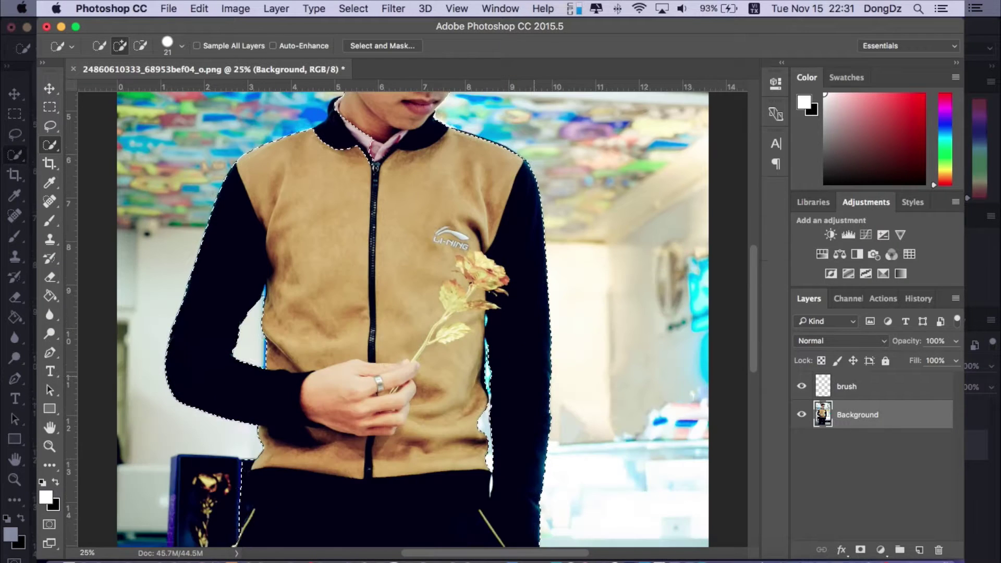
pyautogui.scroll(-1, 535, 375)
pyautogui.press('alt')
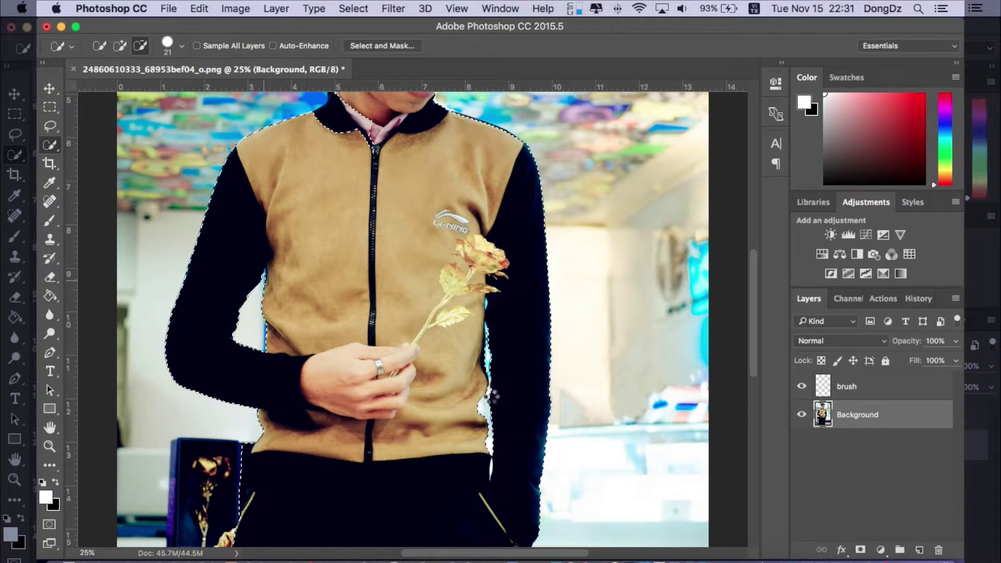
# Step: Subtract the rose box beside the hip and the background gap between the legs from the selection
pyautogui.scroll(-5, 516, 412)
pyautogui.press('alt')
pyautogui.click(249, 330)
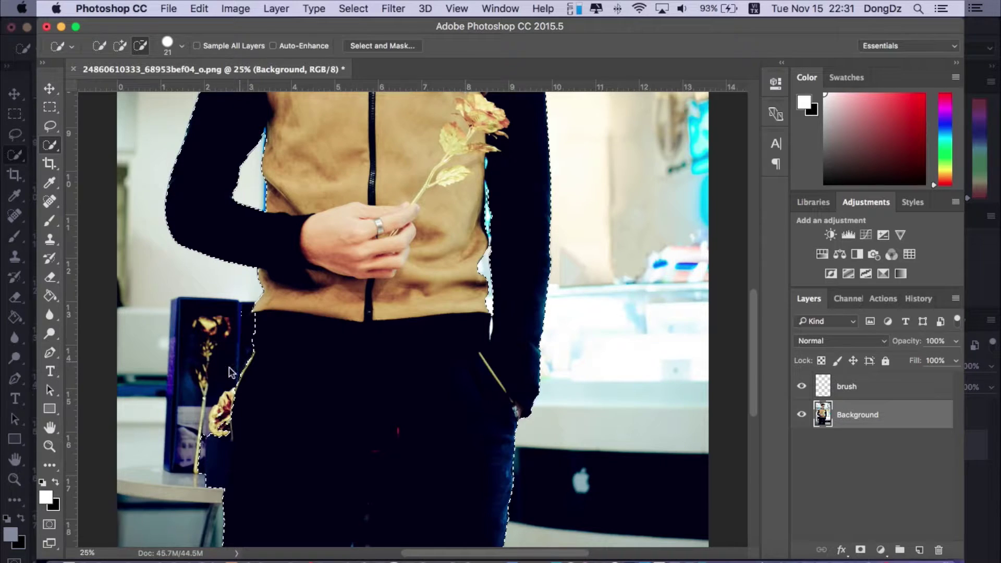
pyautogui.scroll(-5, 235, 365)
pyautogui.click(214, 313)
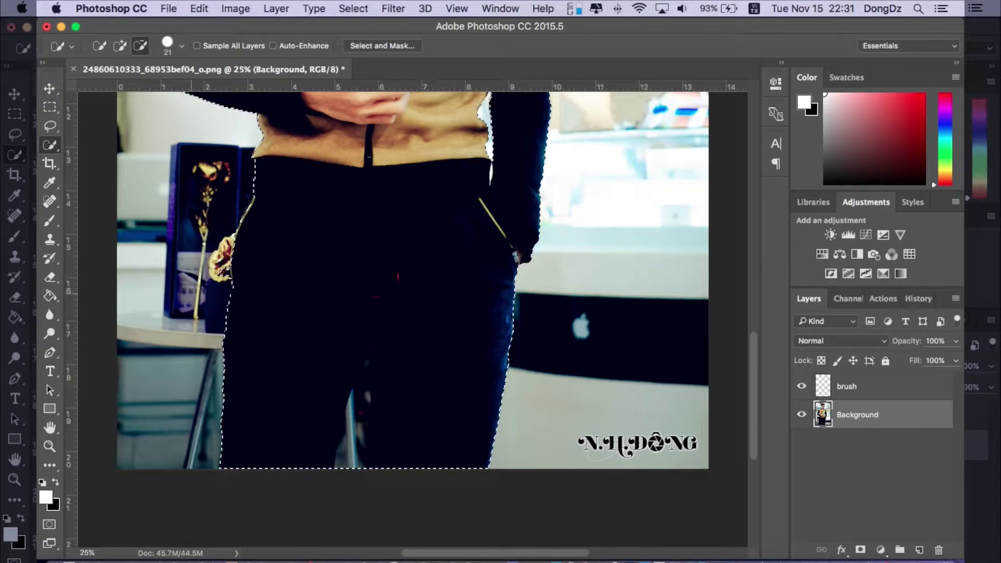
pyautogui.moveTo(352, 470); pyautogui.dragTo(365, 387)
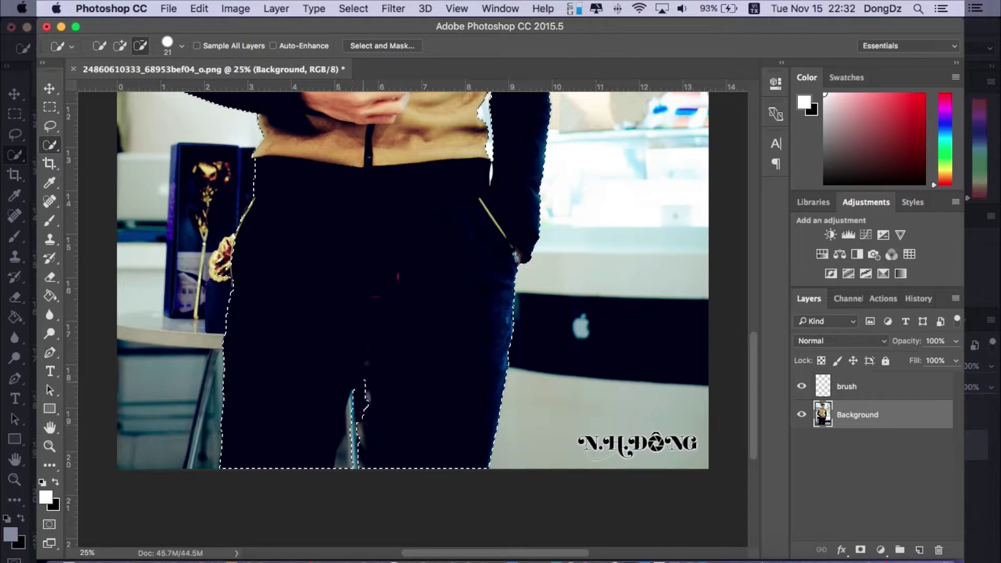
pyautogui.click(352, 403)
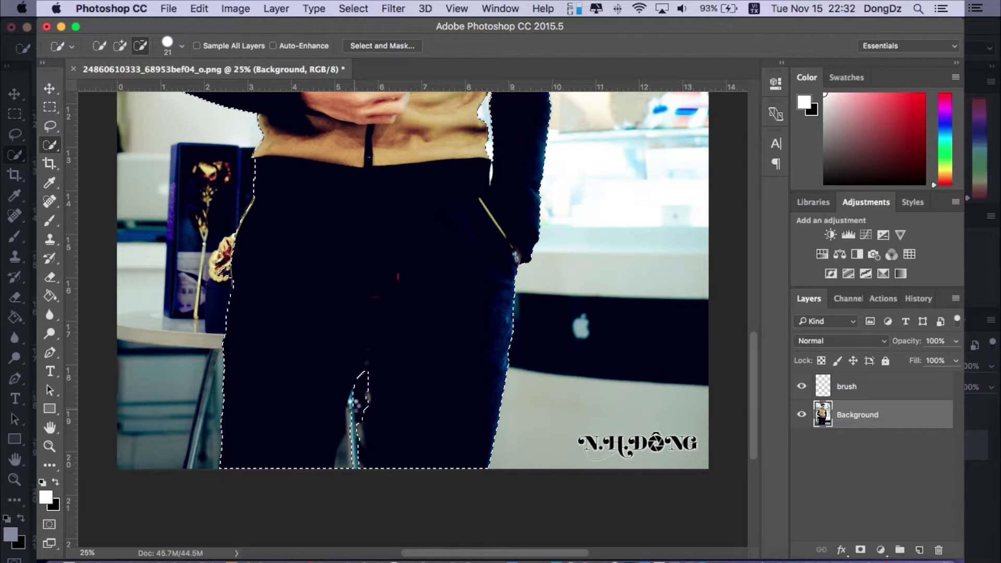
pyautogui.click(352, 405)
pyautogui.click(354, 400)
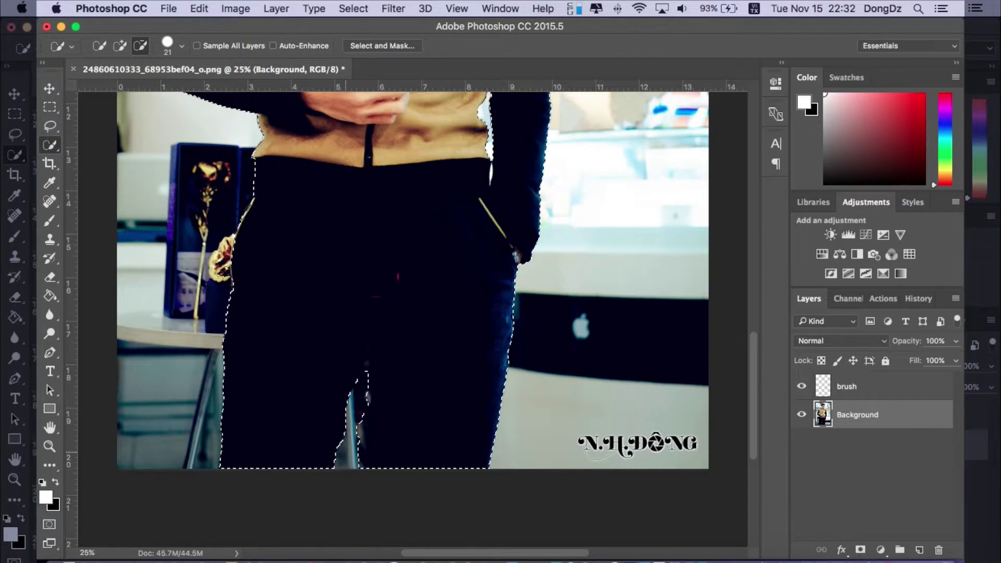
pyautogui.click(358, 447)
# Step: Make the brush layer active and set the foreground color to bright red
pyautogui.scroll(10, 412, 313)
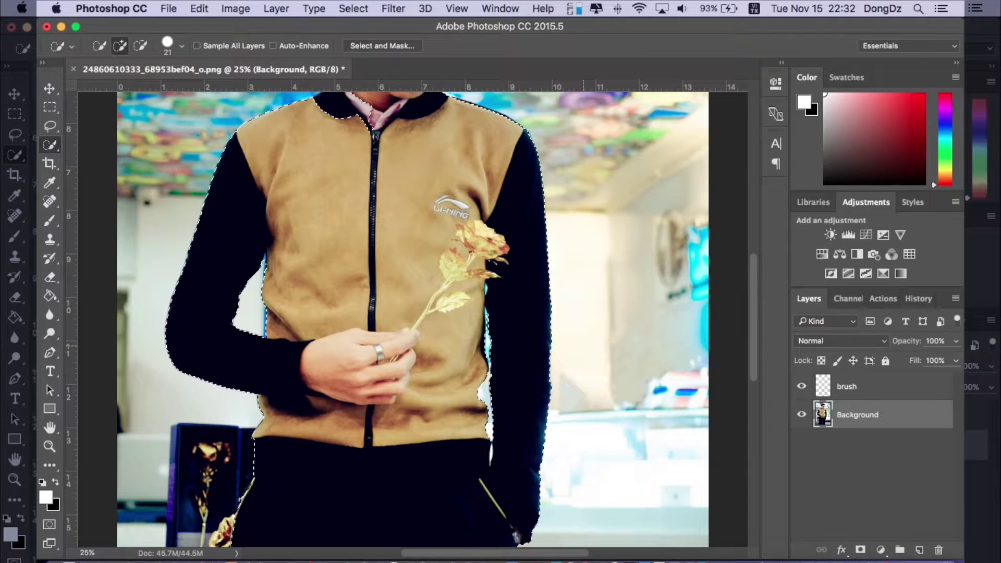
pyautogui.press('super+minus')
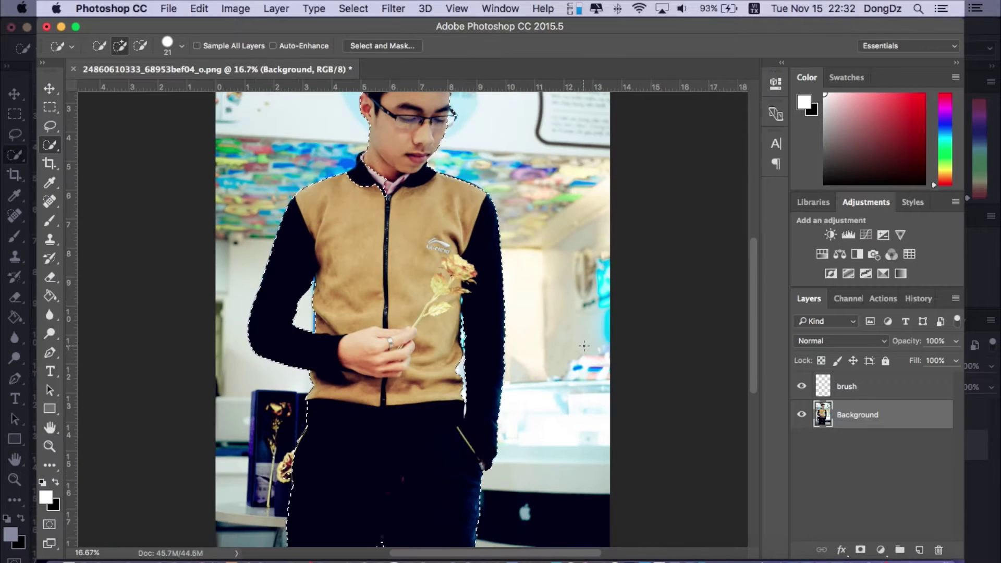
pyautogui.press('super+minus')
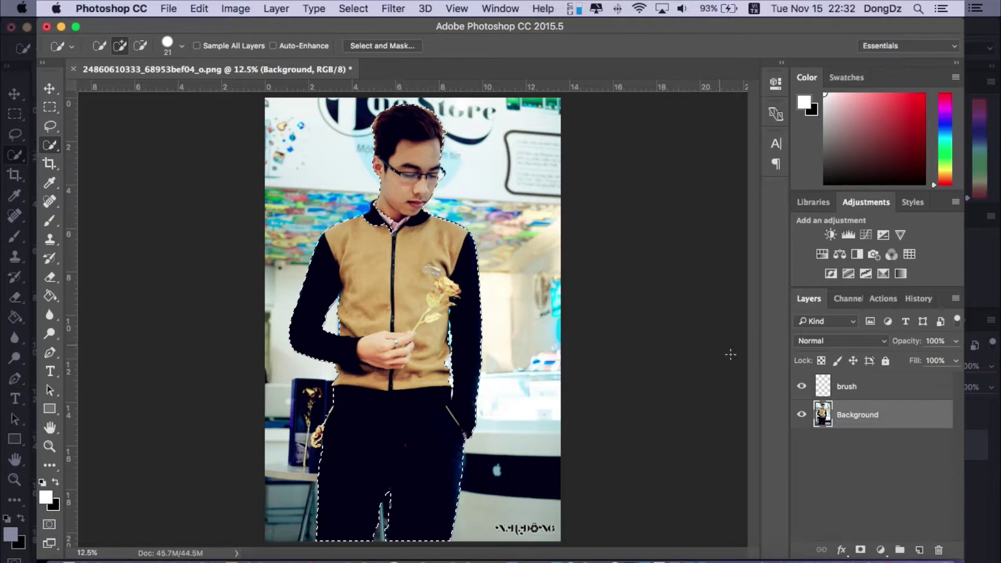
pyautogui.click(838, 388)
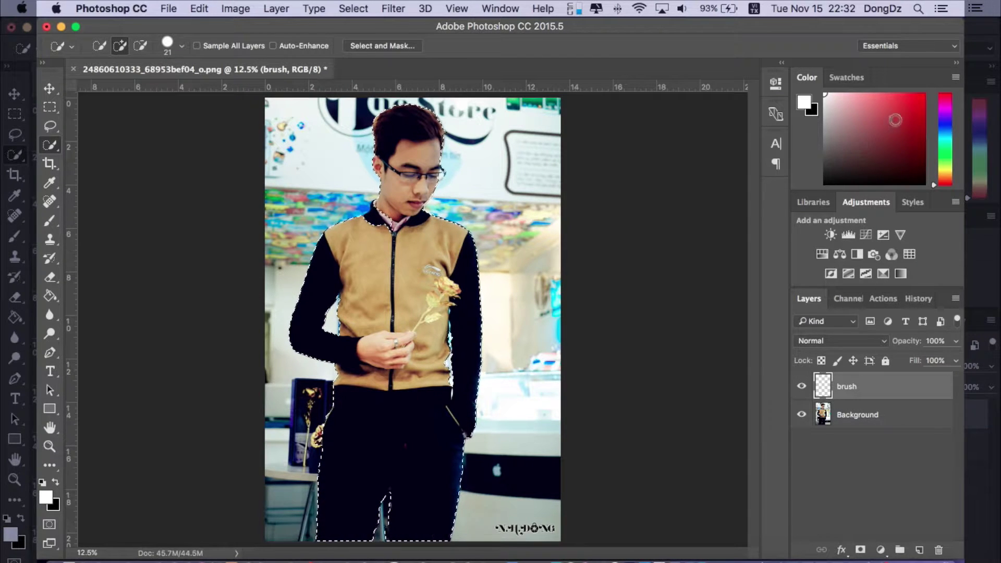
pyautogui.click(924, 95)
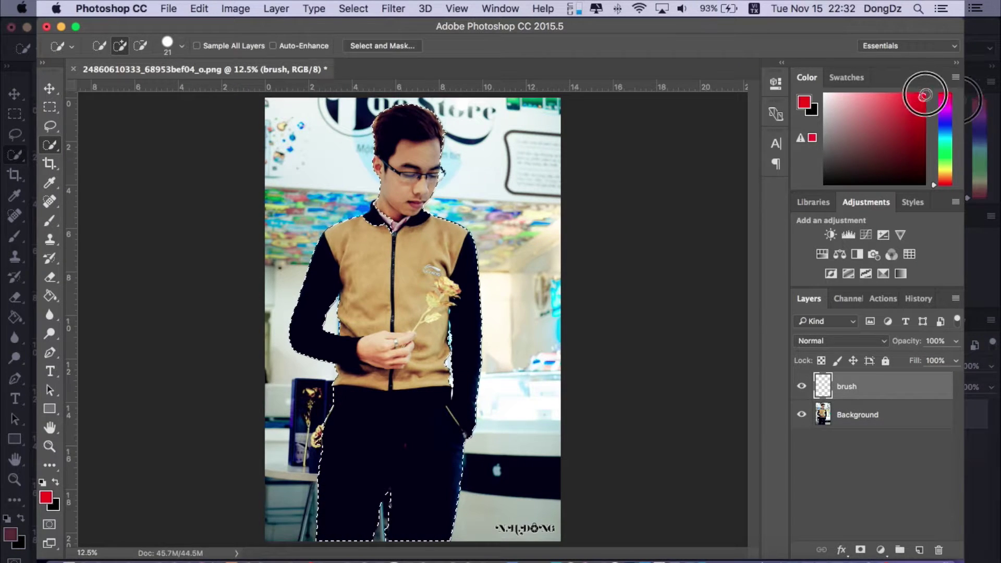
# Step: Try to paint the selected man red on the brush layer with a hard 500 px round brush, then clear the paint
pyautogui.click(50, 223)
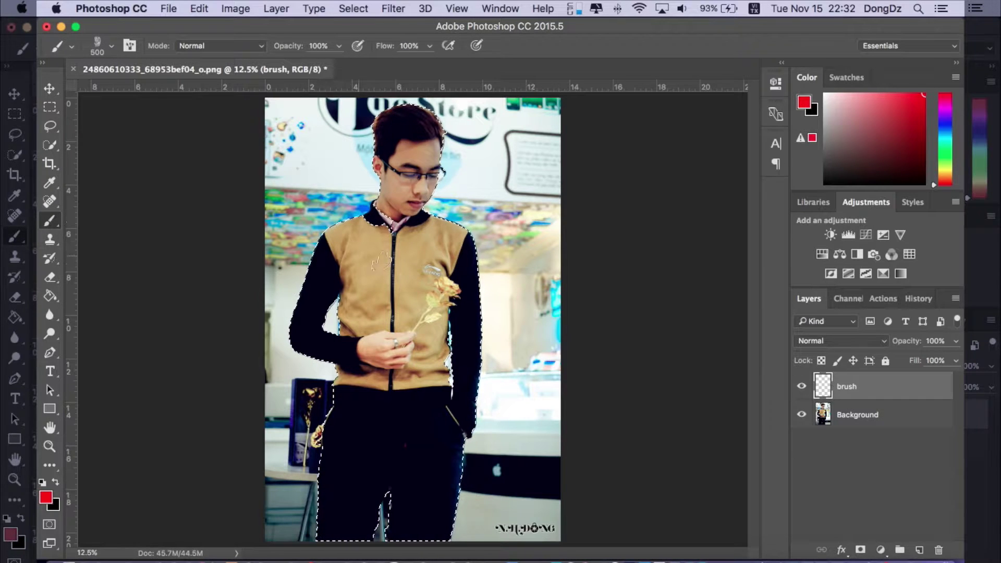
pyautogui.click(112, 49)
pyautogui.click(205, 155)
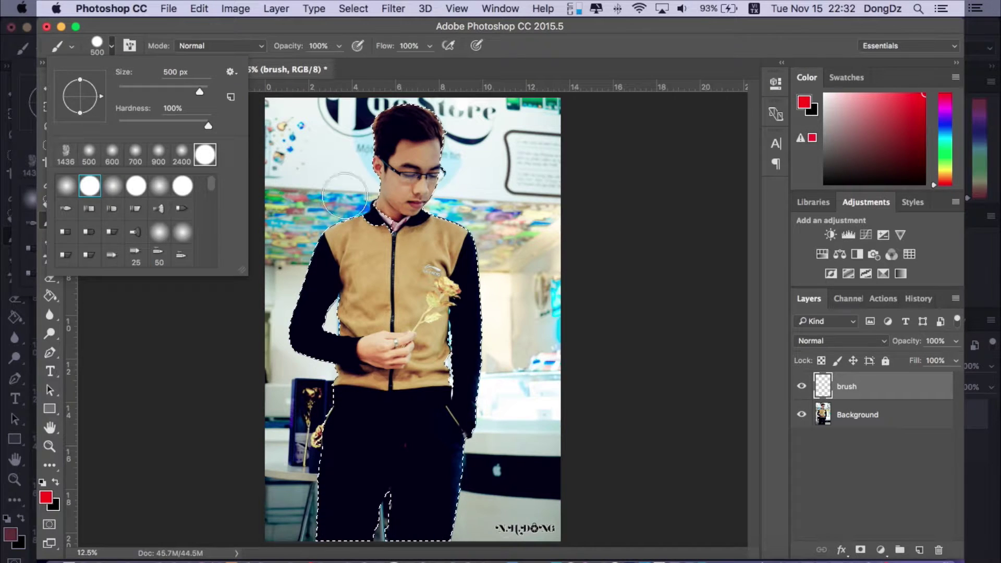
pyautogui.click(421, 151)
pyautogui.moveTo(418, 128)
pyautogui.mouseDown()
pyautogui.moveTo(378, 151)
pyautogui.moveTo(407, 139)
pyautogui.moveTo(390, 240)
pyautogui.moveTo(434, 150)
pyautogui.moveTo(428, 211)
pyautogui.mouseUp()
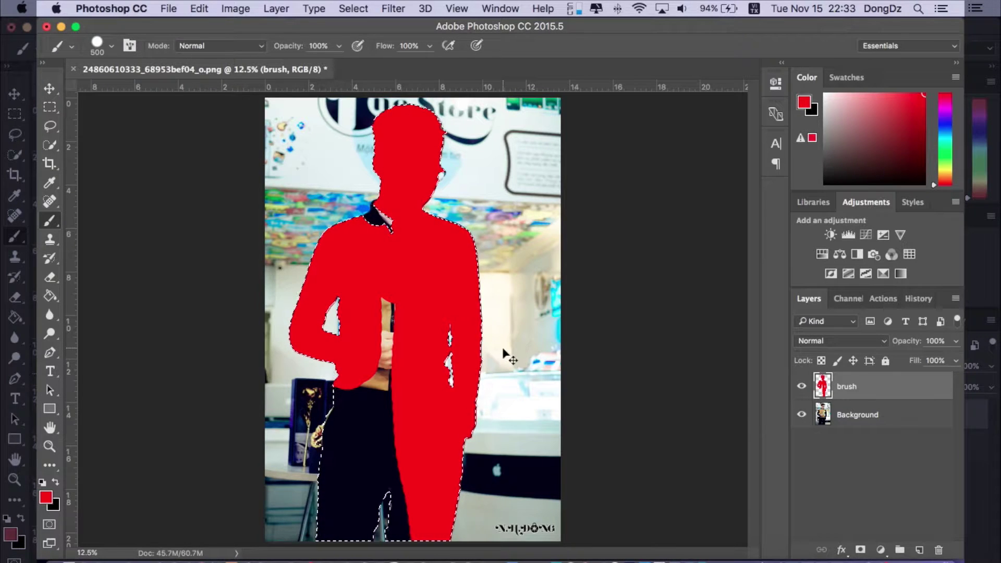
pyautogui.press('Delete')
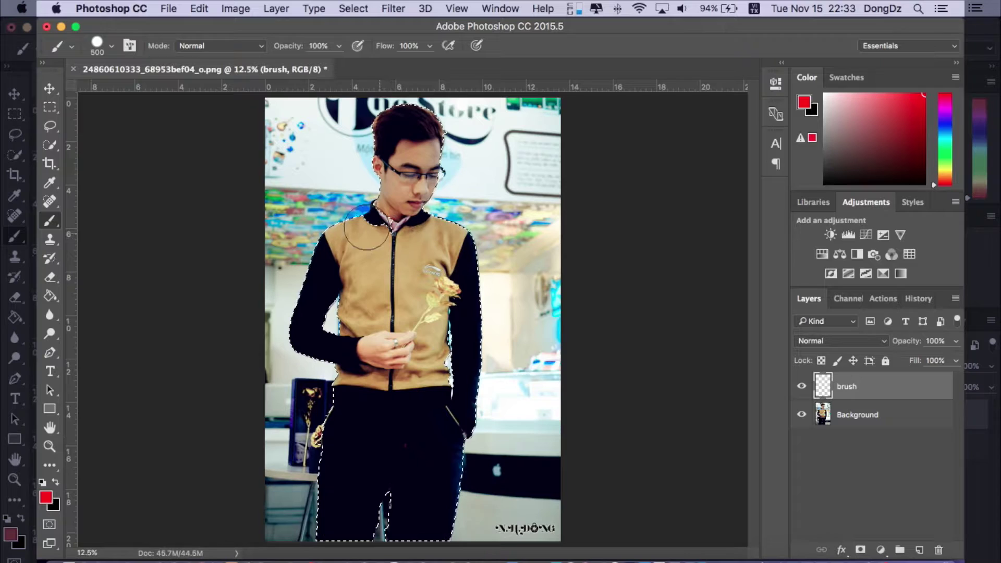
# Step: Deselect the man, undo the deselection and return to the brush layer
pyautogui.click(50, 145)
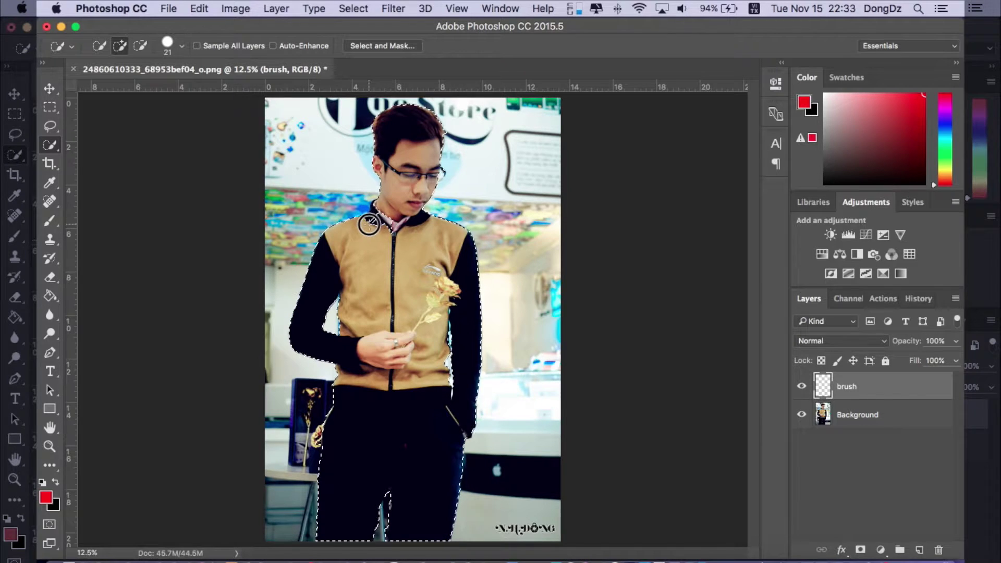
pyautogui.press('super+z')
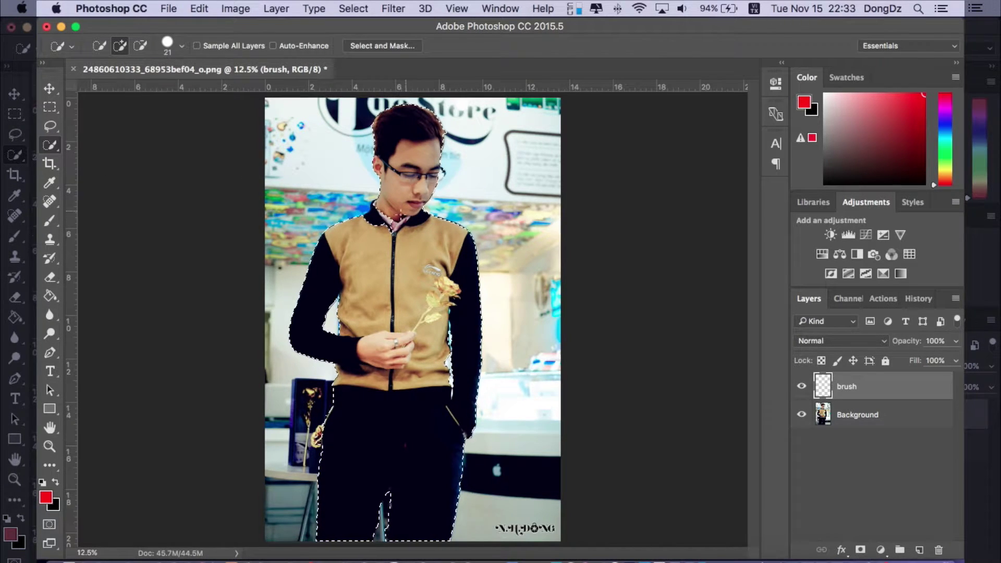
pyautogui.press('super+d')
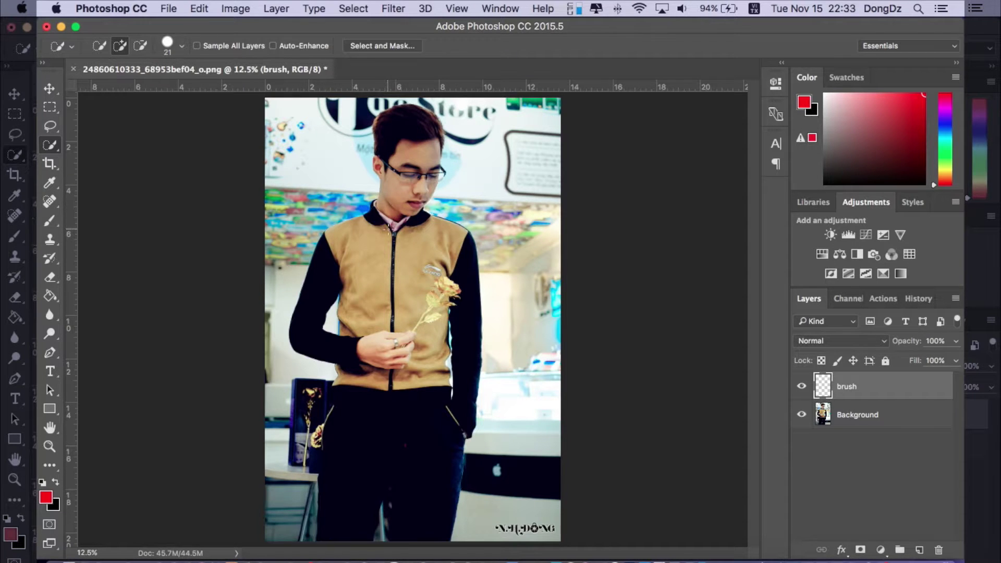
pyautogui.press('super+z')
pyautogui.click(868, 415)
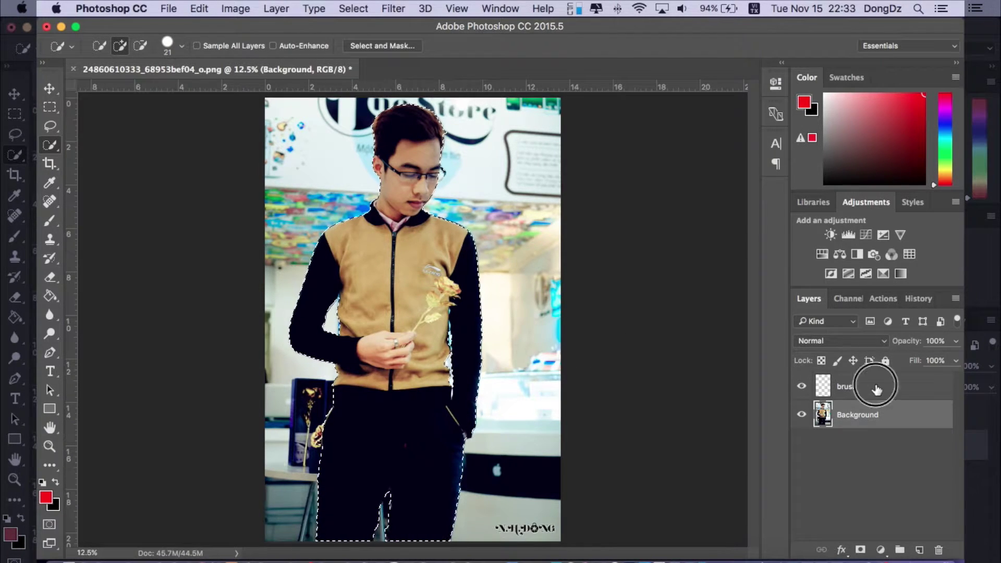
pyautogui.click(878, 386)
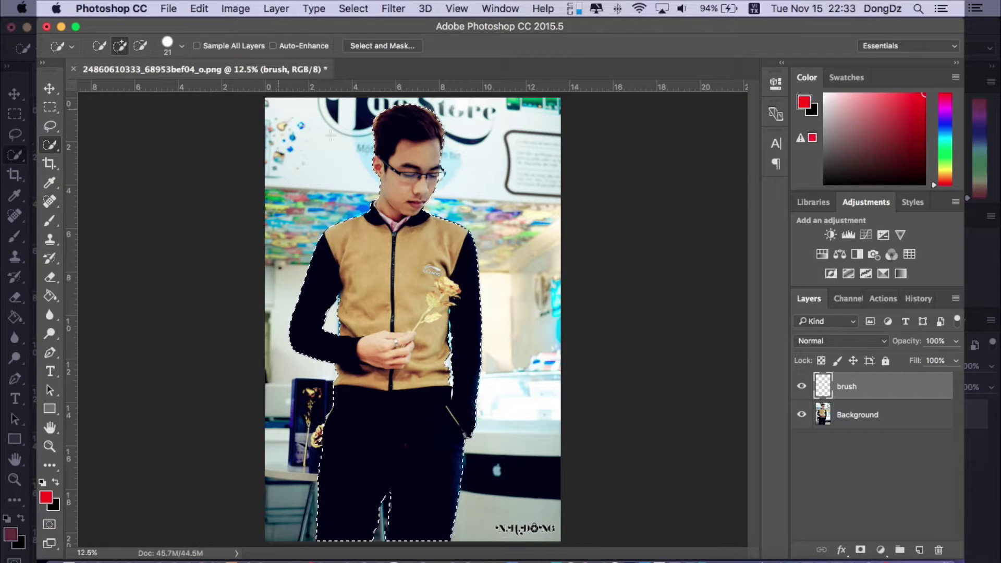
pyautogui.rightClick(404, 267)
pyautogui.click(377, 258)
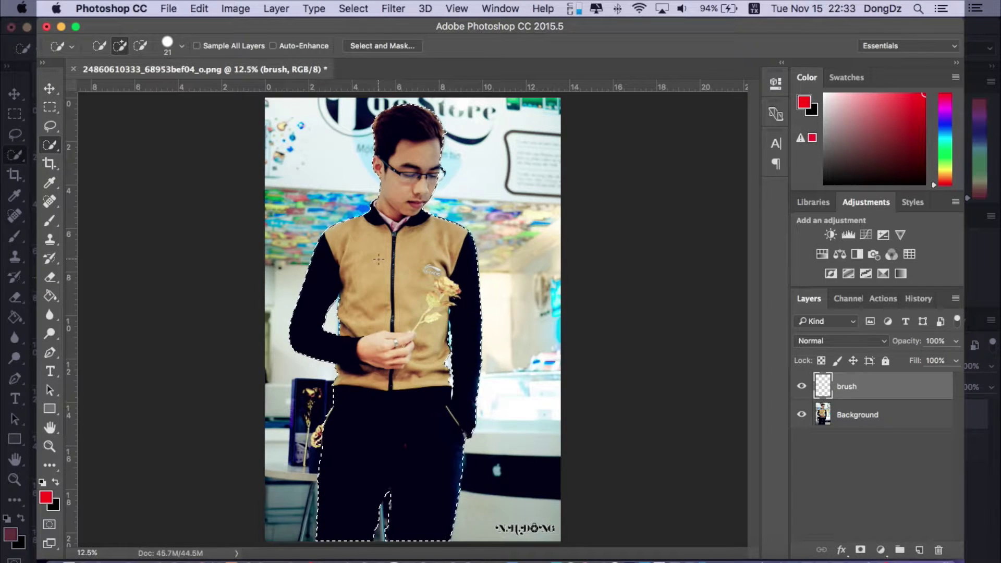
pyautogui.press(']')
pyautogui.press(']')
pyautogui.press(']')
pyautogui.press(']')
pyautogui.press(']')
pyautogui.press(']')
pyautogui.press(']')
pyautogui.press(']')
pyautogui.press(']')
pyautogui.press(']')
pyautogui.press(']')
pyautogui.press(']')
pyautogui.press(']')
pyautogui.press(']')
pyautogui.press(']')
# Step: Paint the whole selected man solid red on the brush layer with a soft 600 px round brush
pyautogui.press('b')
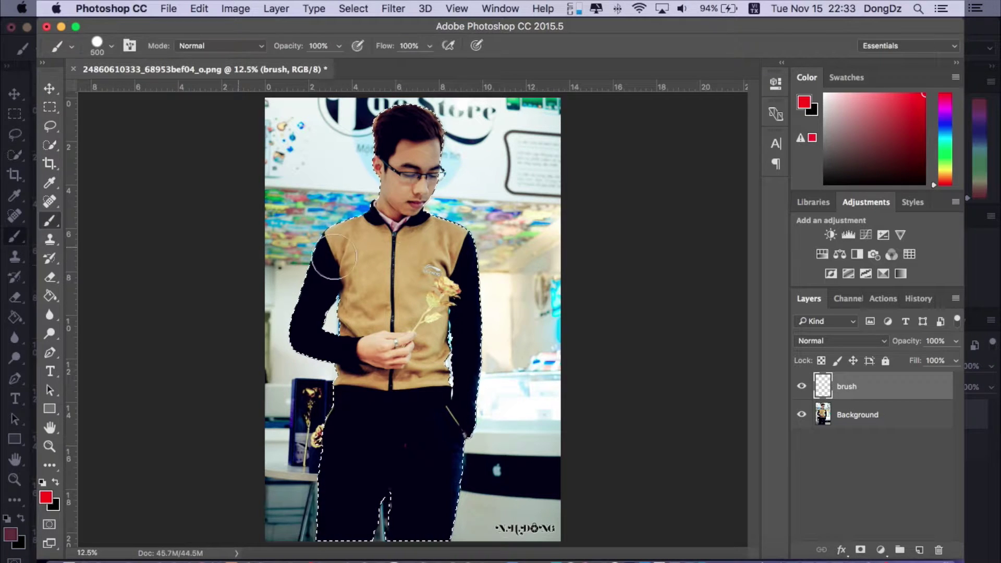
pyautogui.rightClick(396, 261)
pyautogui.click(486, 359)
pyautogui.moveTo(386, 224)
pyautogui.mouseDown()
pyautogui.moveTo(358, 217)
pyautogui.moveTo(371, 239)
pyautogui.moveTo(397, 100)
pyautogui.moveTo(424, 89)
pyautogui.moveTo(412, 292)
pyautogui.mouseUp()
pyautogui.moveTo(450, 382)
pyautogui.mouseDown()
pyautogui.moveTo(487, 436)
pyautogui.moveTo(454, 250)
pyautogui.moveTo(444, 474)
pyautogui.moveTo(410, 534)
pyautogui.moveTo(416, 393)
pyautogui.moveTo(393, 196)
pyautogui.moveTo(286, 335)
pyautogui.moveTo(388, 264)
pyautogui.moveTo(346, 458)
pyautogui.moveTo(386, 366)
pyautogui.mouseUp()
pyautogui.moveTo(321, 520); pyautogui.dragTo(404, 387)
pyautogui.moveTo(353, 508)
pyautogui.mouseDown()
pyautogui.moveTo(450, 498)
pyautogui.moveTo(408, 504)
pyautogui.moveTo(485, 434)
pyautogui.moveTo(340, 421)
pyautogui.moveTo(376, 352)
pyautogui.moveTo(440, 350)
pyautogui.mouseUp()
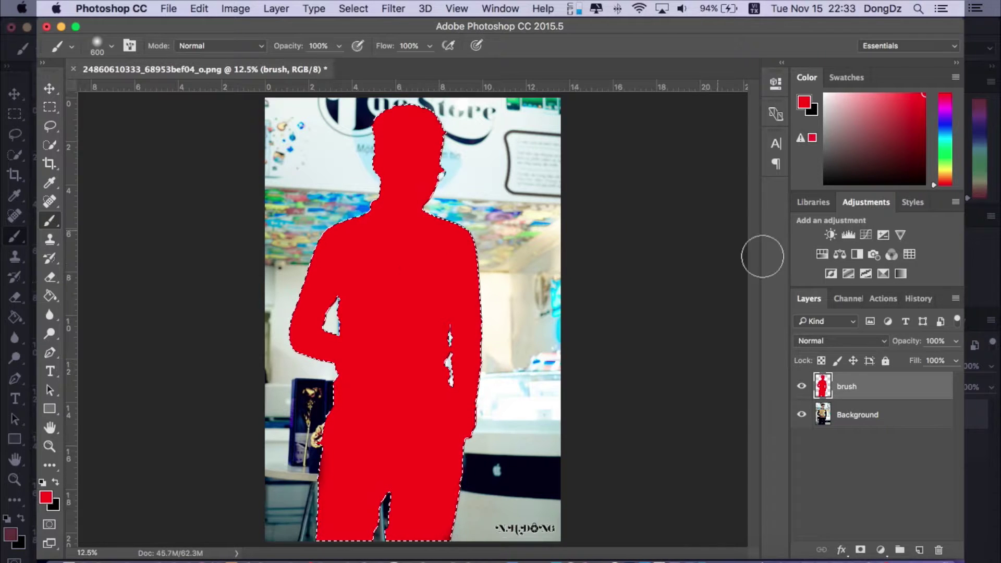
# Step: Clear the selection around the painted figure, keeping the brush layer active
pyautogui.click(877, 415)
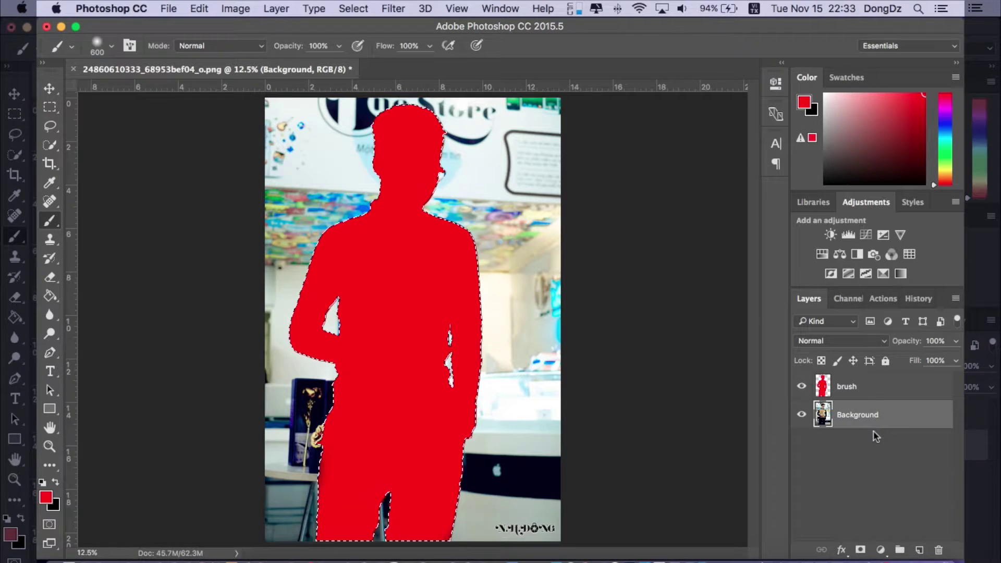
pyautogui.click(858, 390)
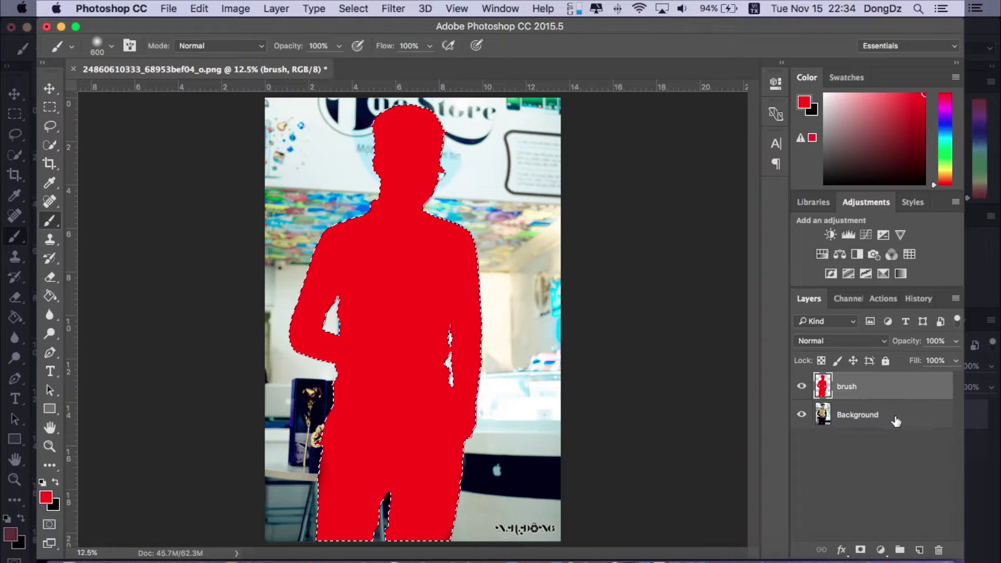
pyautogui.click(862, 421)
pyautogui.hotkey('alt', ']')
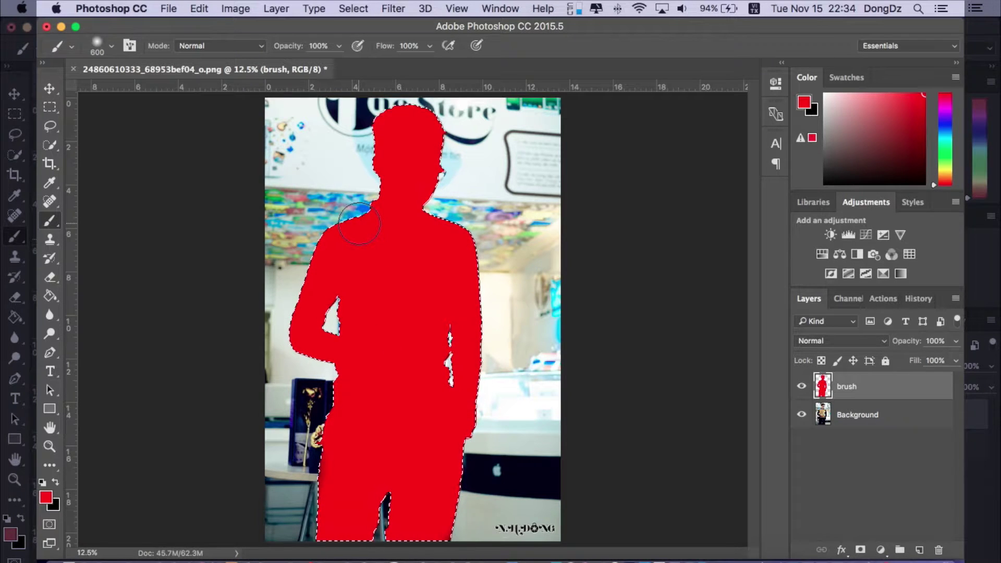
pyautogui.press('super+d')
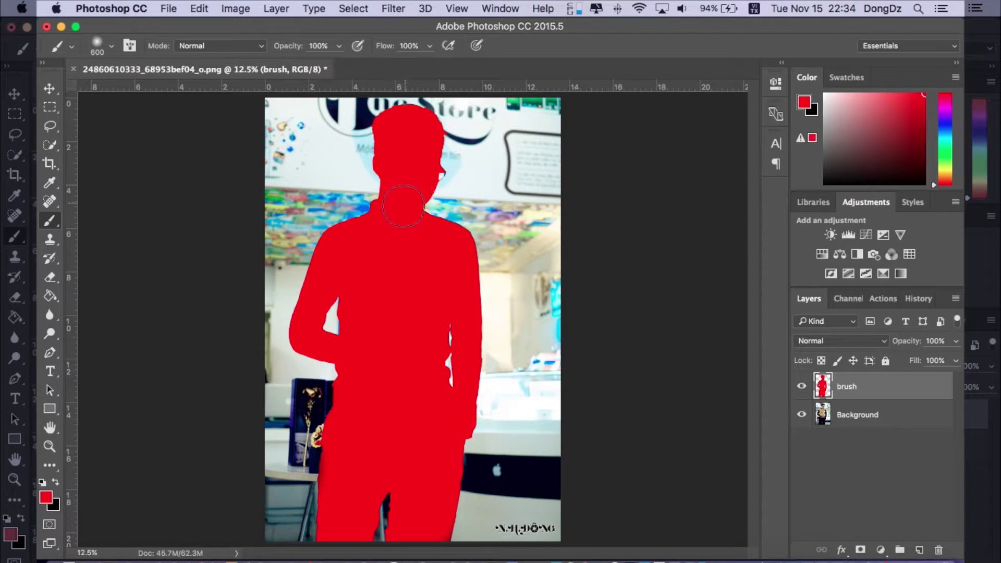
# Step: Paint the small gap beside the face at the glasses red with a soft brush of about 79 px
pyautogui.click(49, 89)
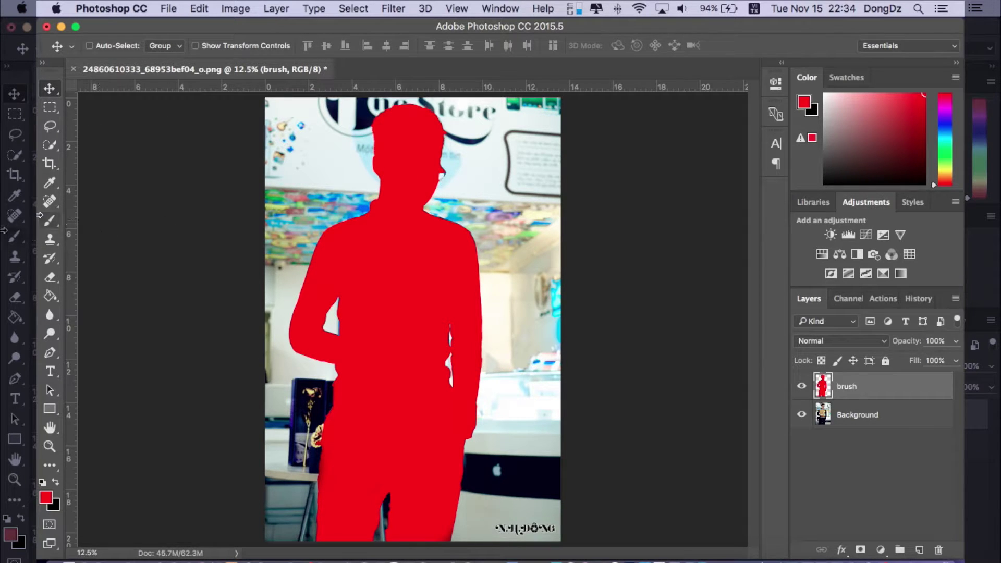
pyautogui.click(50, 220)
pyautogui.press('[')
pyautogui.press('[')
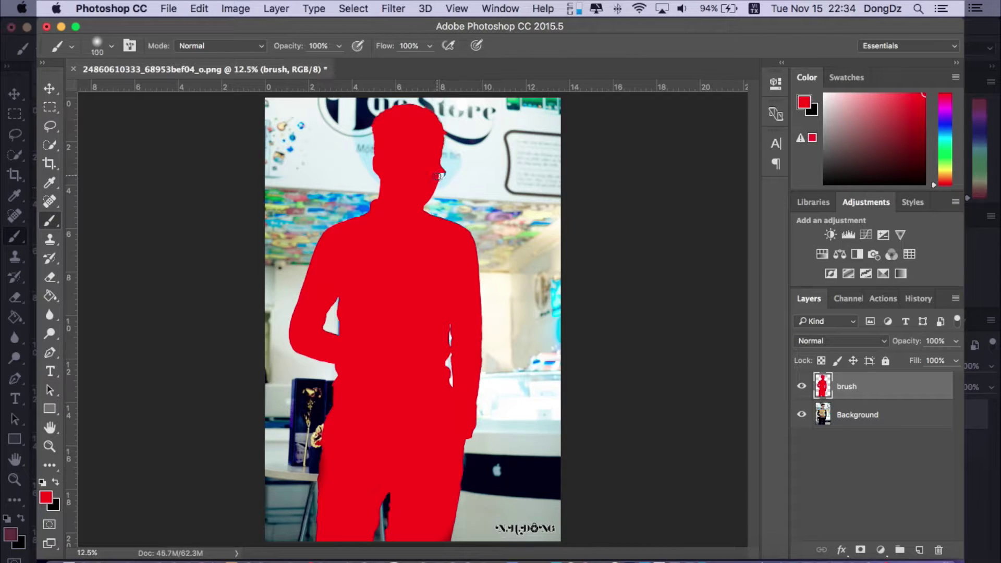
pyautogui.click(111, 46)
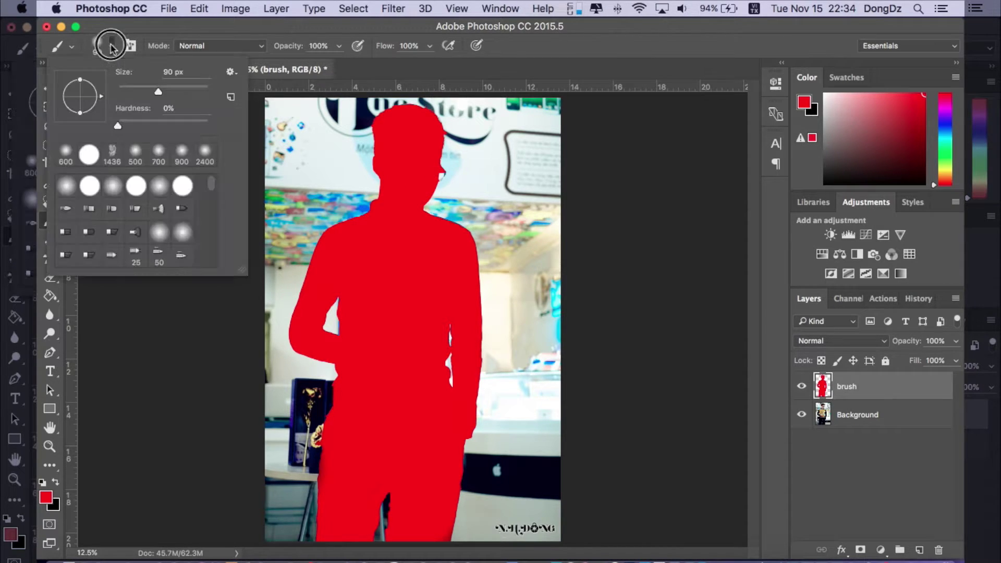
pyautogui.moveTo(142, 93); pyautogui.dragTo(152, 91)
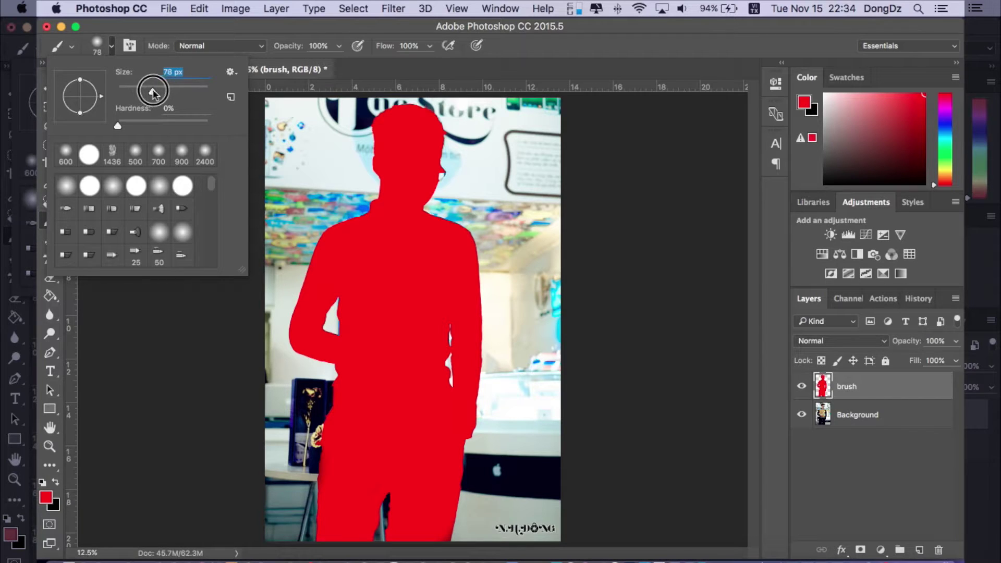
pyautogui.click(436, 174)
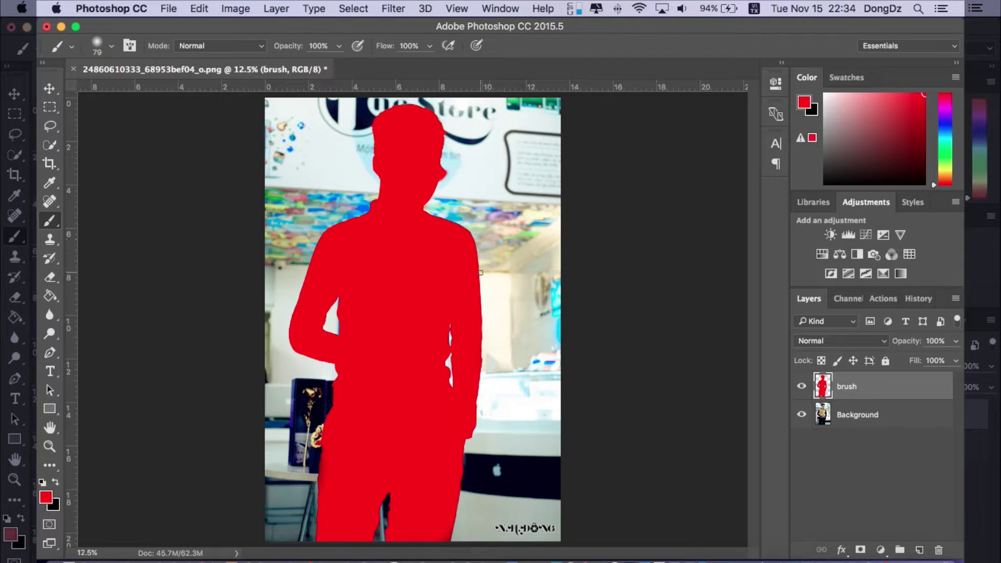
pyautogui.click(50, 88)
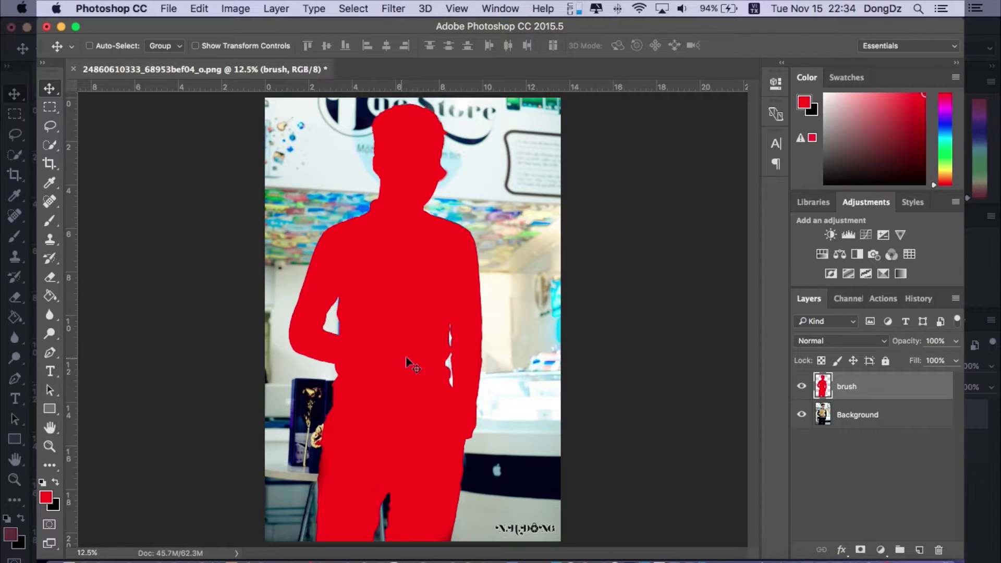
# Step: Delete the Magic action set from the list of loaded actions
pyautogui.click(502, 8)
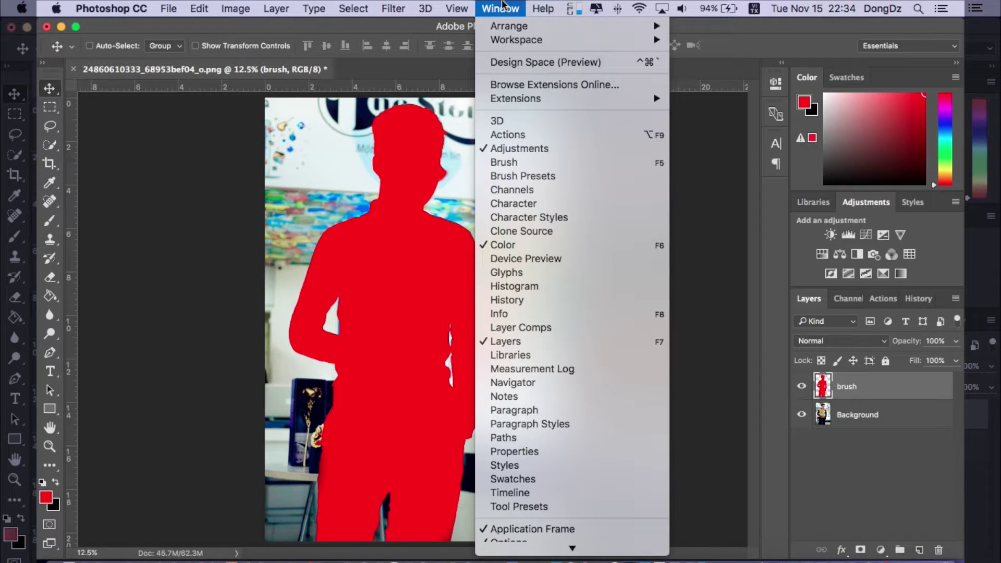
pyautogui.click(532, 136)
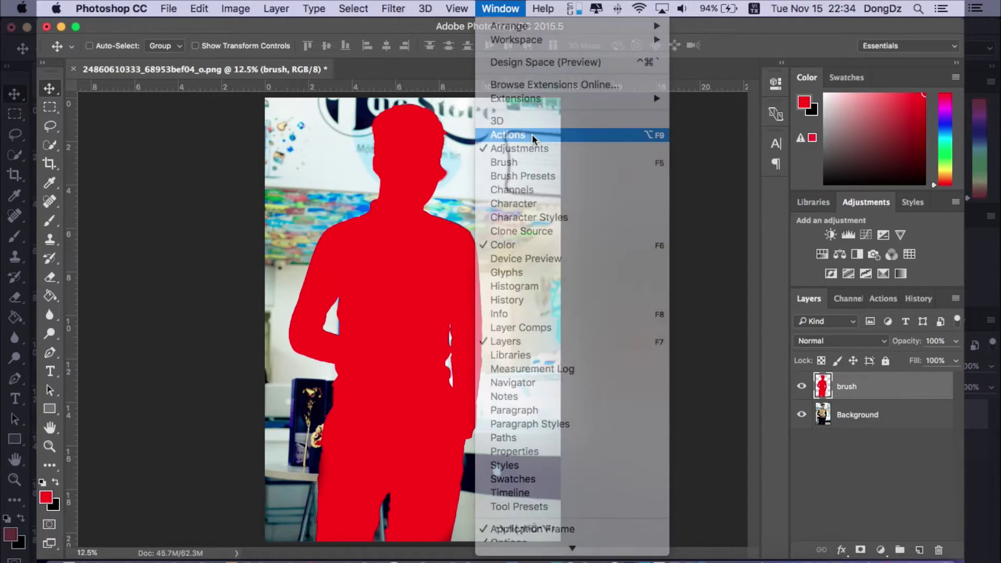
pyautogui.doubleClick(880, 299)
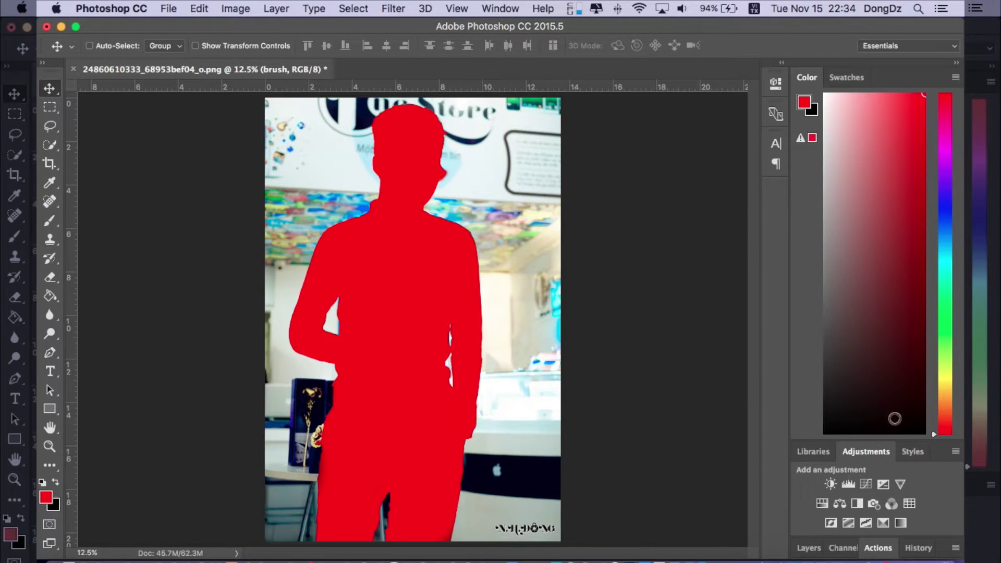
pyautogui.click(881, 548)
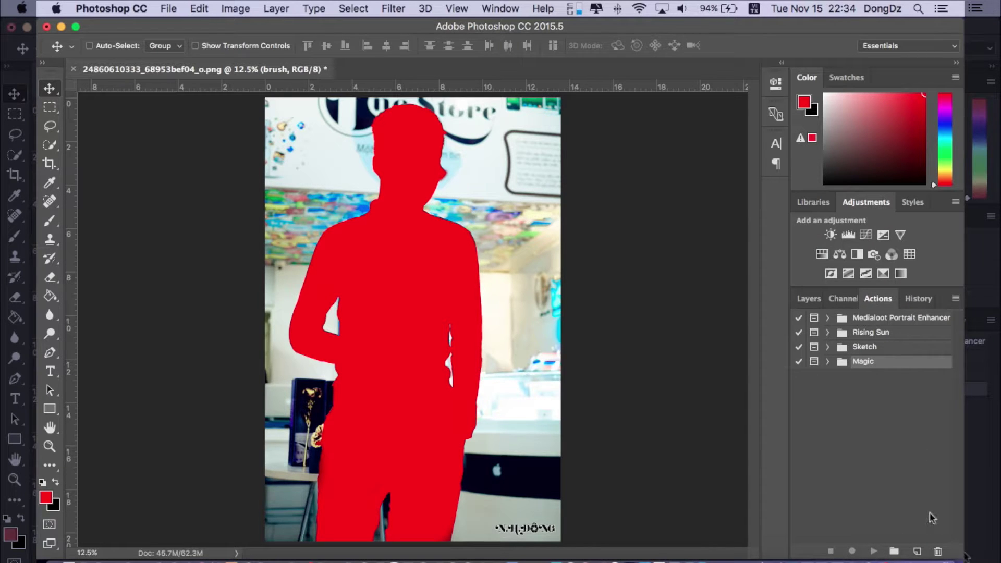
pyautogui.click(938, 551)
pyautogui.click(607, 215)
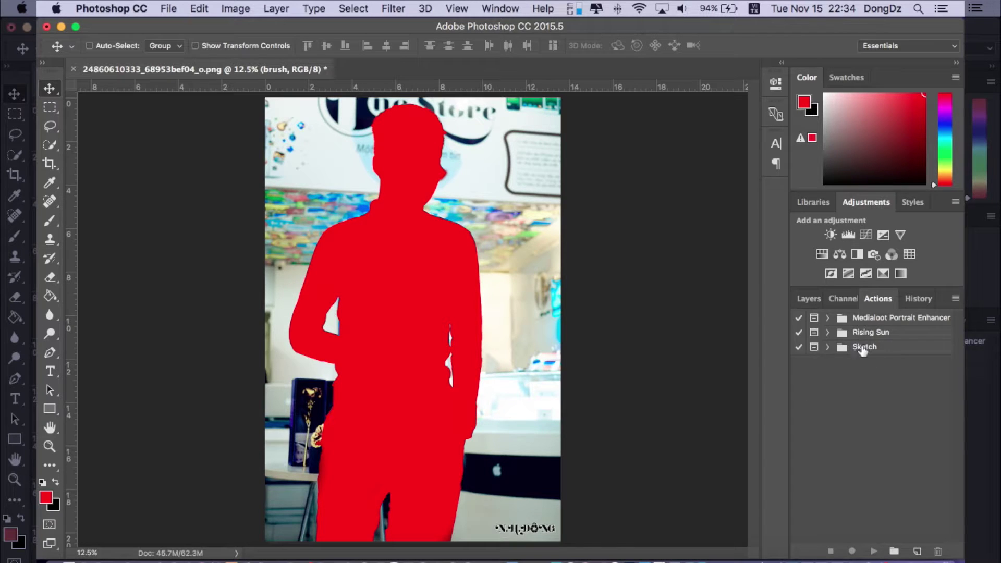
pyautogui.click(863, 348)
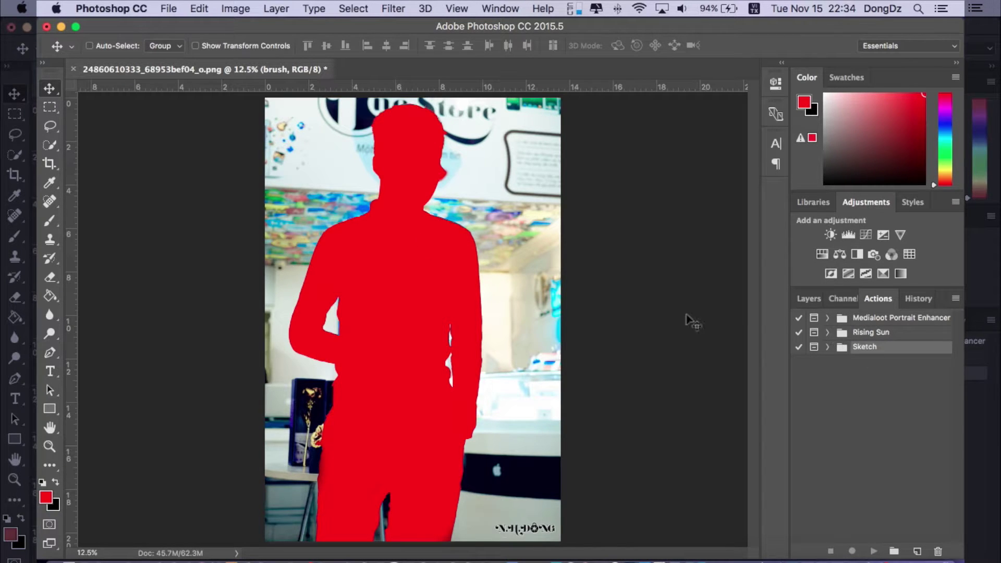
# Step: Load Magic.atn from the magic-photoshop-action folder in Finder as an action set, and return to the portrait's layer list in Photoshop
pyautogui.click(54, 27)
pyautogui.click(54, 26)
pyautogui.click(492, 286)
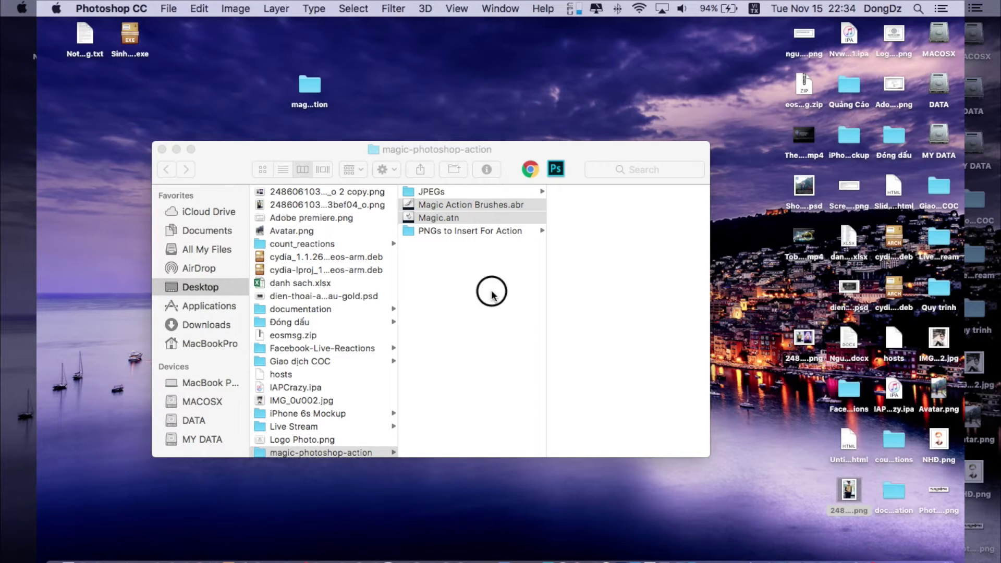
pyautogui.click(479, 289)
pyautogui.moveTo(524, 163); pyautogui.dragTo(508, 164)
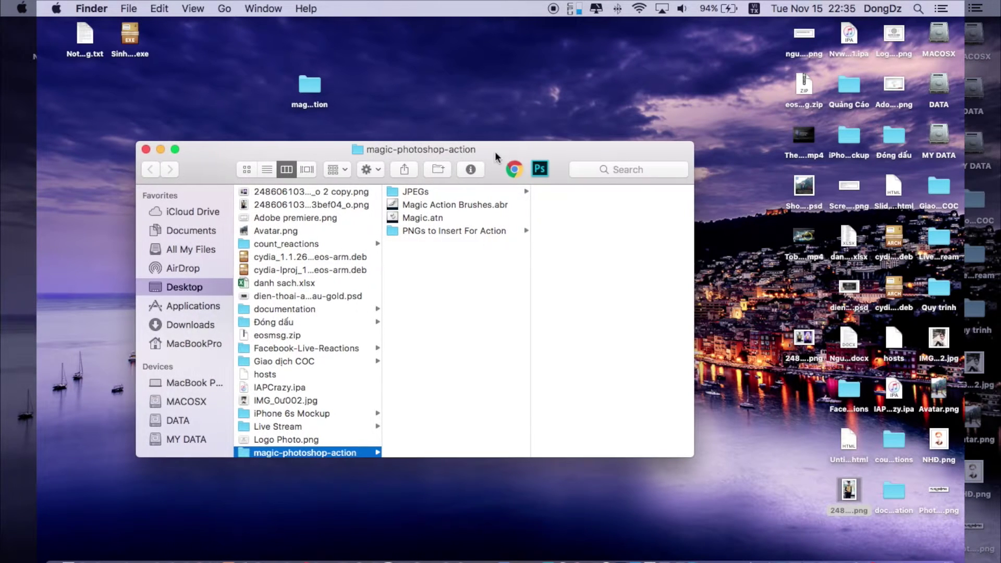
pyautogui.click(412, 218)
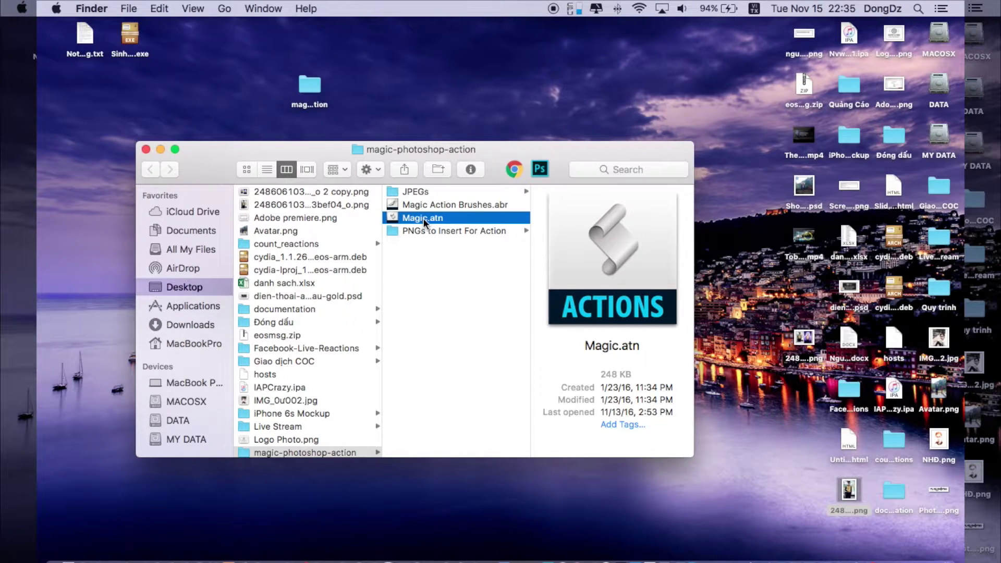
pyautogui.doubleClick(424, 218)
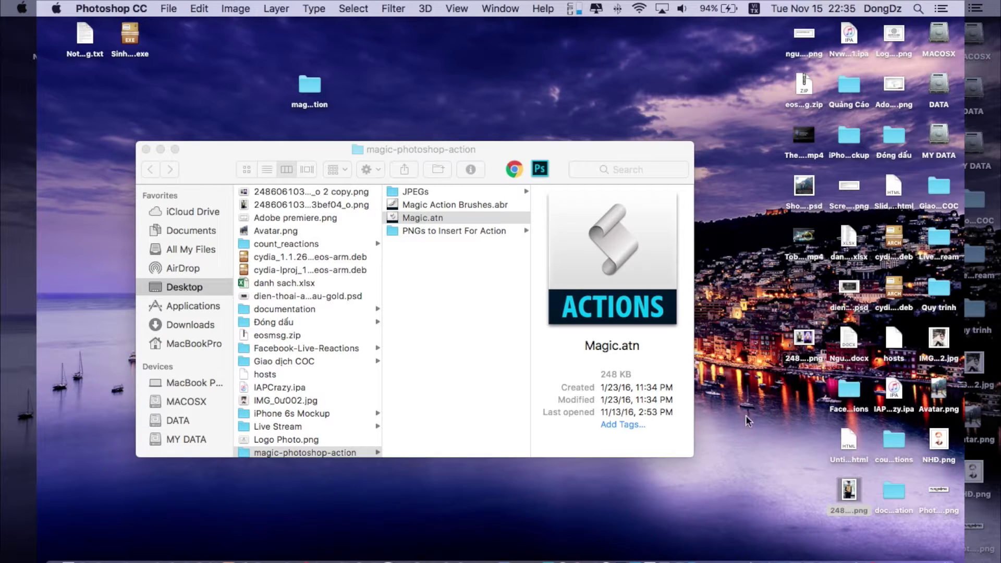
pyautogui.click(856, 537)
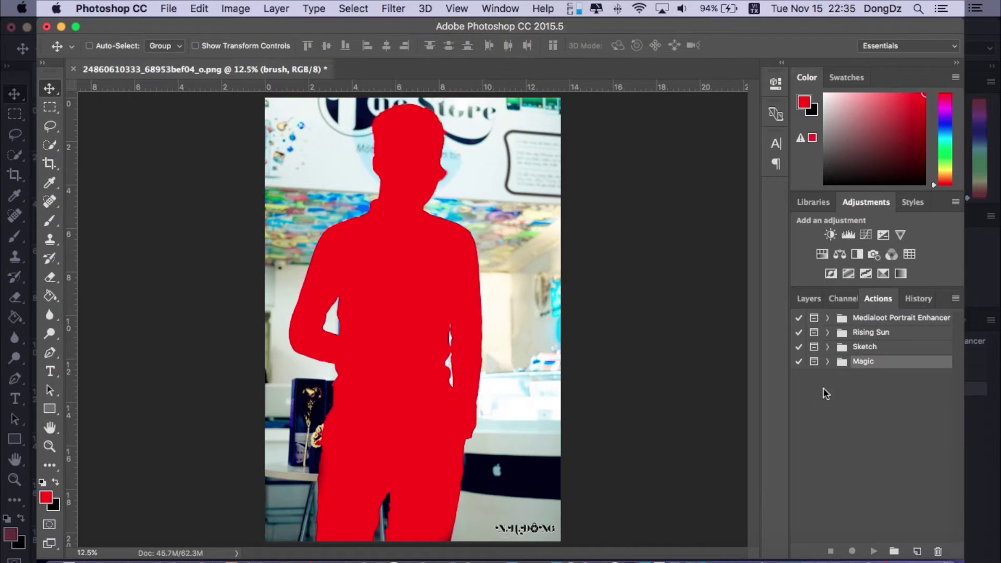
pyautogui.click(804, 303)
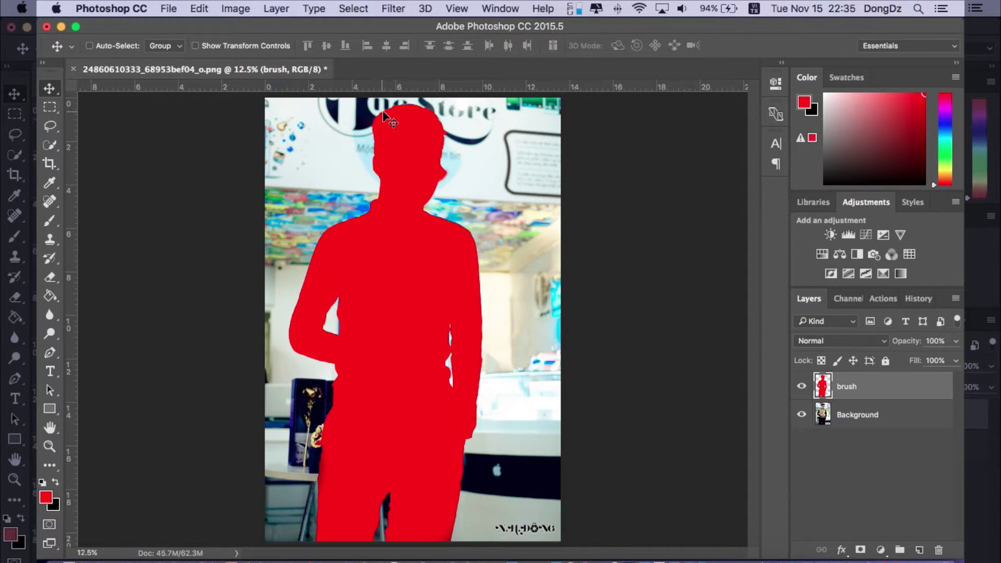
pyautogui.press('super+minus')
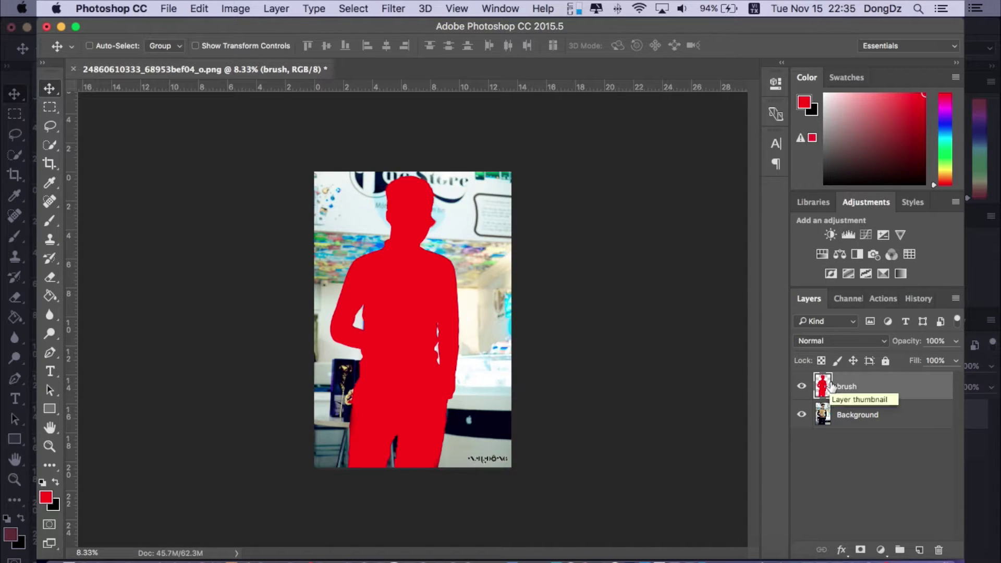
# Step: With the brush and Background layers selected, extend the canvas slightly past the photo's upper and left edges using the Crop tool, then deselect both layers
pyautogui.keyDown('shift'); pyautogui.click(867, 415); pyautogui.keyUp('shift')
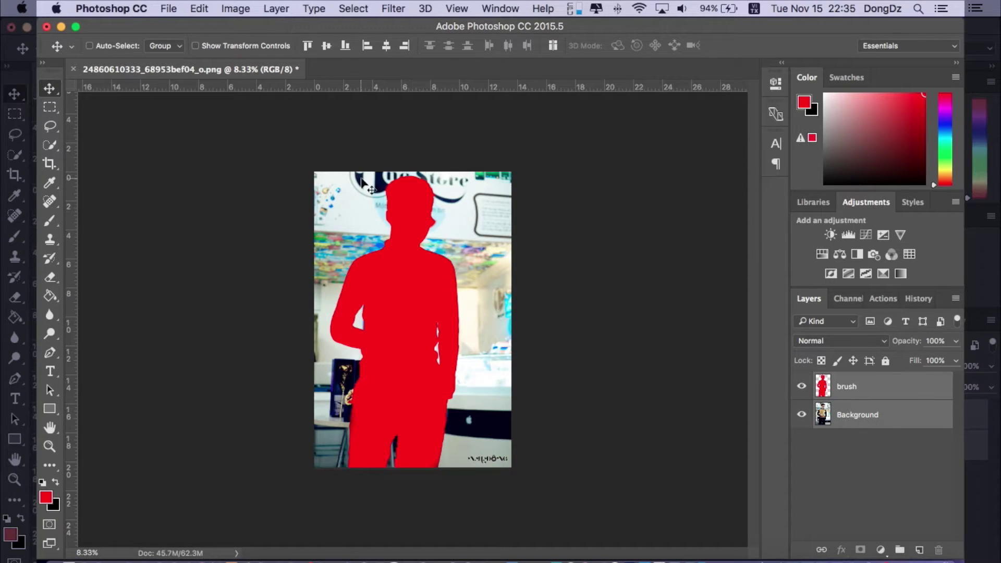
pyautogui.press('c')
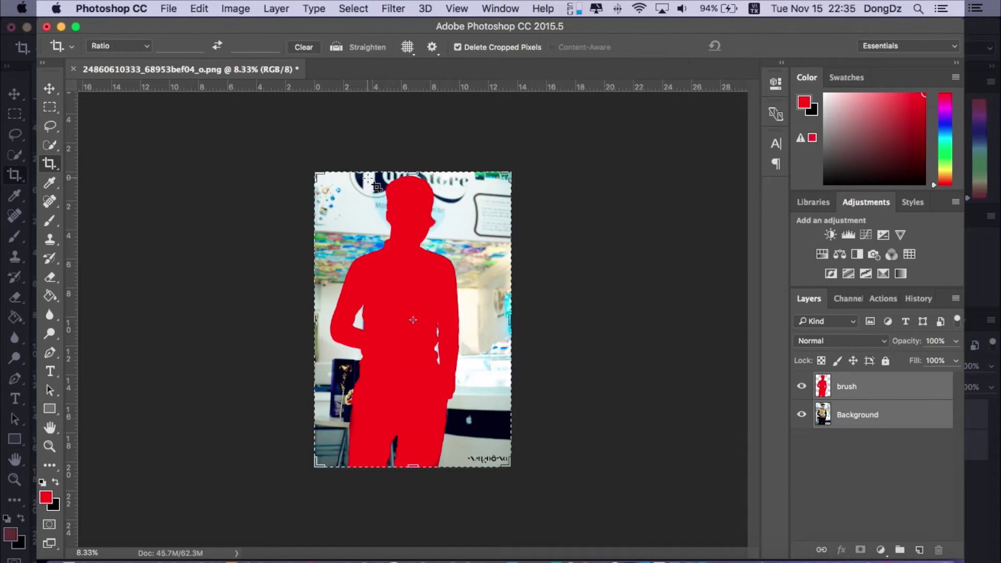
pyautogui.moveTo(411, 172); pyautogui.dragTo(414, 167)
pyautogui.moveTo(317, 311); pyautogui.dragTo(308, 323)
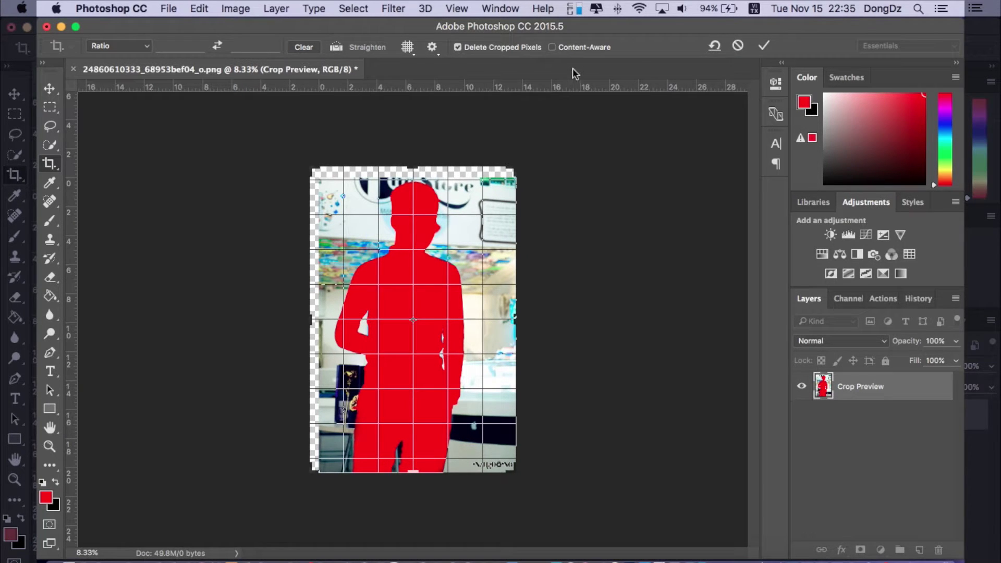
pyautogui.press('Return')
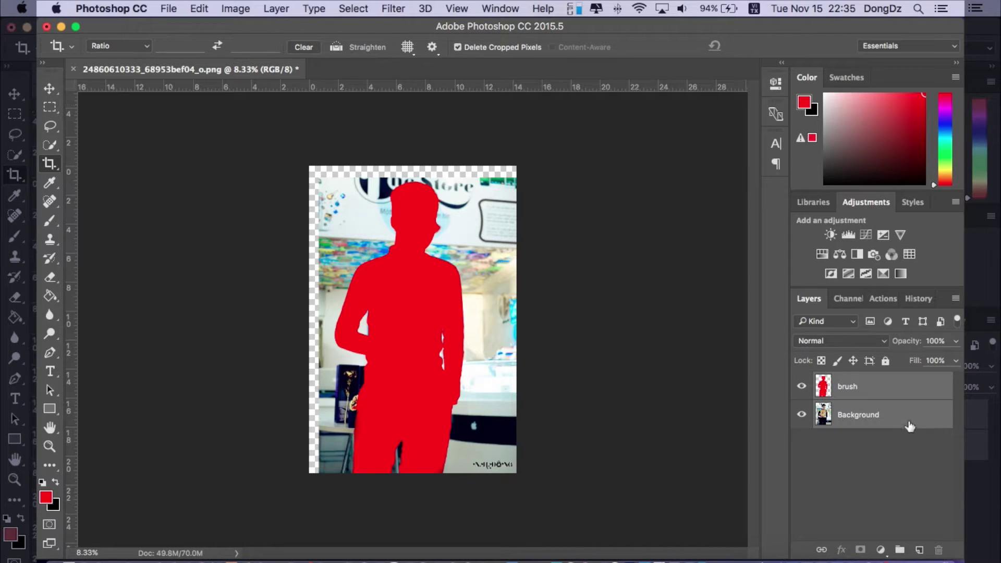
pyautogui.click(892, 469)
pyautogui.click(50, 90)
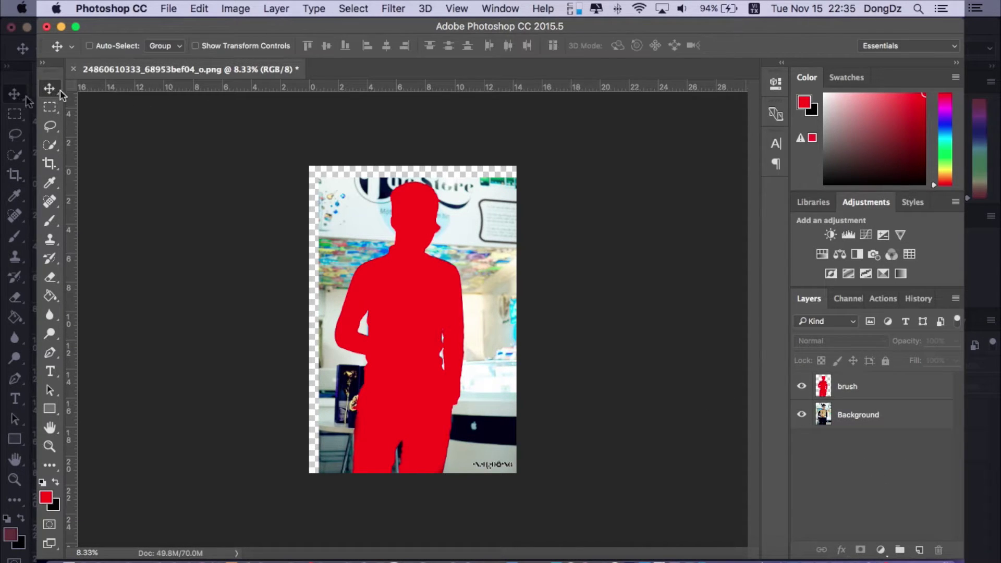
# Step: Expand the Magic action set and play its Magic action on the portrait
pyautogui.click(877, 299)
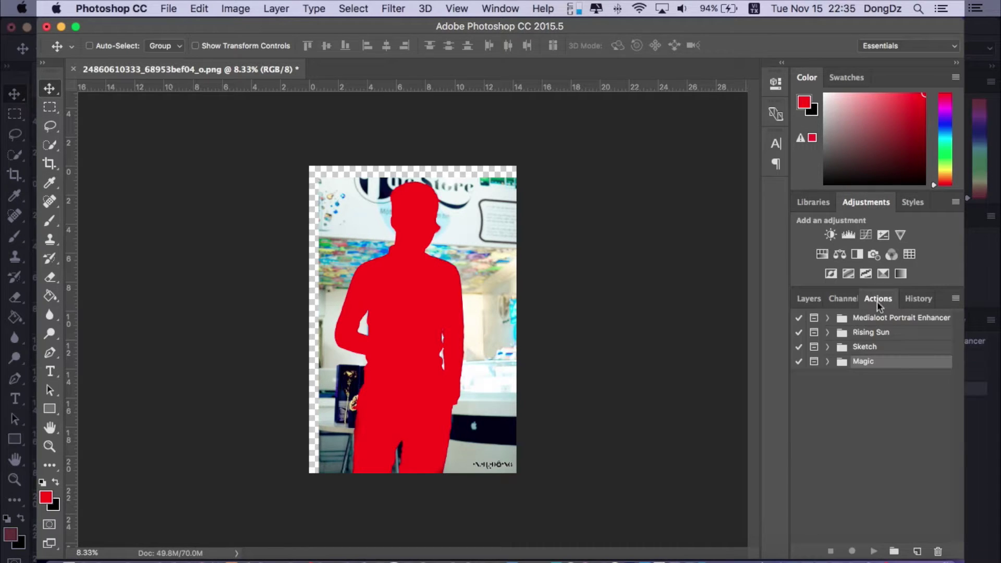
pyautogui.click(828, 363)
pyautogui.click(860, 376)
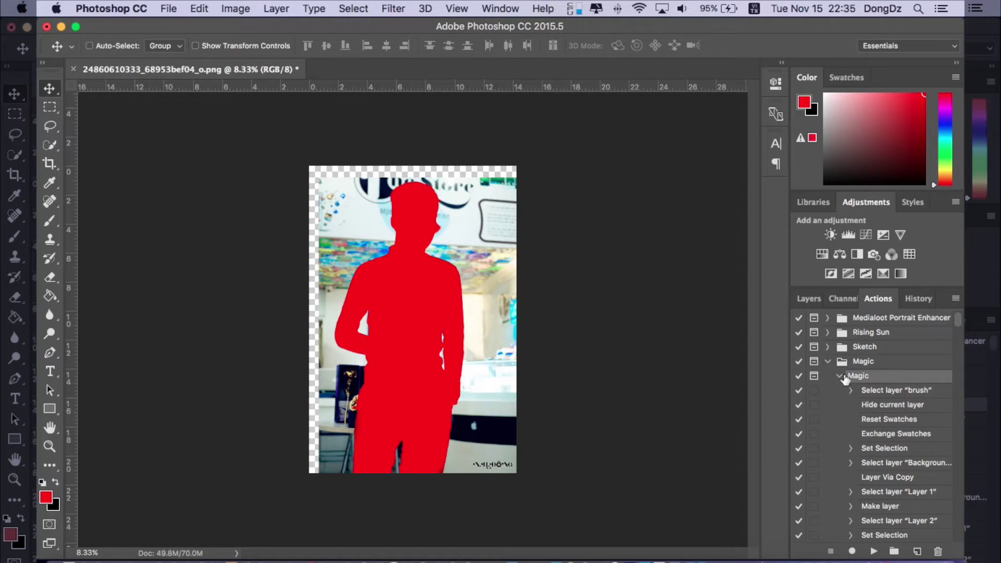
pyautogui.click(839, 376)
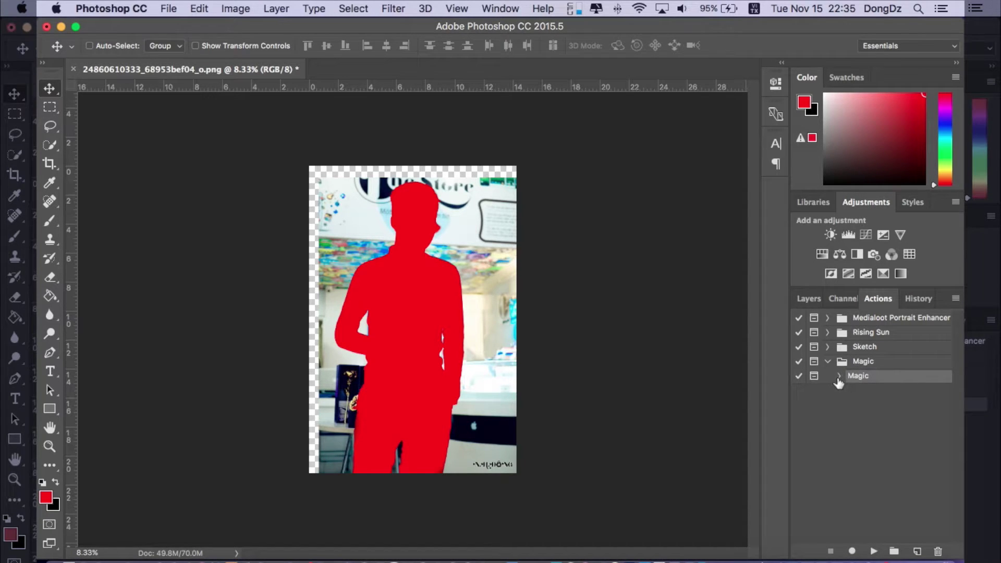
pyautogui.click(874, 553)
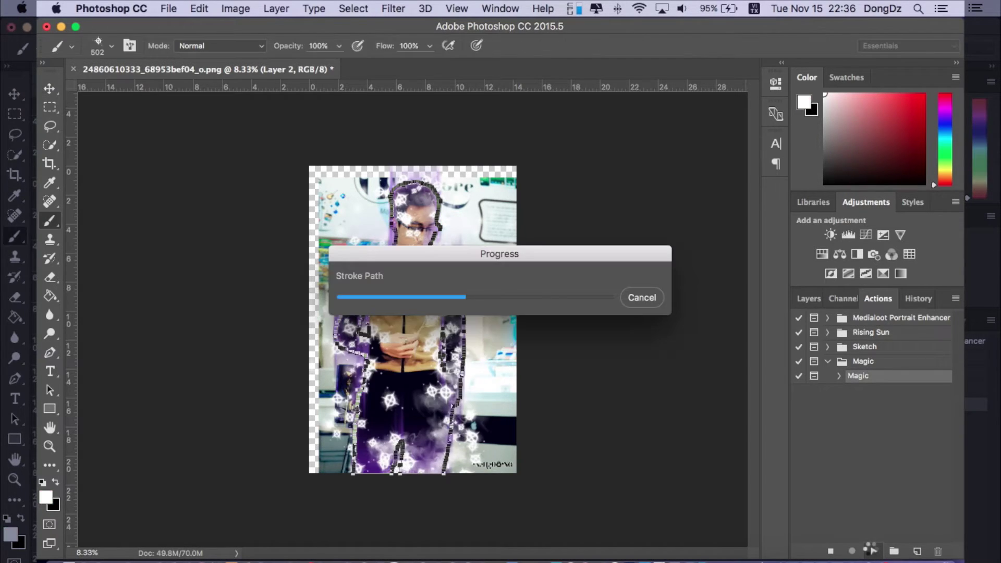
pyautogui.click(873, 552)
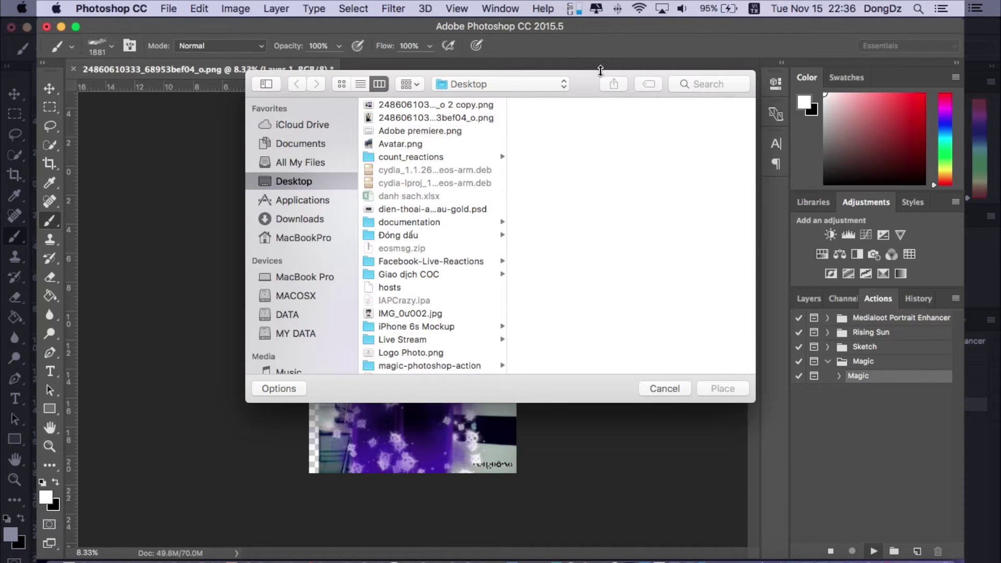
# Step: Browse the Desktop's magic-photoshop-action folder to its PNGs to Insert For Action subfolder for the image to place
pyautogui.moveTo(585, 78); pyautogui.dragTo(750, 129)
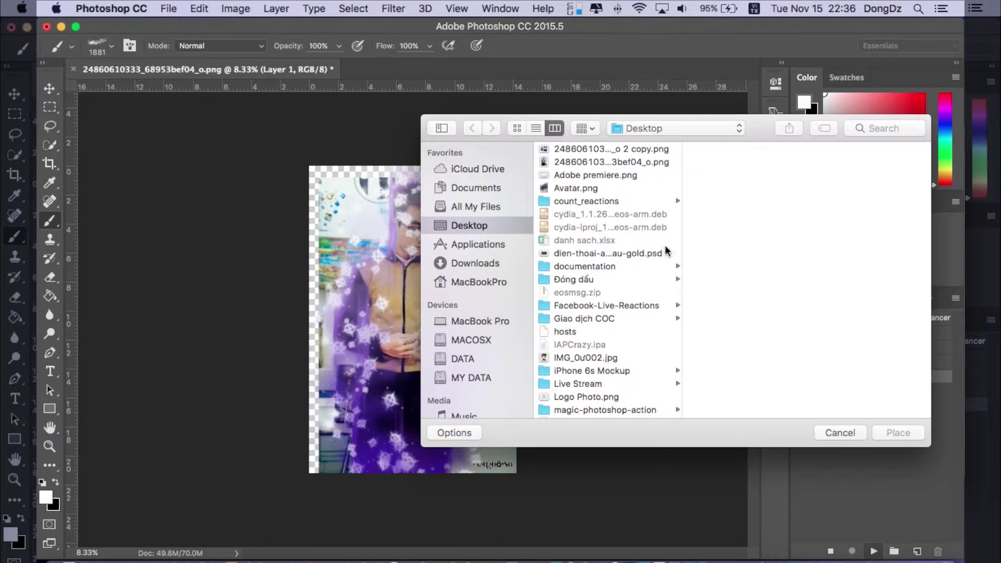
pyautogui.scroll(-3, 632, 343)
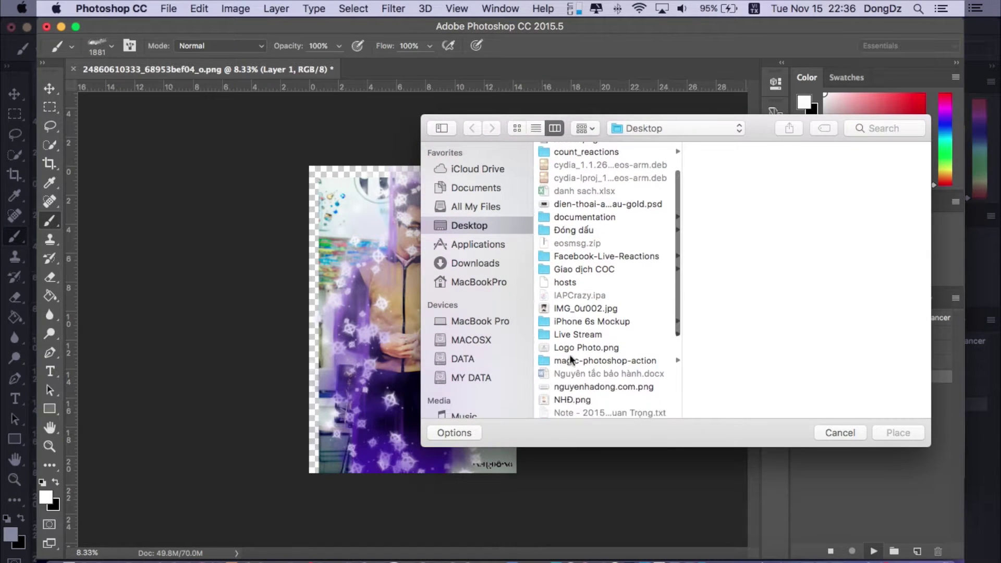
pyautogui.click(573, 361)
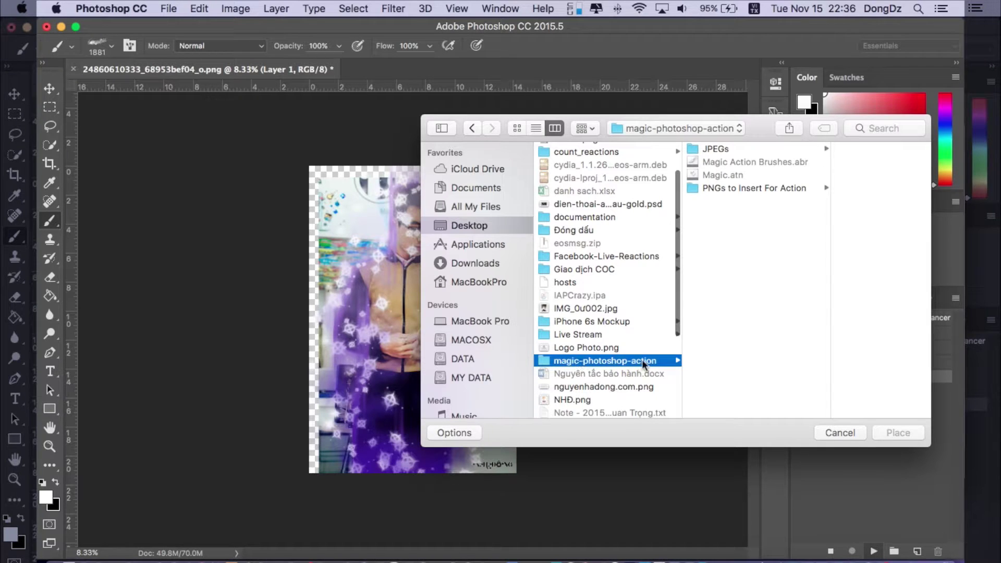
pyautogui.click(726, 188)
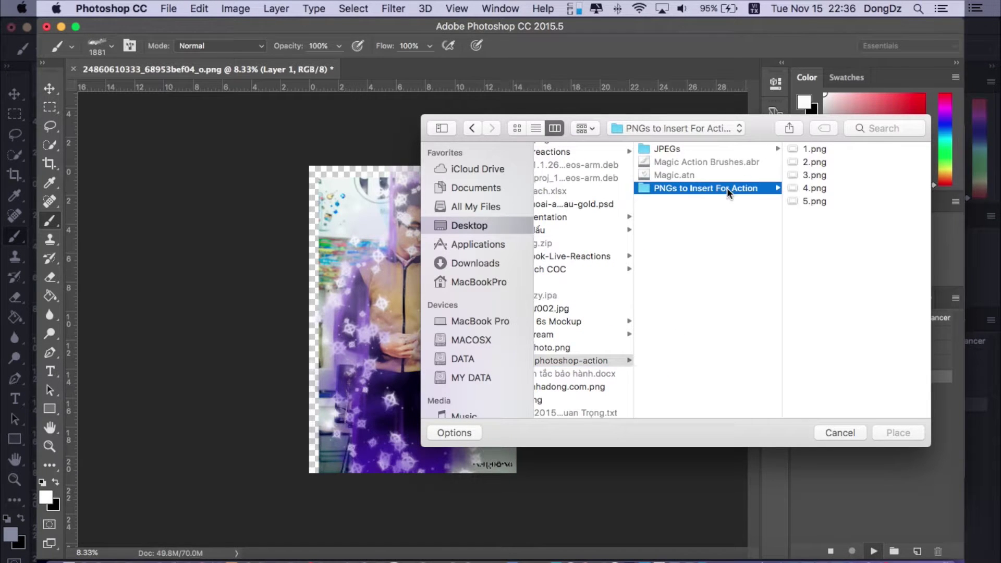
# Step: Preview 1.png, 5.png and 4.png, and place 4.png into the portrait
pyautogui.click(815, 201)
pyautogui.click(709, 150)
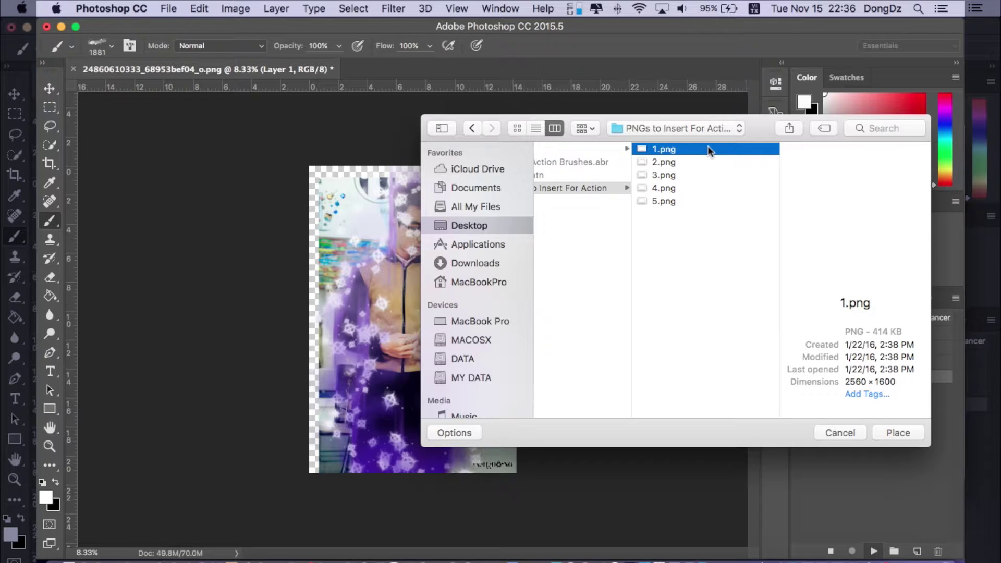
pyautogui.press('space')
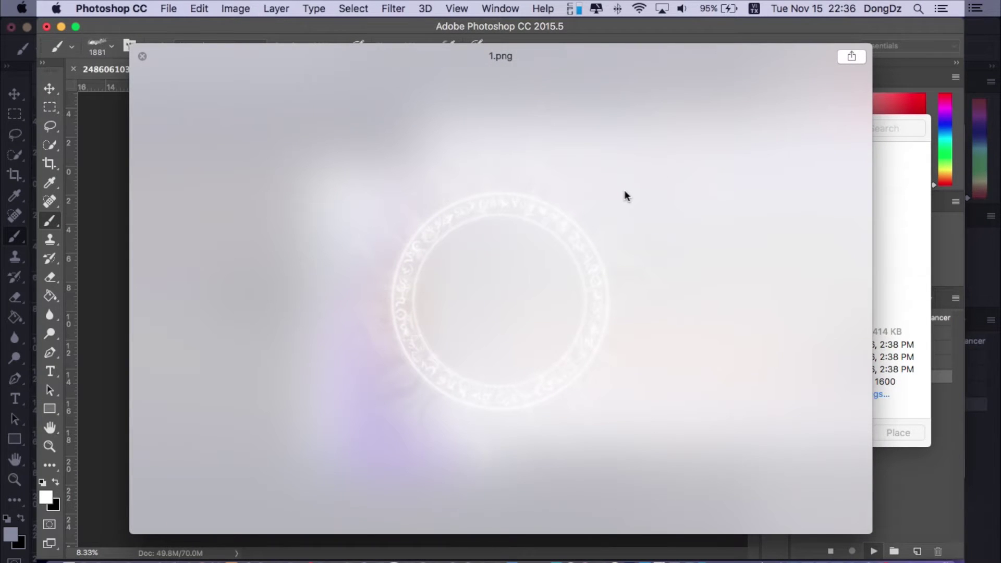
pyautogui.press('space')
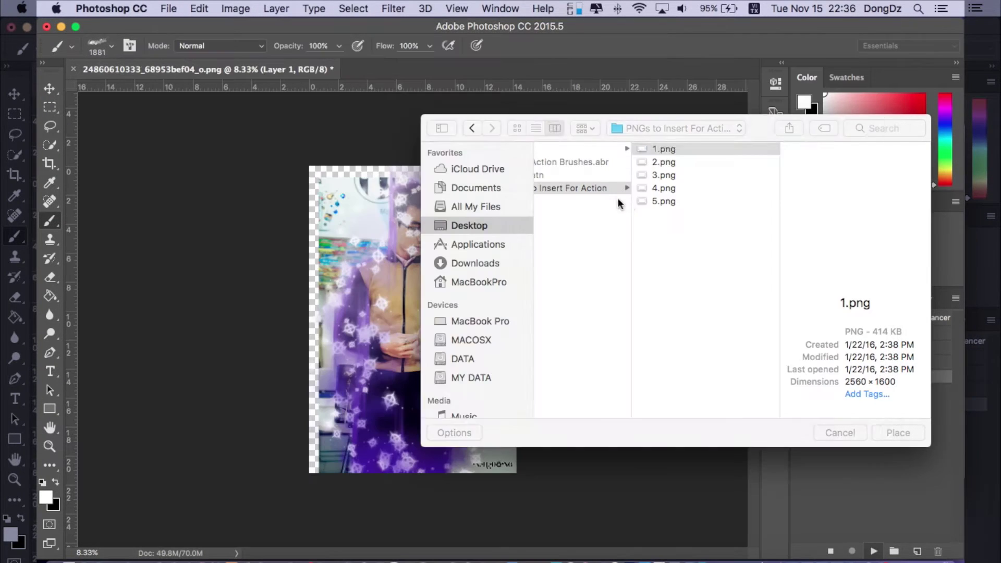
pyautogui.click(665, 201)
pyautogui.press('space')
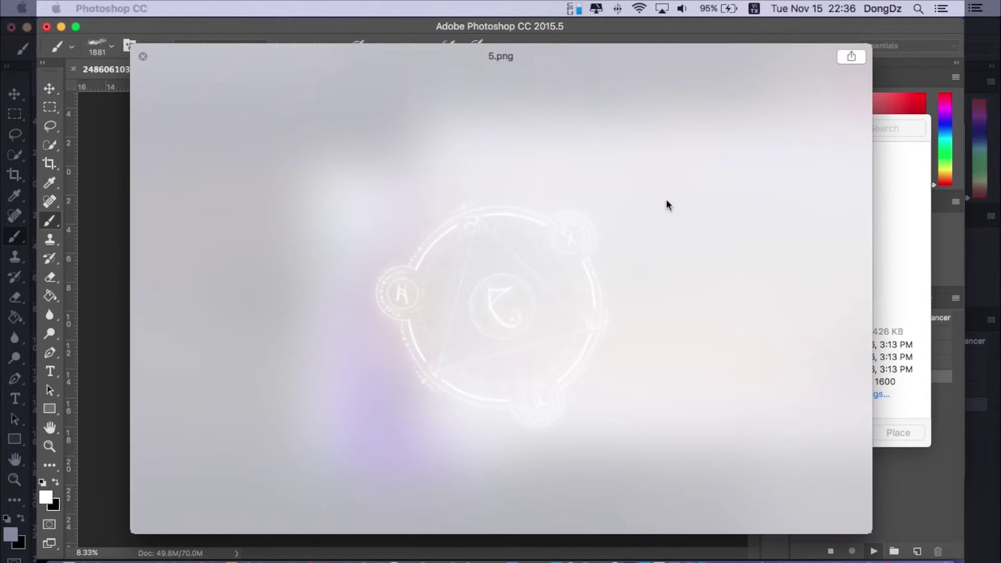
pyautogui.press('Up')
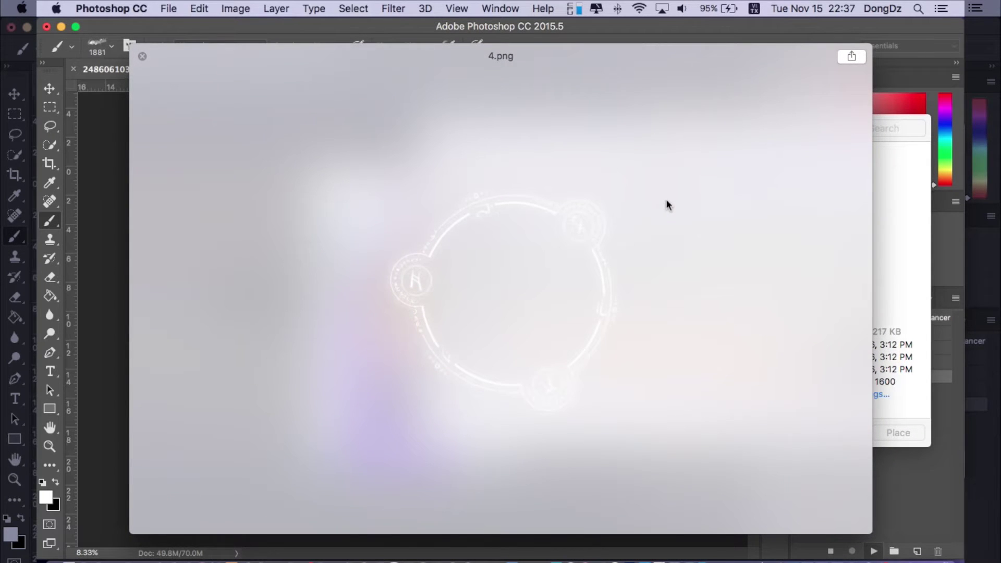
pyautogui.press('space')
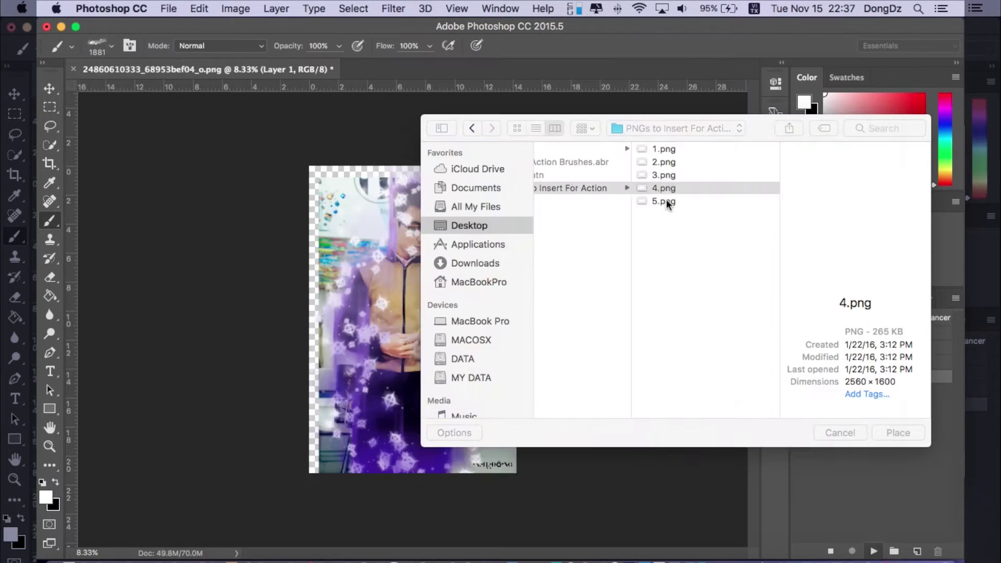
pyautogui.click(898, 433)
# Step: Scale the placed magic circle to about 72%, position it over the man's chest and hands, and commit it so the action continues
pyautogui.moveTo(421, 292)
pyautogui.mouseDown()
pyautogui.moveTo(409, 309)
pyautogui.moveTo(414, 322)
pyautogui.moveTo(415, 310)
pyautogui.mouseUp()
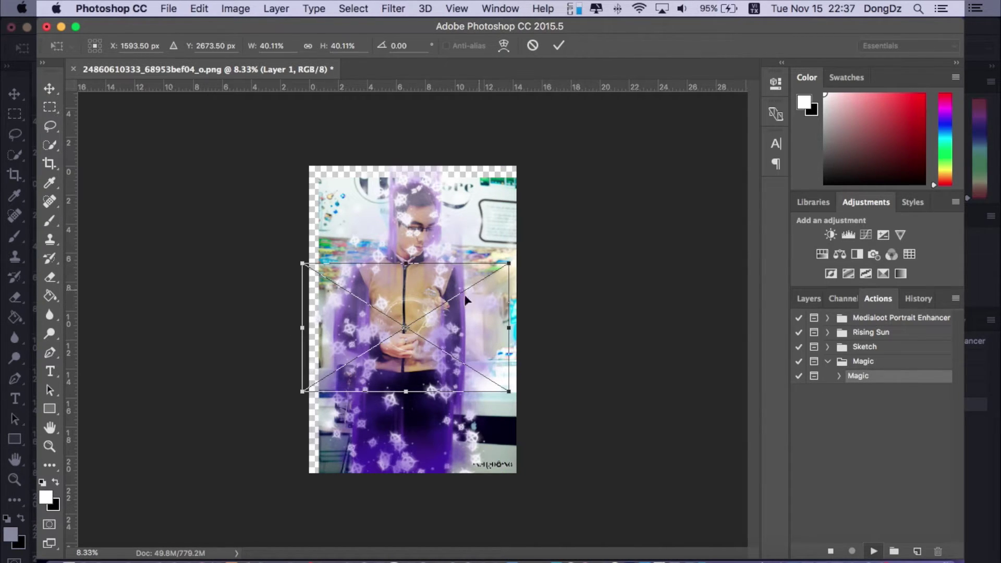
pyautogui.moveTo(510, 263); pyautogui.dragTo(623, 234)
pyautogui.moveTo(496, 245); pyautogui.dragTo(454, 278)
pyautogui.moveTo(565, 240); pyautogui.dragTo(617, 197)
pyautogui.moveTo(461, 263)
pyautogui.mouseDown()
pyautogui.moveTo(451, 283)
pyautogui.moveTo(461, 282)
pyautogui.mouseUp()
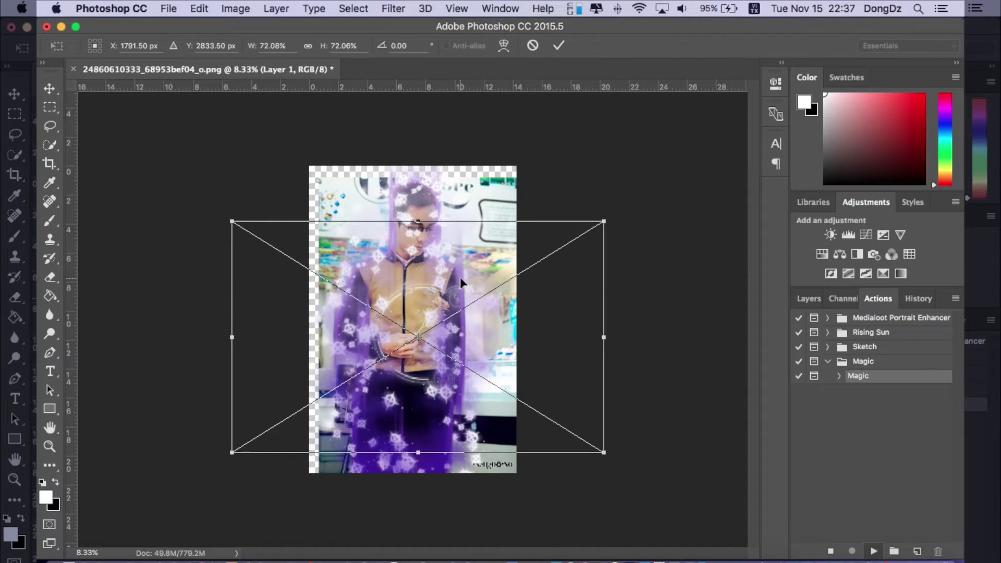
pyautogui.press('Return')
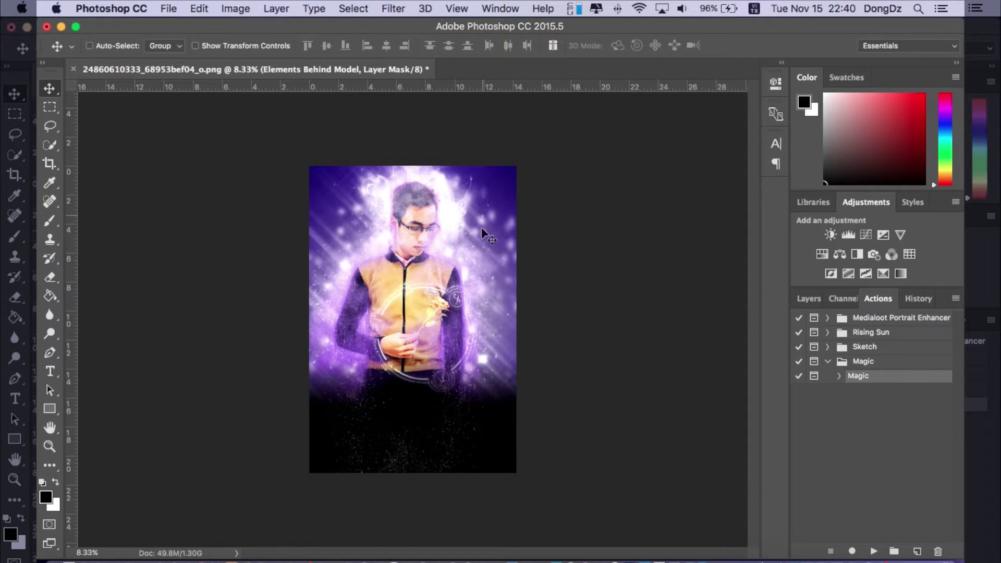
# Step: Show the layer list and collapse the Color Options, Main Adjustments, Elements in Front, Model and Elements Behind Model groups
pyautogui.click(807, 299)
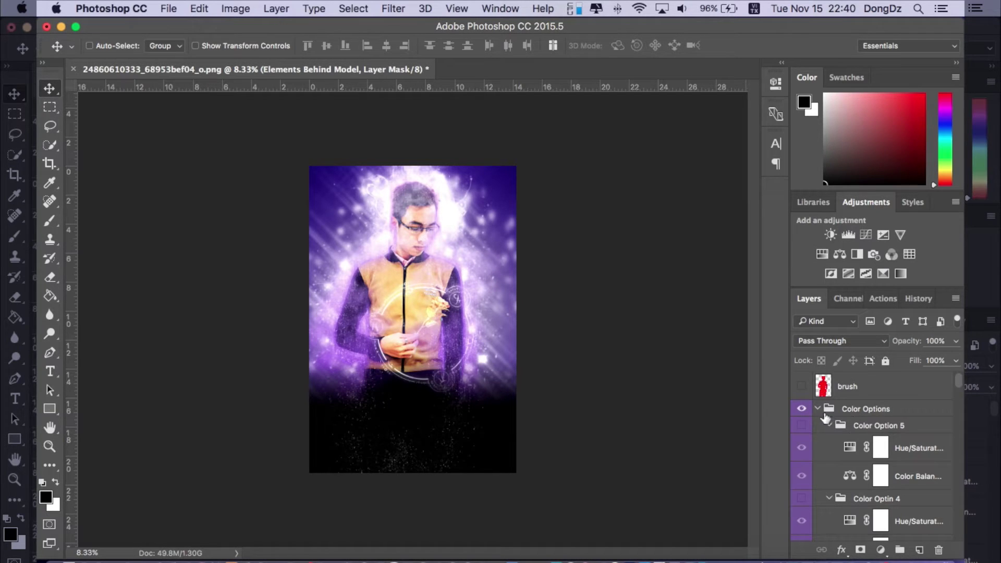
pyautogui.click(817, 409)
pyautogui.click(818, 425)
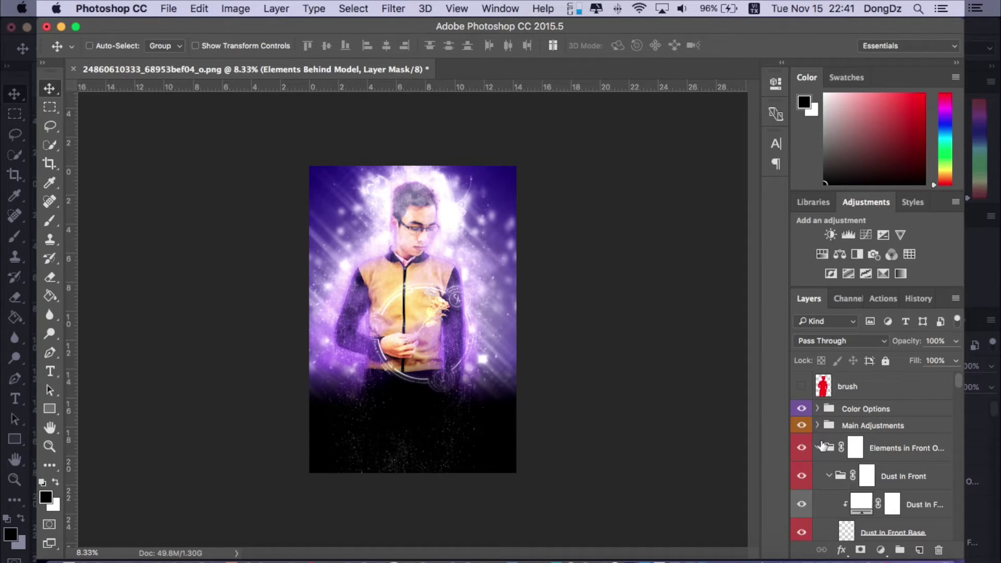
pyautogui.click(817, 448)
pyautogui.click(817, 475)
pyautogui.scroll(-1, 819, 469)
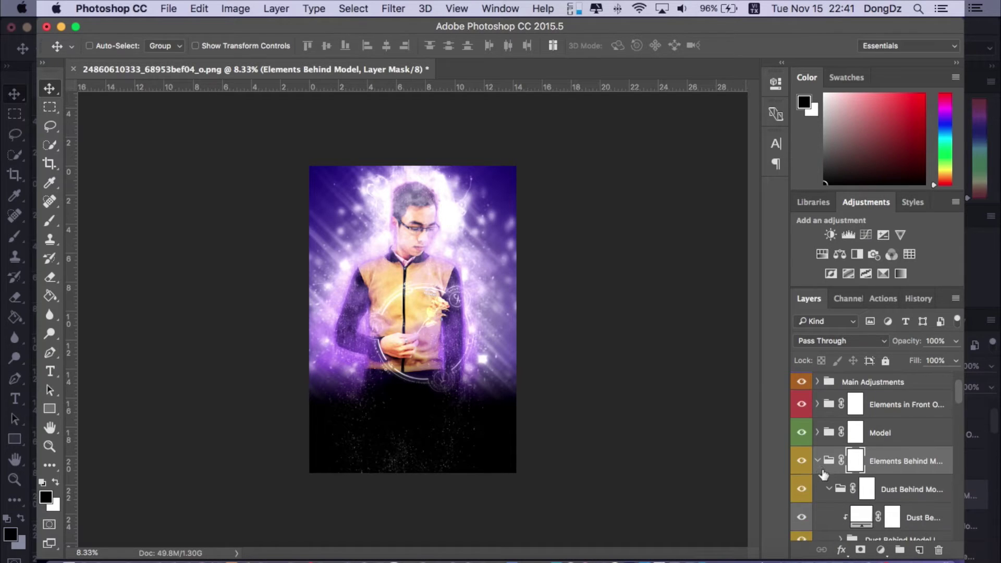
pyautogui.click(818, 469)
pyautogui.scroll(1, 829, 481)
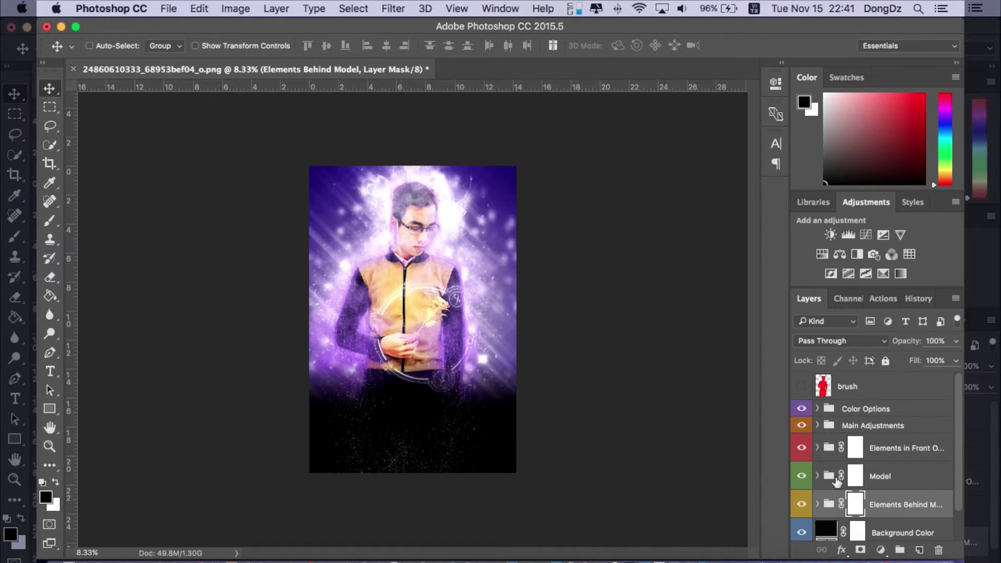
# Step: Expand the Color Options group and collapse the subgroups for color options 5, 4, 3 and 2
pyautogui.click(817, 410)
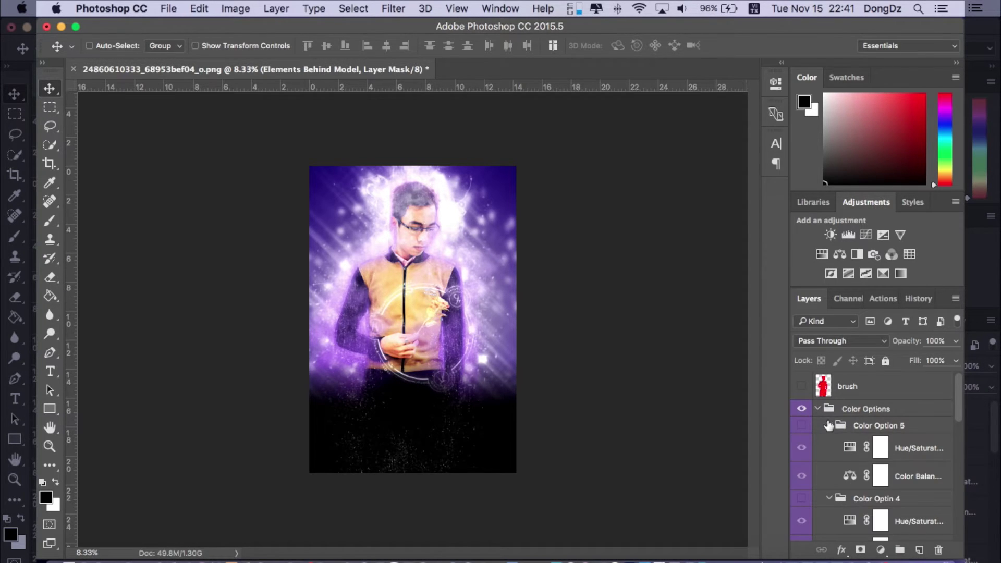
pyautogui.click(829, 426)
pyautogui.click(830, 442)
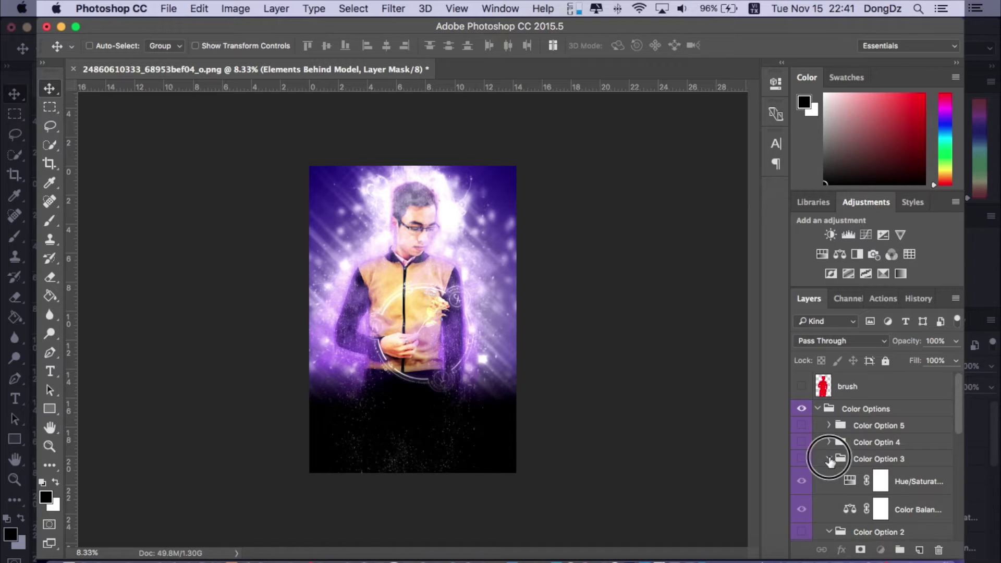
pyautogui.click(830, 460)
pyautogui.click(829, 476)
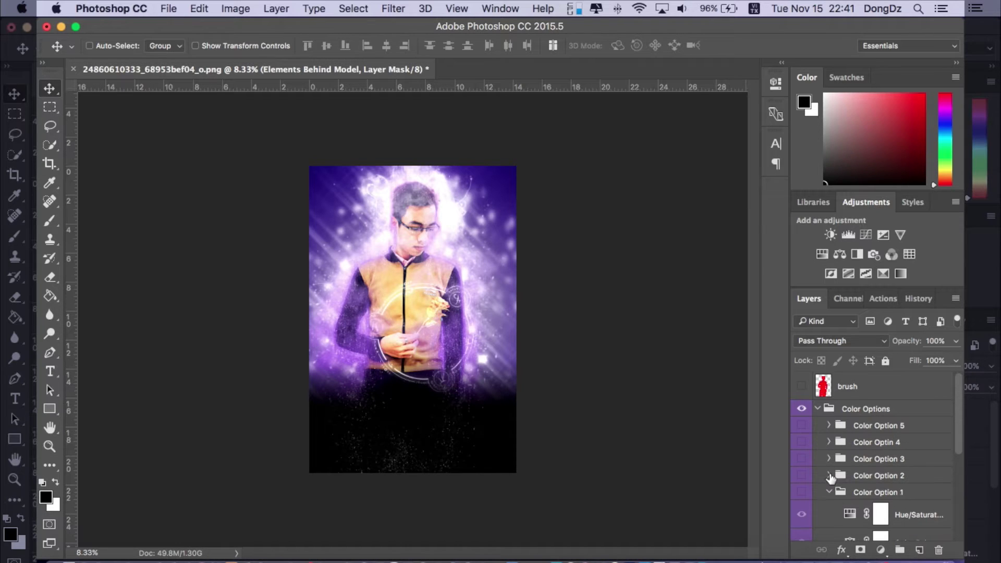
# Step: Preview color options 1 to 5 on the portrait one at a time, hiding each again, and collapse the Color Options group
pyautogui.click(802, 492)
pyautogui.click(802, 493)
pyautogui.click(802, 477)
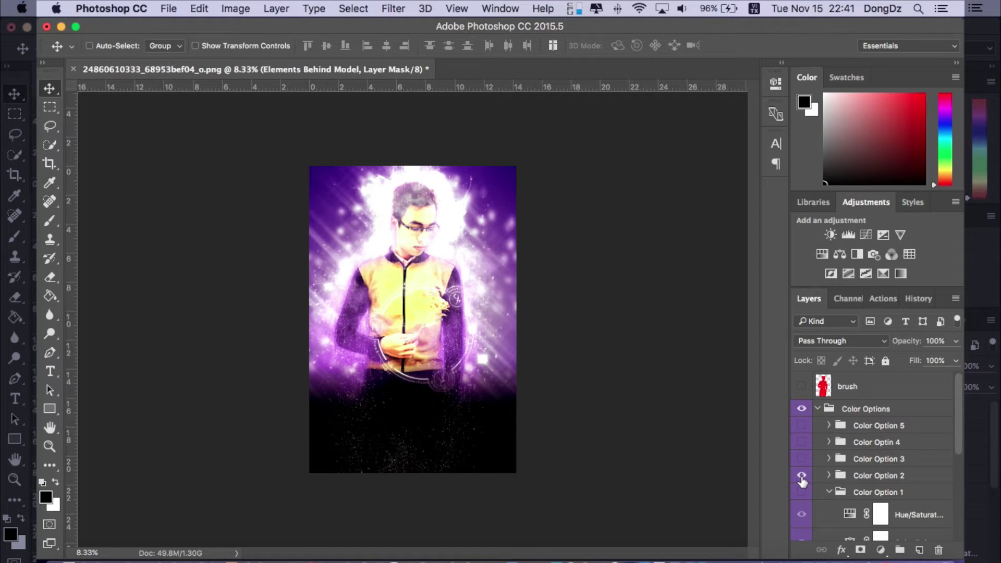
pyautogui.click(802, 461)
pyautogui.click(802, 461)
pyautogui.click(801, 442)
pyautogui.click(801, 442)
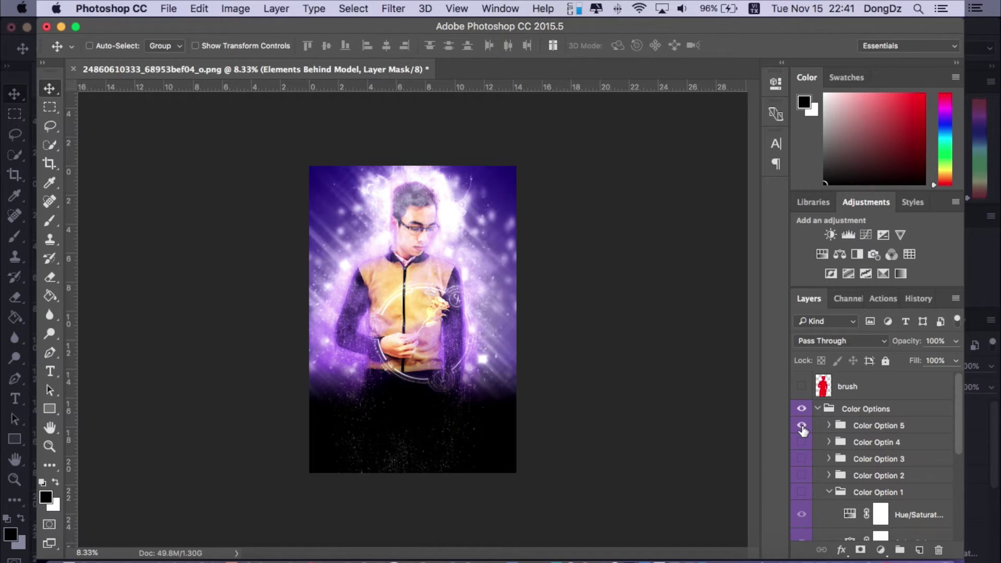
pyautogui.click(802, 425)
pyautogui.click(802, 425)
pyautogui.click(802, 492)
pyautogui.click(802, 492)
pyautogui.click(802, 492)
pyautogui.click(802, 492)
pyautogui.click(817, 409)
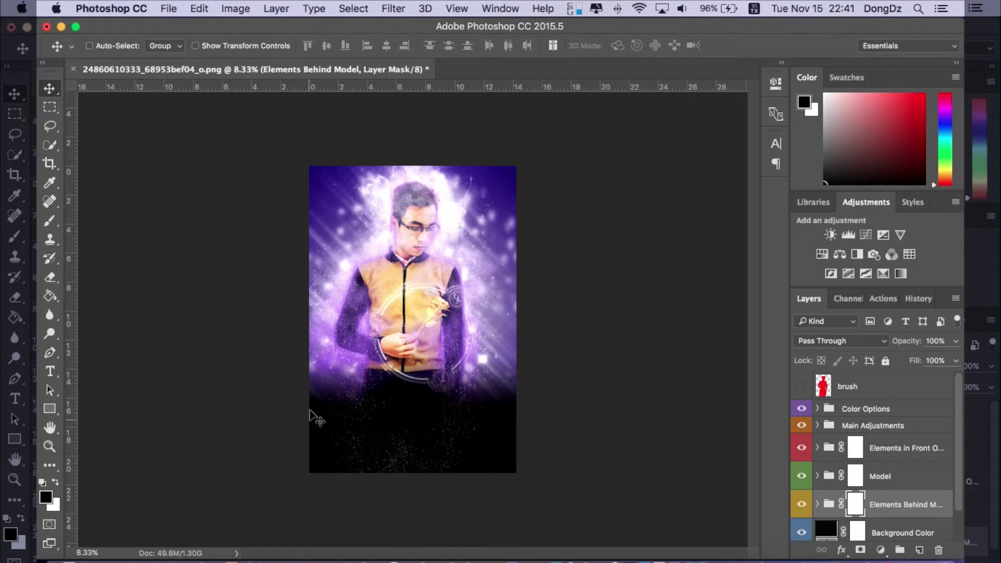
# Step: Expand the Main Adjustments group, look through its adjustment layers, and collapse the group again
pyautogui.scroll(-2, 843, 421)
pyautogui.scroll(2, 839, 443)
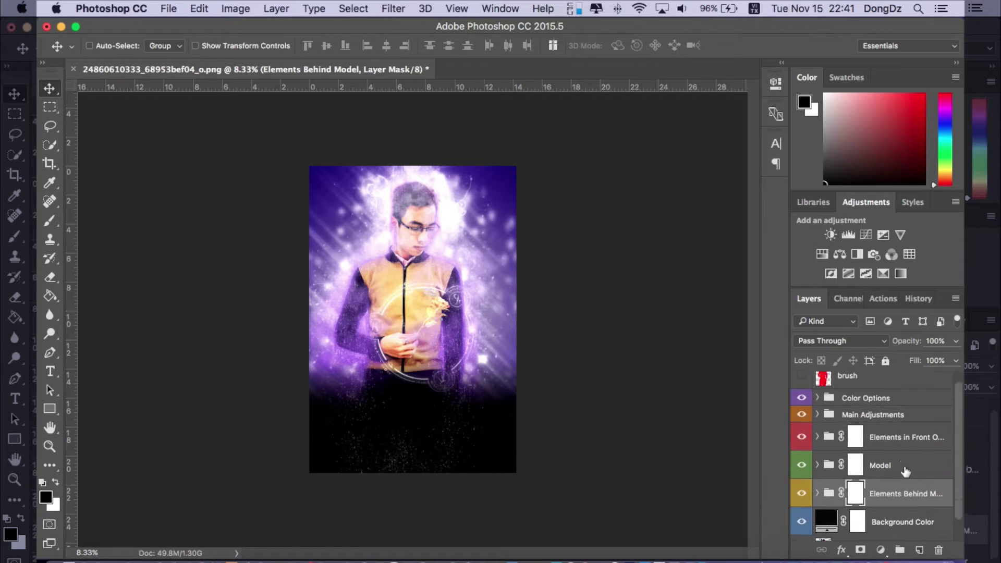
pyautogui.click(817, 426)
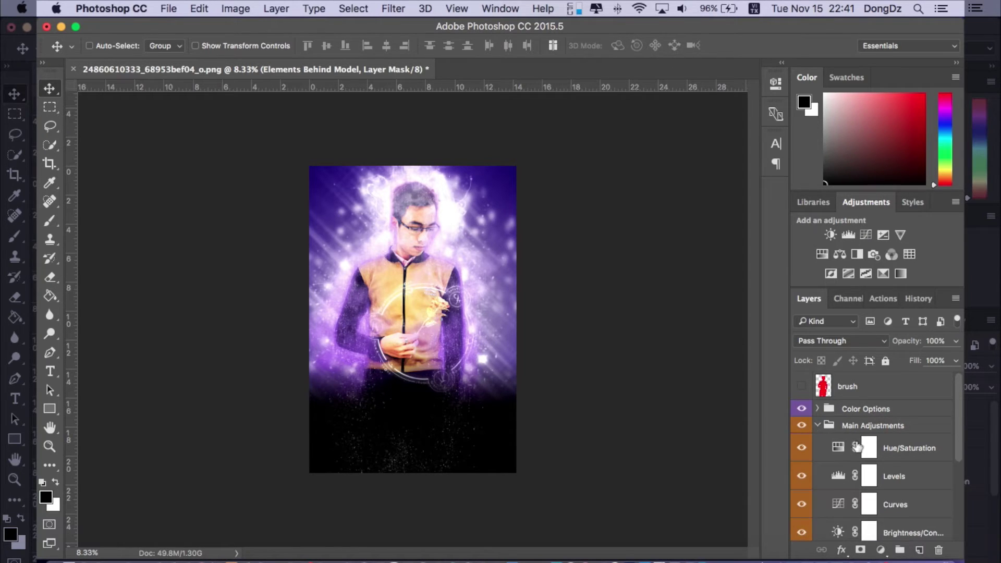
pyautogui.scroll(-3, 861, 447)
pyautogui.scroll(1, 859, 447)
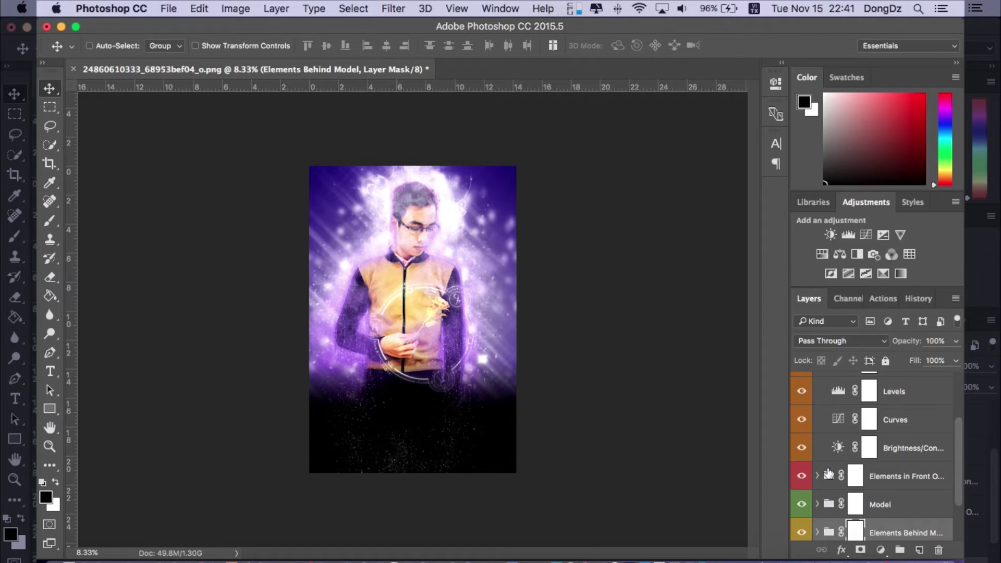
pyautogui.scroll(-2, 823, 476)
pyautogui.scroll(5, 823, 465)
pyautogui.click(818, 426)
pyautogui.scroll(-2, 823, 430)
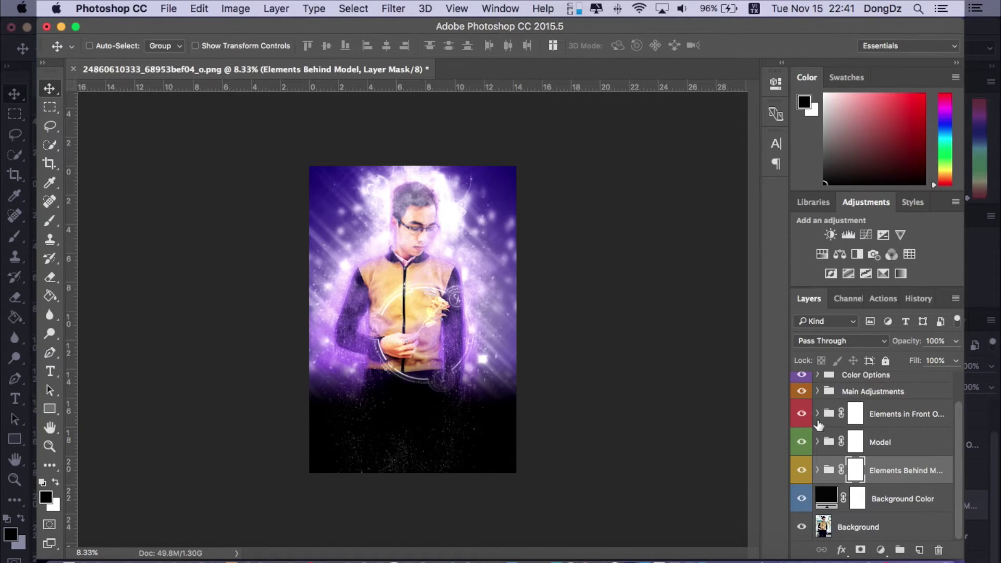
# Step: Expand the Elements in Front group, select the Overlay Vignette layer and toggle its visibility to compare the portrait with and without it
pyautogui.click(817, 414)
pyautogui.scroll(-5, 834, 438)
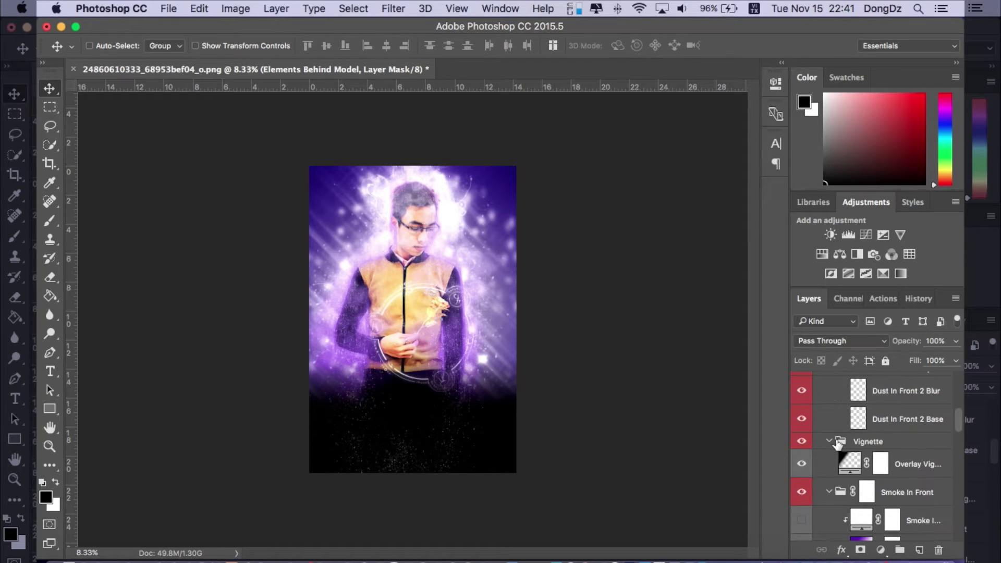
pyautogui.click(849, 466)
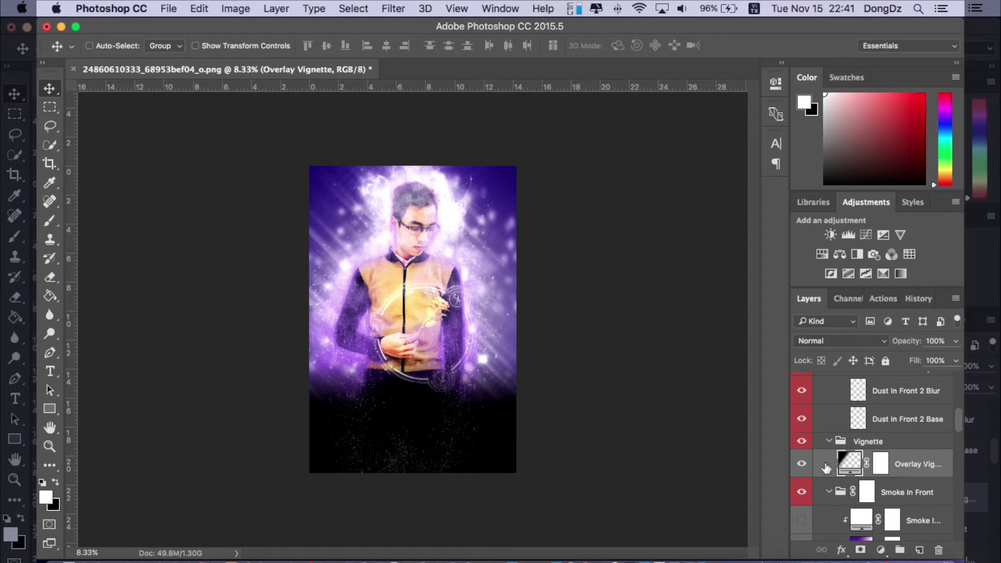
pyautogui.click(802, 465)
pyautogui.click(801, 465)
pyautogui.click(802, 466)
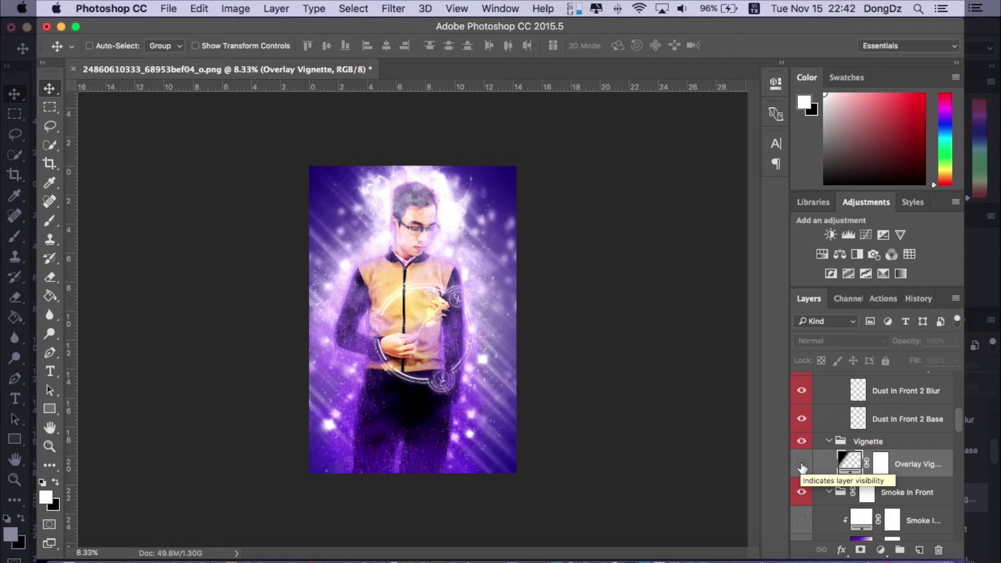
pyautogui.click(802, 465)
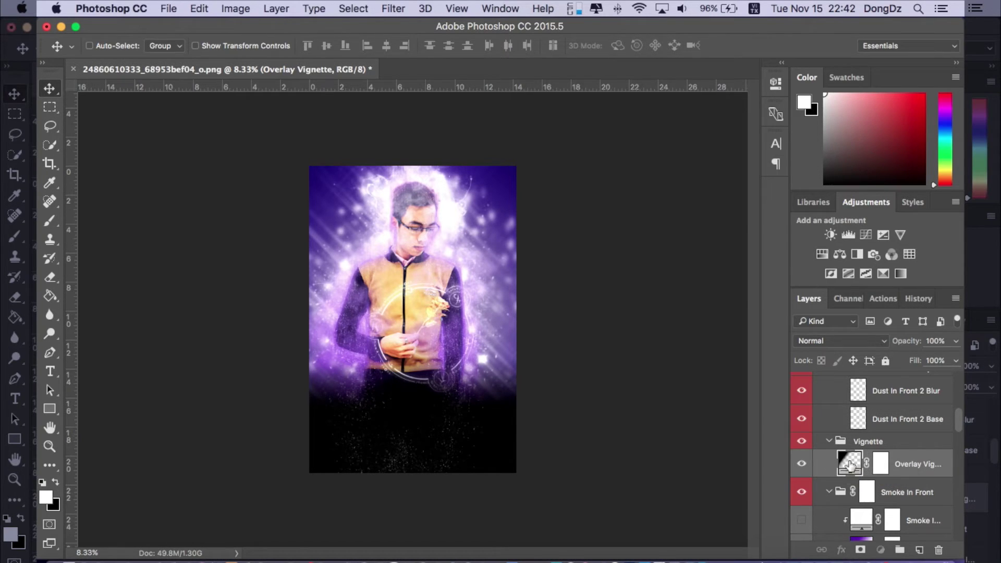
# Step: Set the Overlay Vignette gradient fill's scale to 85% and its angle to about 74°, and apply the changes
pyautogui.doubleClick(850, 464)
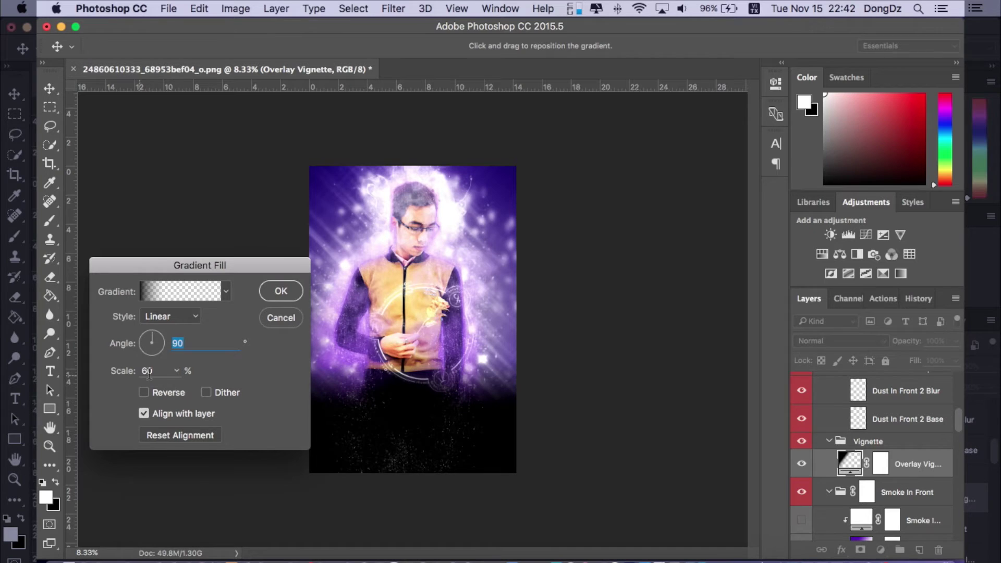
pyautogui.click(178, 370)
pyautogui.moveTo(178, 392)
pyautogui.mouseDown()
pyautogui.moveTo(189, 387)
pyautogui.moveTo(175, 386)
pyautogui.mouseUp()
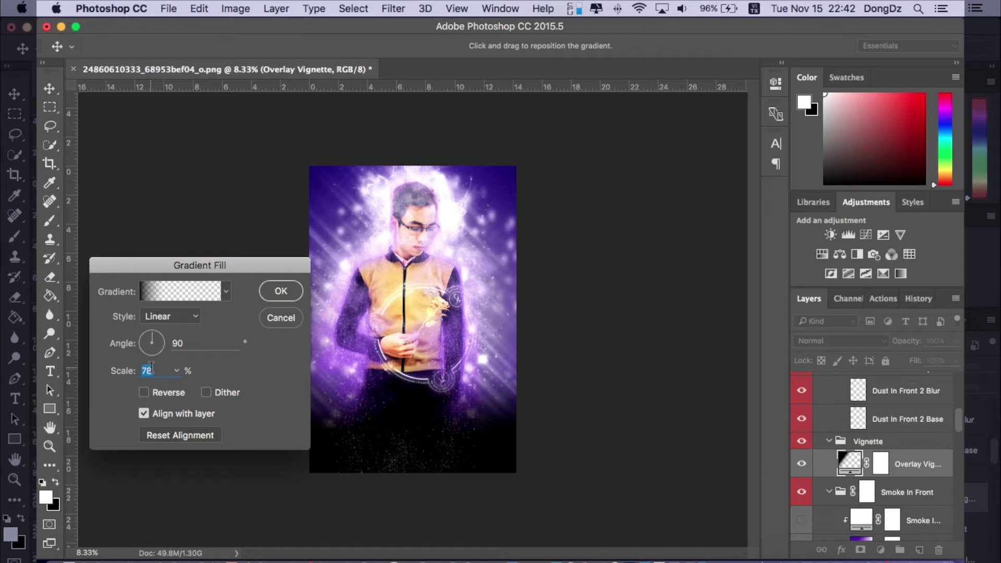
pyautogui.write('85')
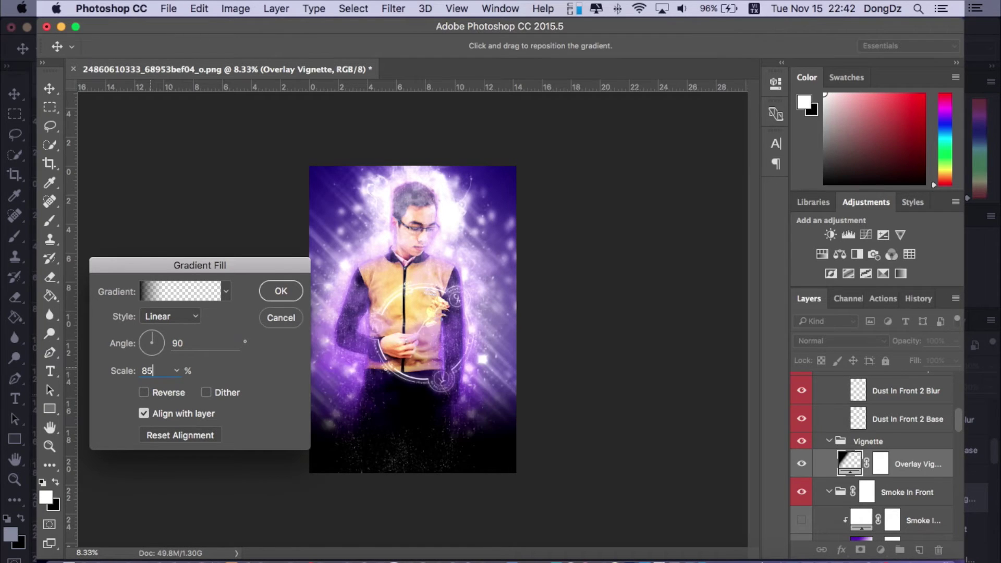
pyautogui.click(150, 339)
pyautogui.moveTo(150, 338); pyautogui.dragTo(156, 336)
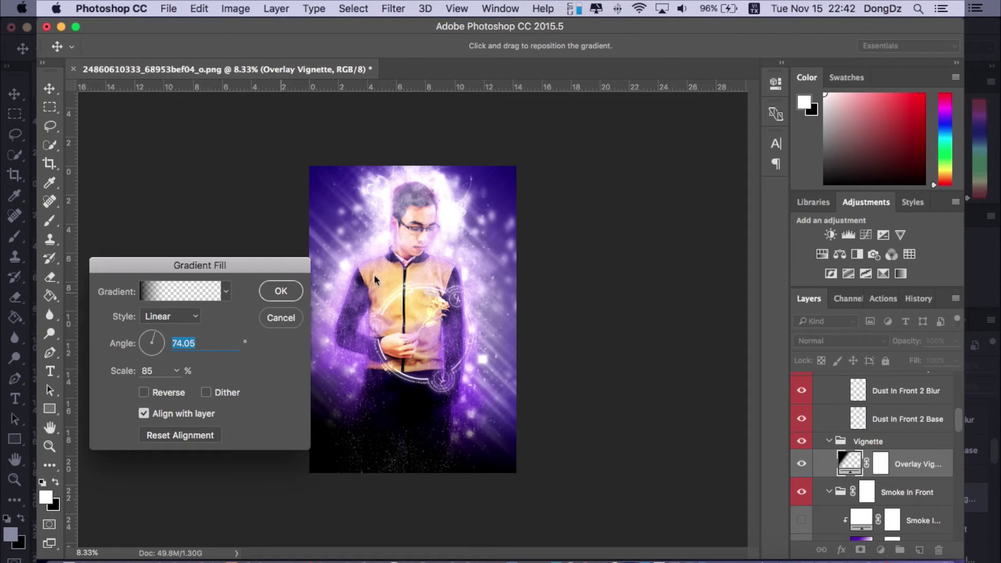
pyautogui.press('Return')
# Step: Collapse the Vignette group, and collapse and reopen the Smoke In Front group
pyautogui.click(829, 441)
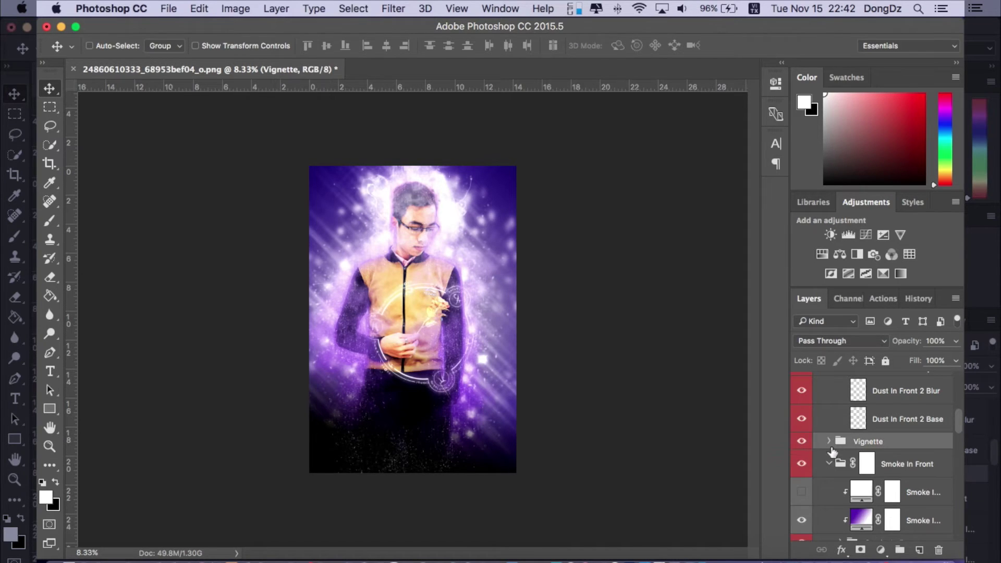
pyautogui.click(829, 464)
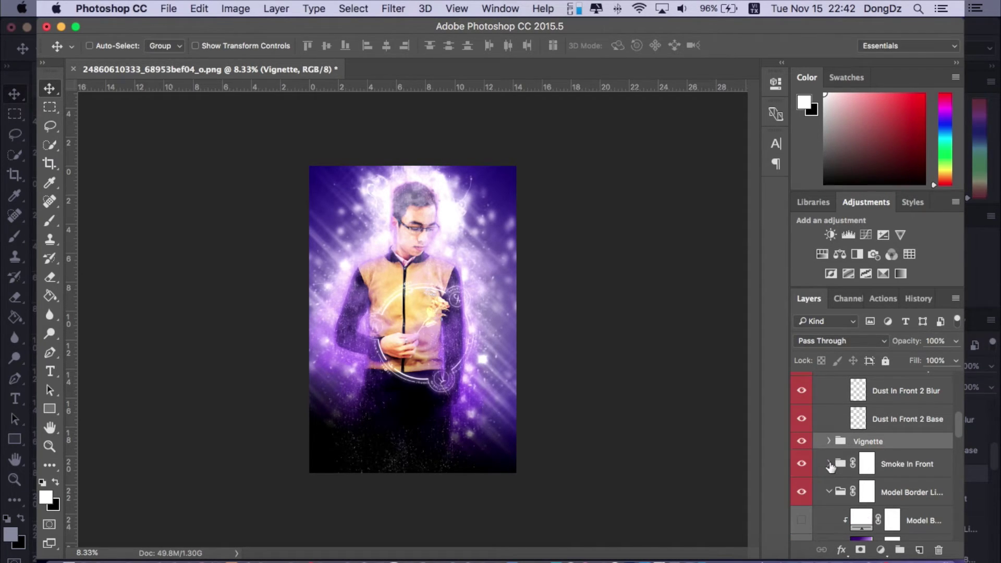
pyautogui.click(829, 463)
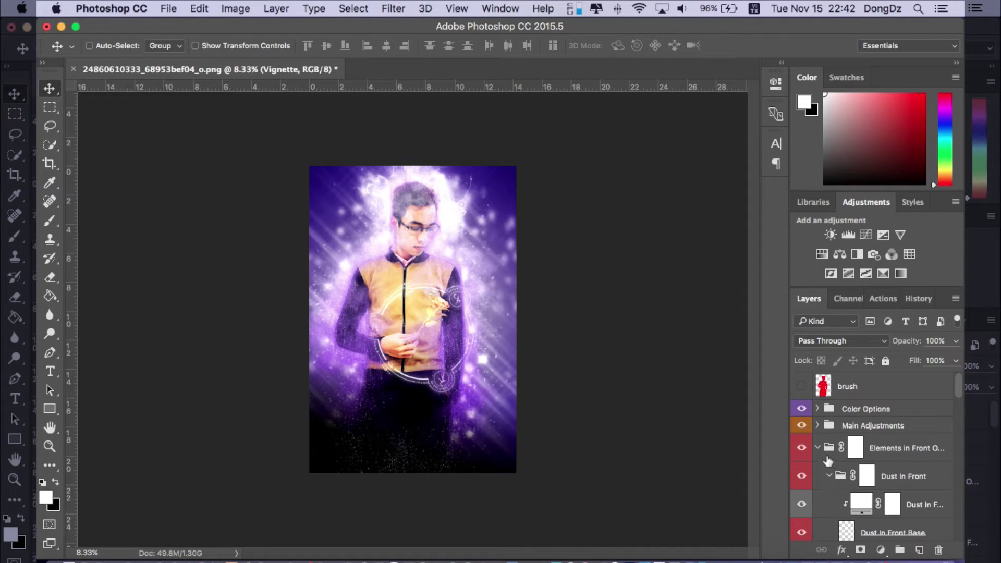
# Step: Expand the Main Adjustments group and go through its Hue/Saturation, Levels, Curves and Brightness/Contrast layers
pyautogui.click(818, 426)
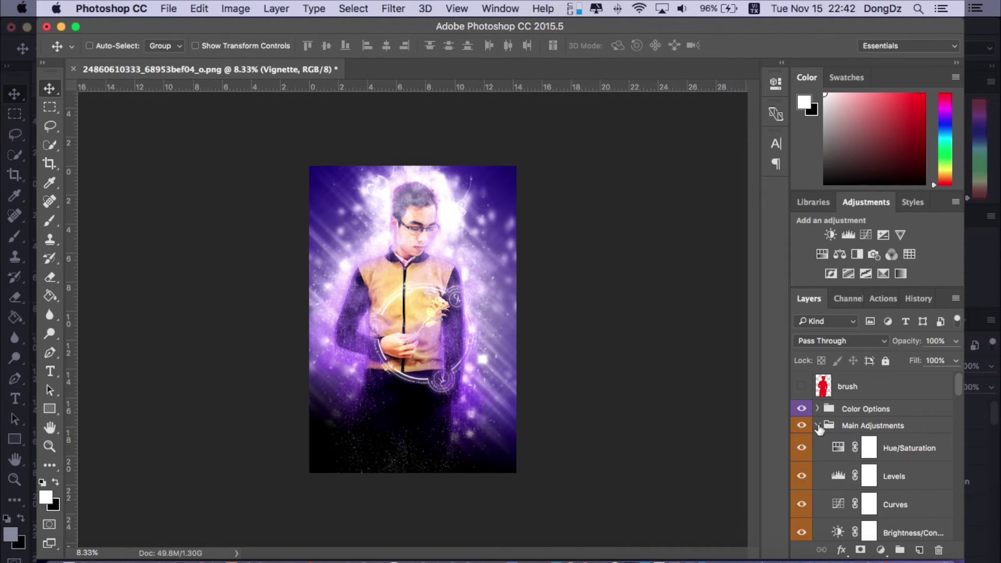
pyautogui.scroll(-1, 930, 459)
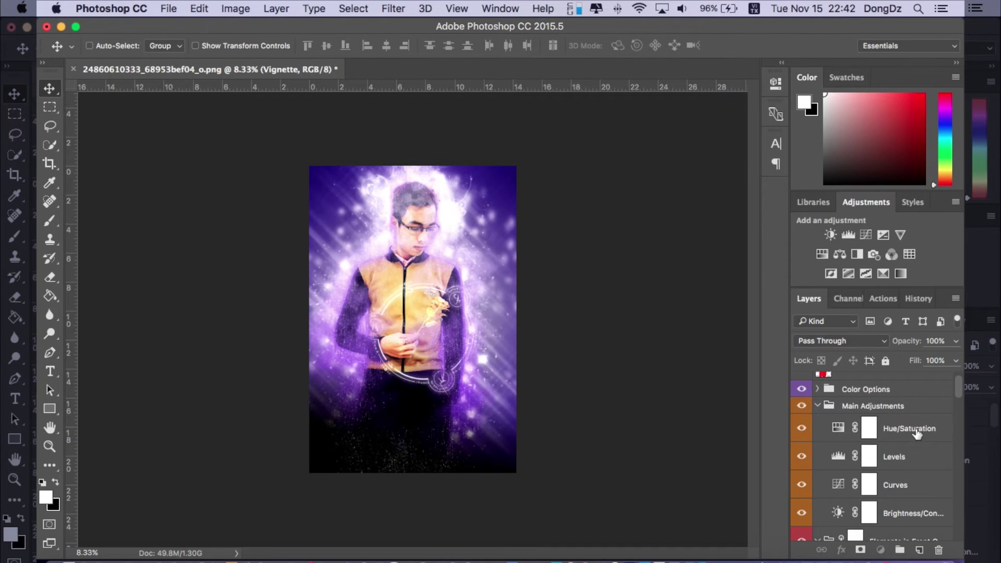
pyautogui.click(917, 433)
pyautogui.scroll(-2, 921, 449)
pyautogui.click(907, 478)
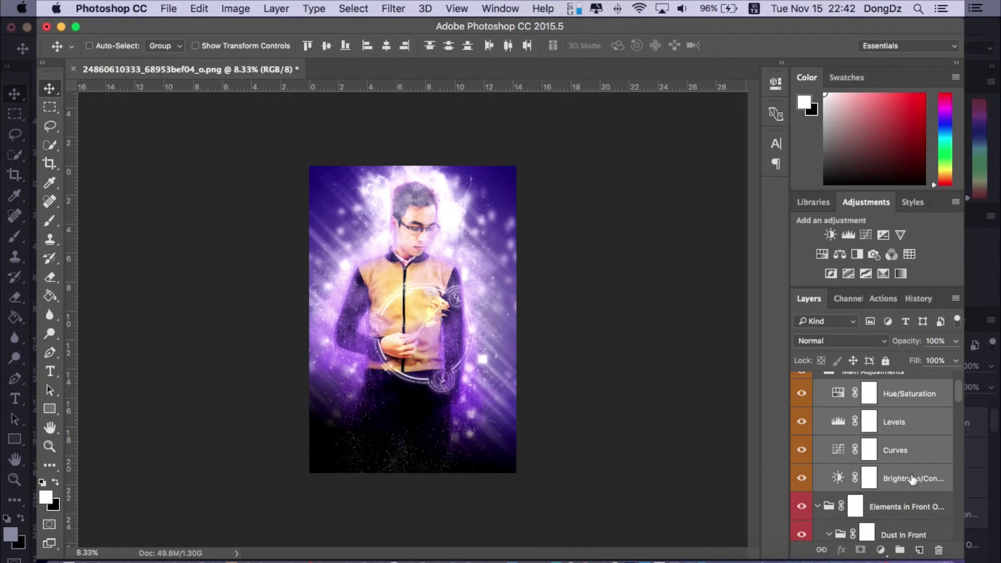
pyautogui.click(911, 425)
pyautogui.click(905, 451)
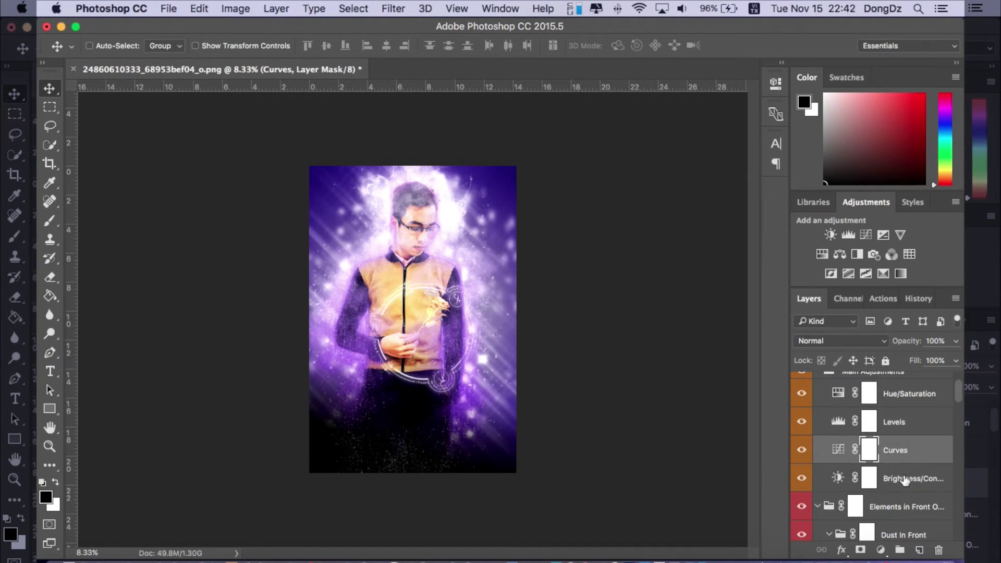
pyautogui.click(905, 477)
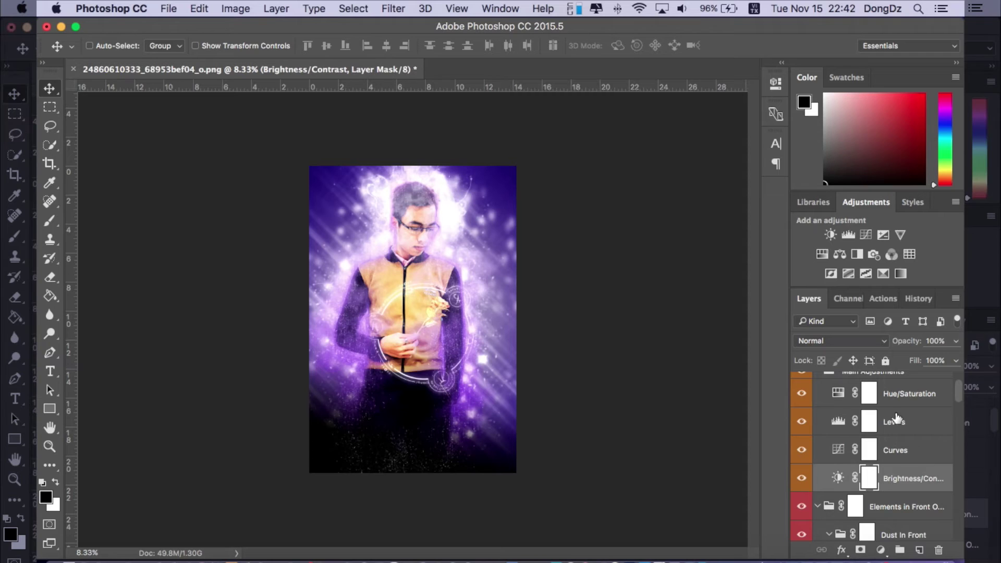
# Step: Set the brightness of the Brightness/Contrast adjustment layer to -1 and close its properties
pyautogui.doubleClick(838, 478)
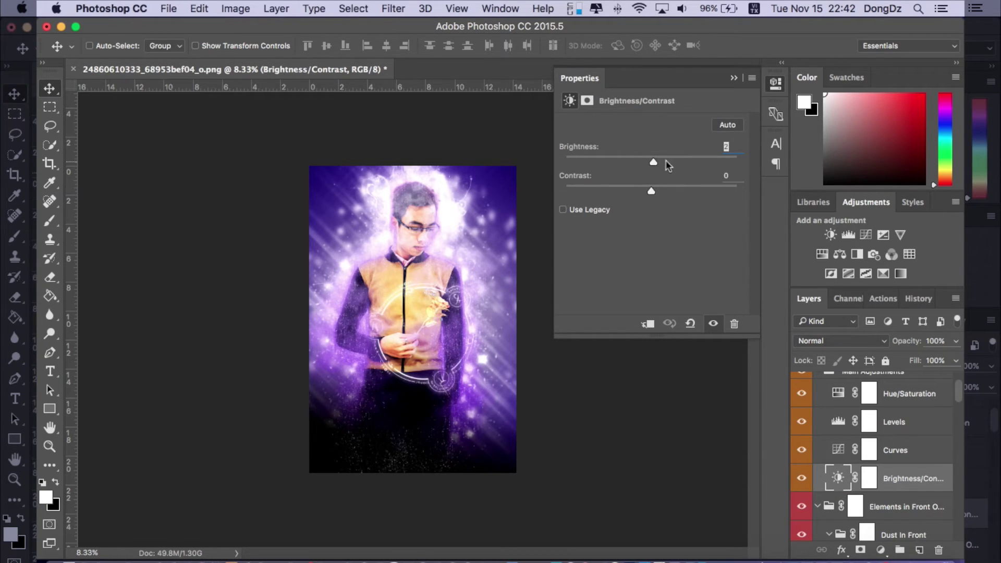
pyautogui.moveTo(665, 159)
pyautogui.mouseDown()
pyautogui.moveTo(682, 161)
pyautogui.moveTo(644, 166)
pyautogui.moveTo(651, 159)
pyautogui.mouseUp()
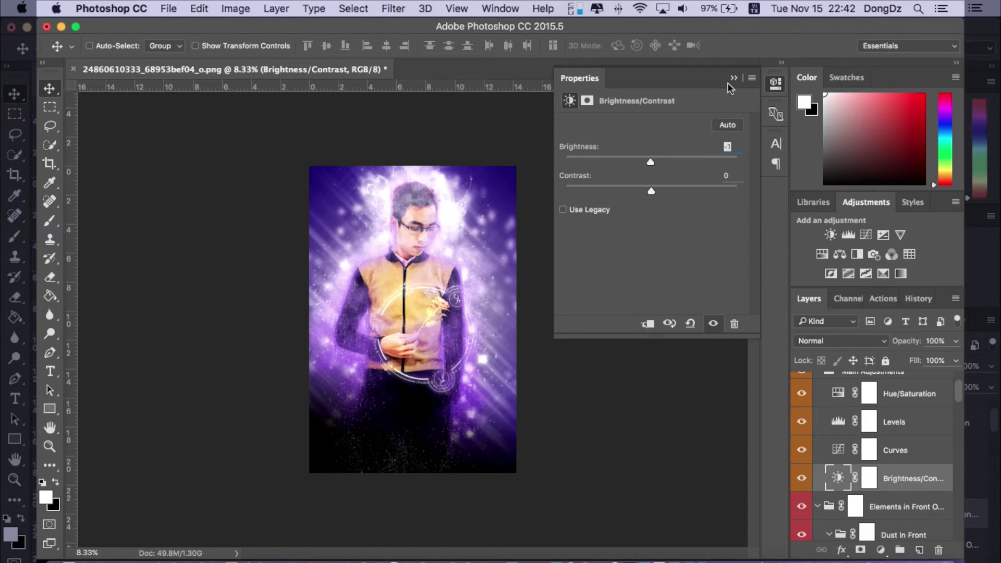
pyautogui.click(731, 79)
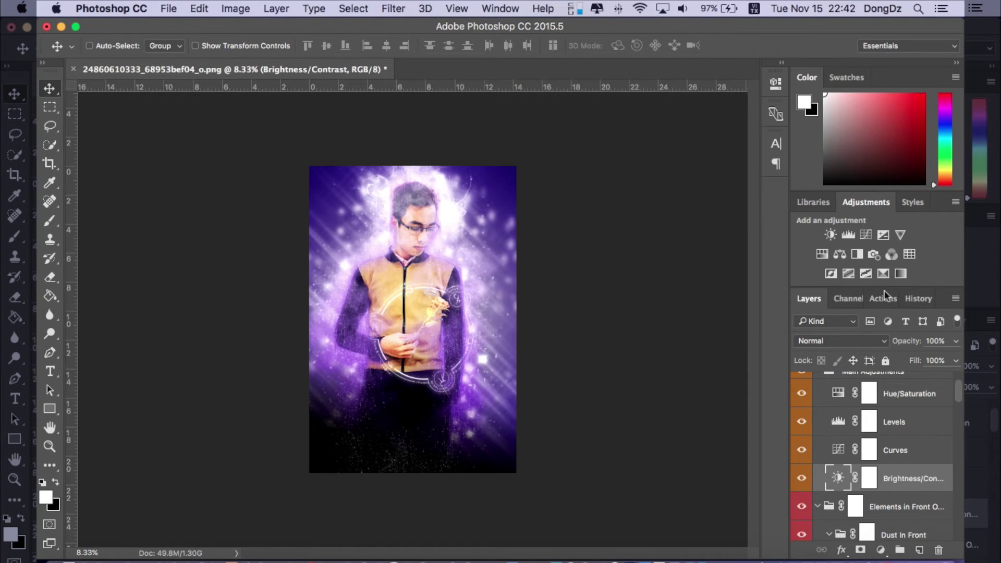
# Step: Select the Curves, Levels and Hue/Saturation adjustment layers in turn and collapse the Main Adjustments group
pyautogui.click(839, 443)
pyautogui.click(838, 421)
pyautogui.click(838, 396)
pyautogui.scroll(2, 839, 398)
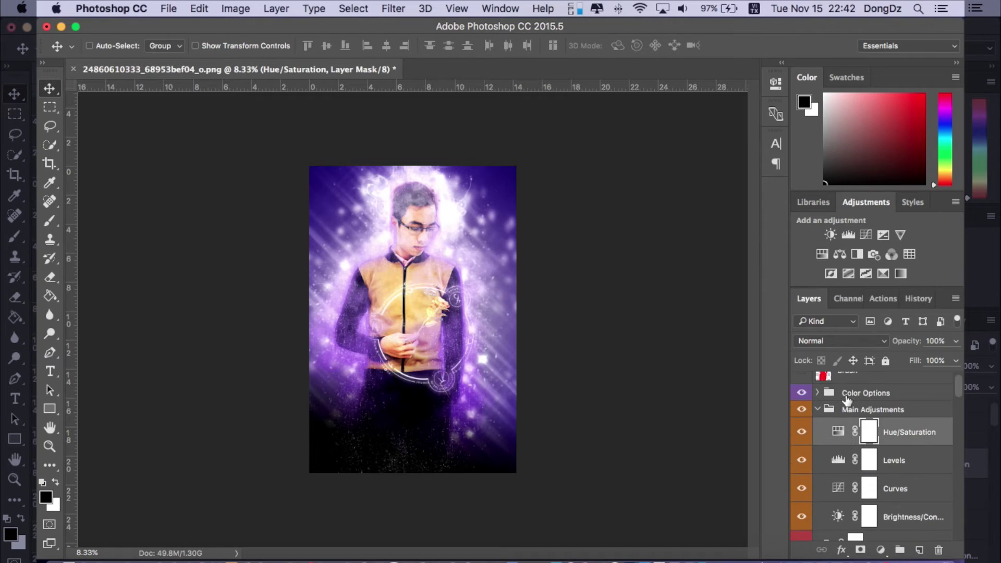
pyautogui.click(818, 409)
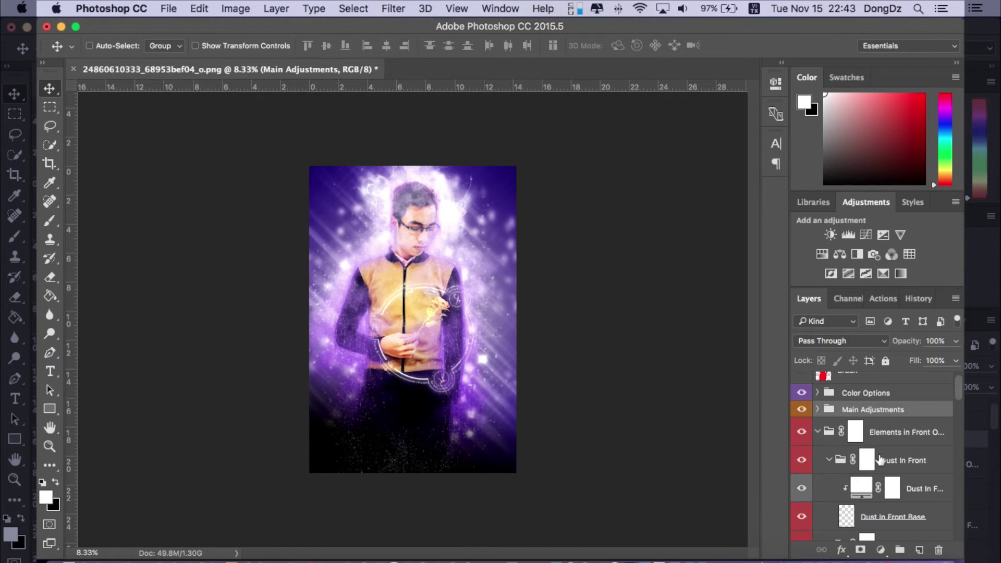
# Step: Toggle the white color fill layer in the Smoke In Front group to compare the smoke's color, leaving the layer hidden
pyautogui.scroll(-1, 879, 462)
pyautogui.scroll(-3, 880, 461)
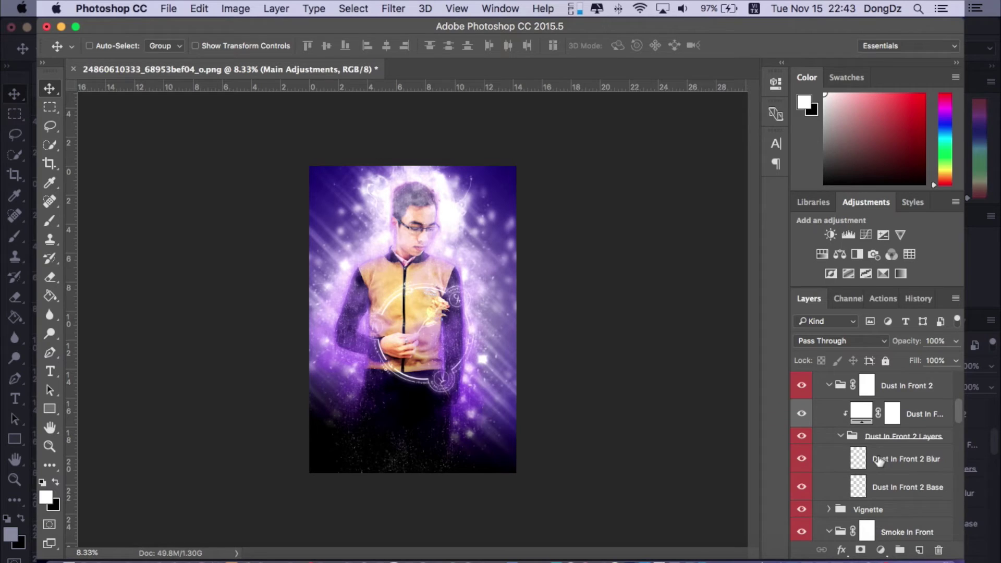
pyautogui.scroll(-5, 832, 463)
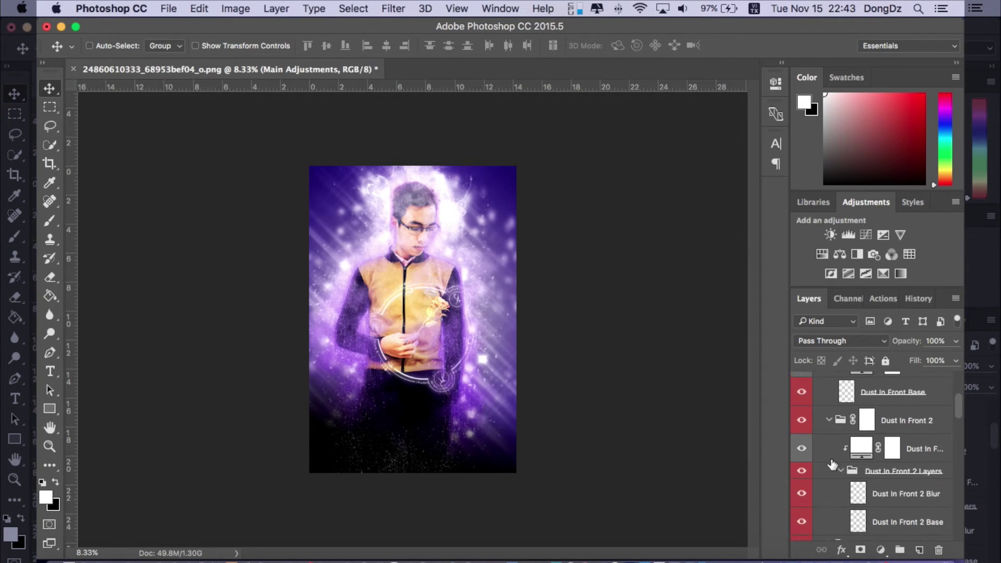
pyautogui.click(802, 458)
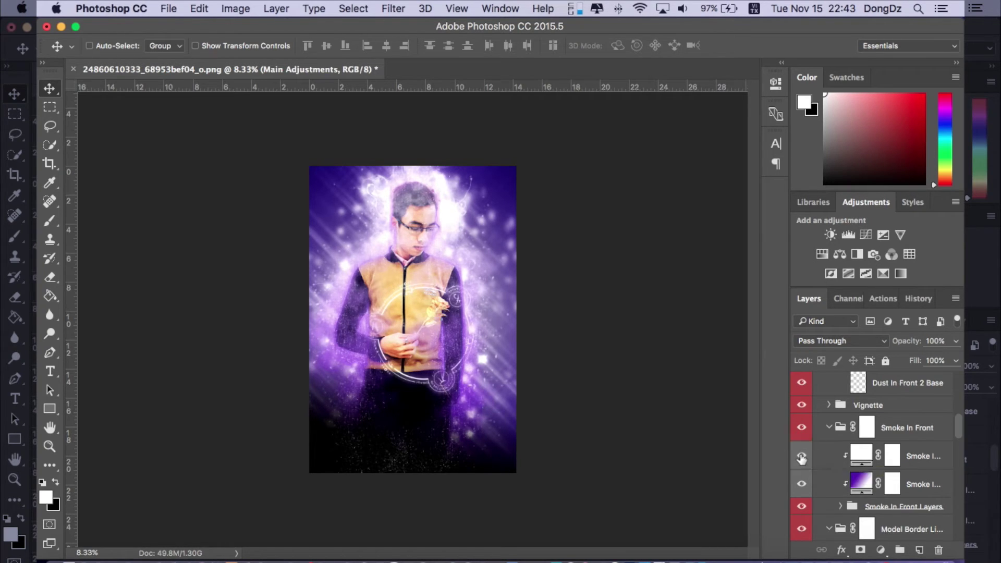
pyautogui.click(801, 458)
pyautogui.click(801, 458)
pyautogui.click(801, 458)
pyautogui.click(802, 458)
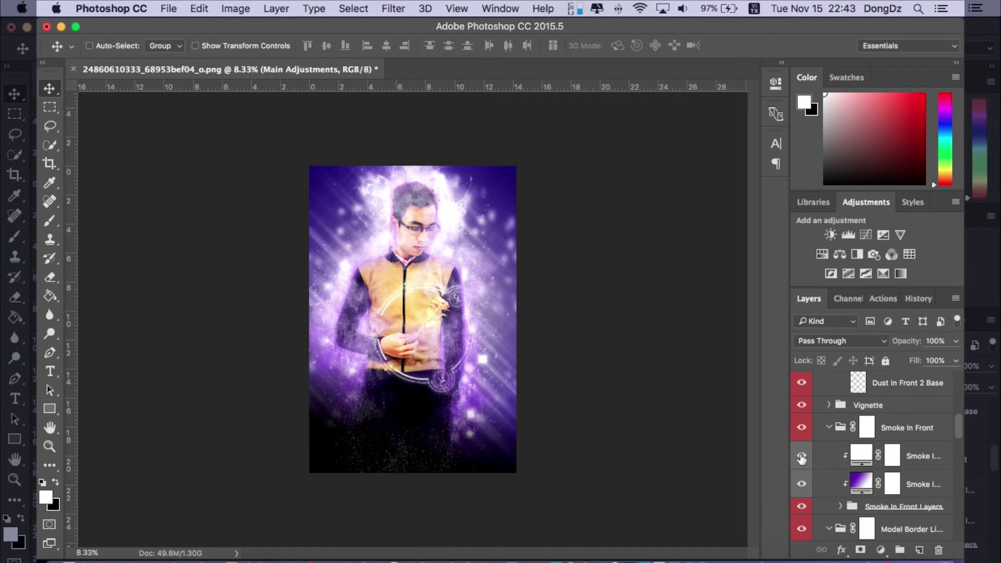
pyautogui.click(801, 458)
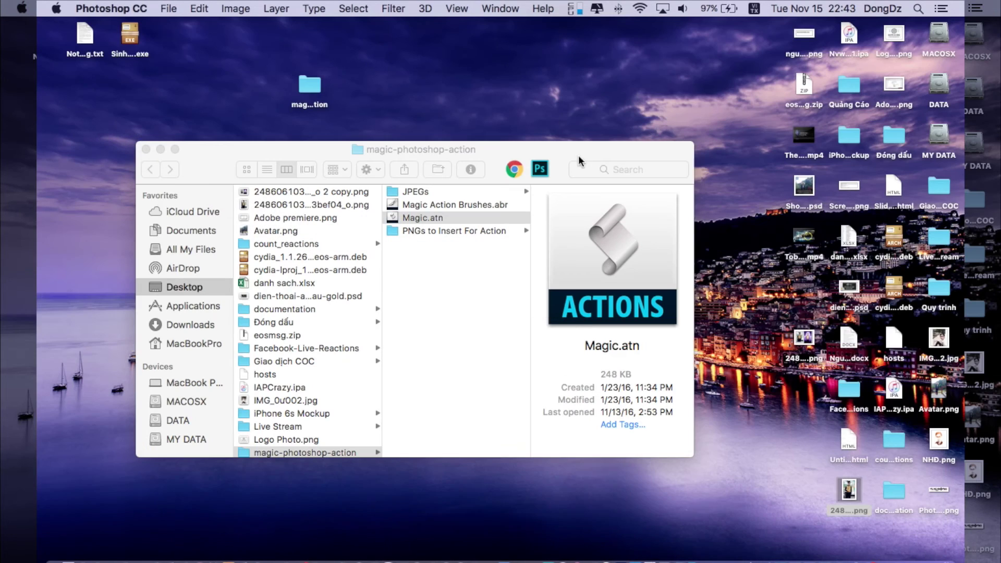
# Step: Switch to Finder, examine the Magic Action Brushes.abr and Magic.atn files in the magic-photoshop-action folder, and return to Photoshop
pyautogui.click(476, 260)
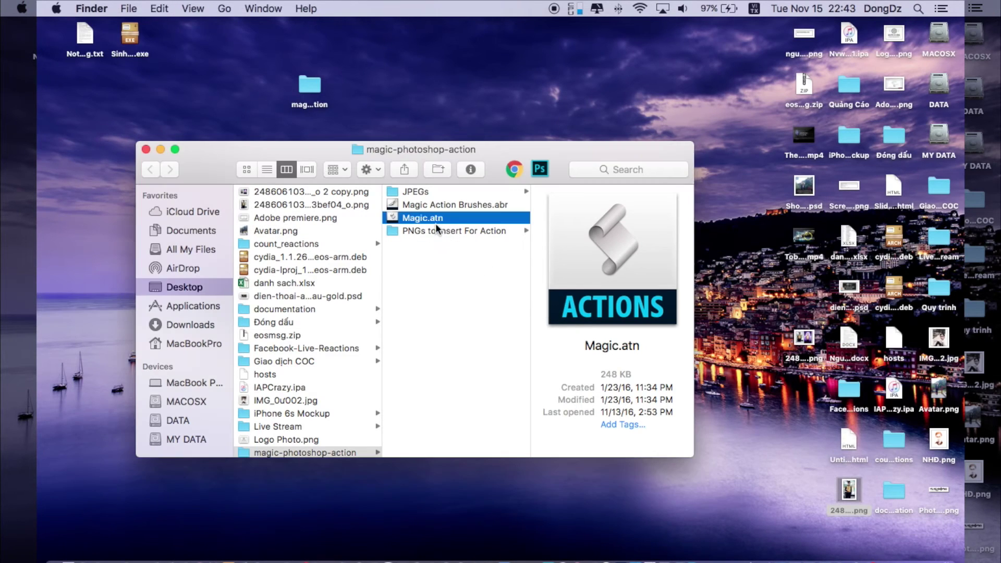
pyautogui.click(434, 229)
pyautogui.click(422, 218)
pyautogui.click(426, 206)
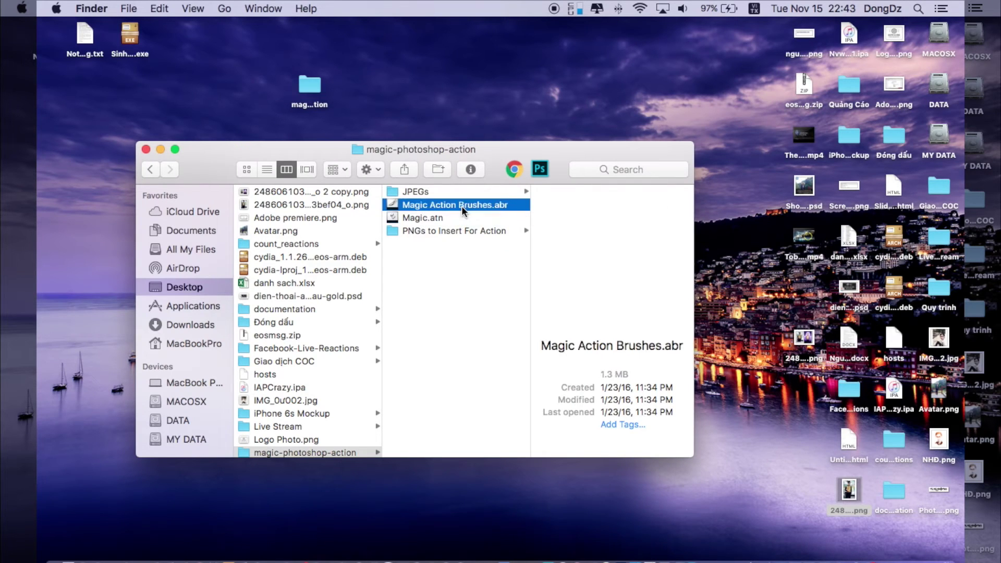
pyautogui.click(427, 213)
pyautogui.click(427, 206)
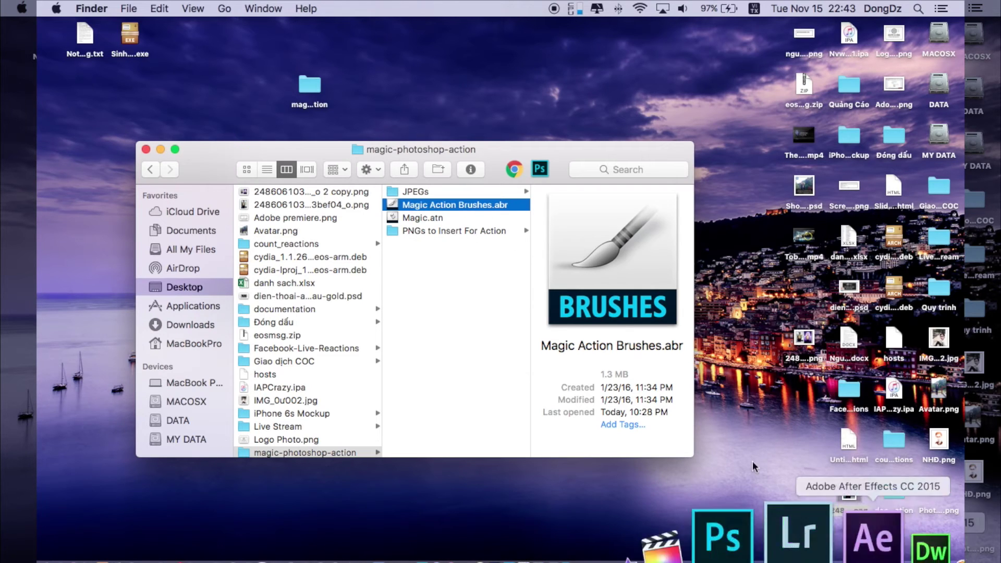
pyautogui.click(427, 217)
pyautogui.click(427, 208)
pyautogui.click(427, 218)
pyautogui.click(427, 205)
pyautogui.click(431, 219)
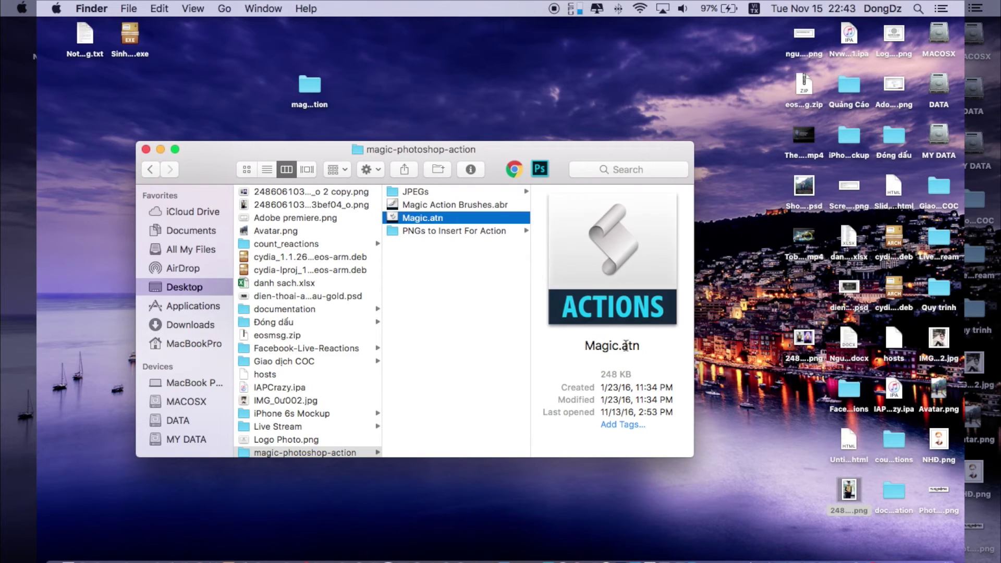
pyautogui.click(929, 543)
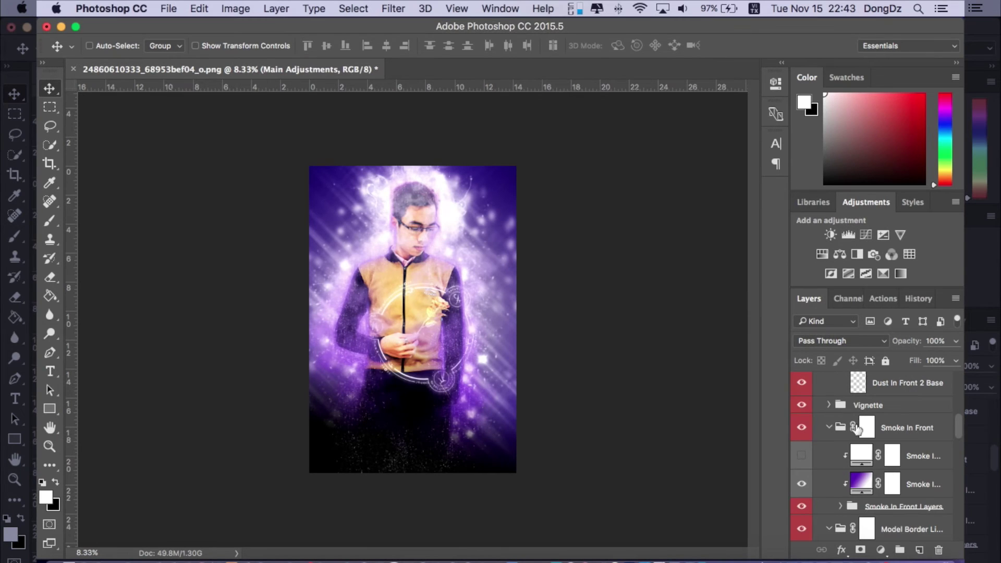
# Step: Show the white color fill layer in the Smoke In Front group and hide the white fill in the Model Border Light group
pyautogui.click(801, 459)
pyautogui.scroll(-5, 866, 462)
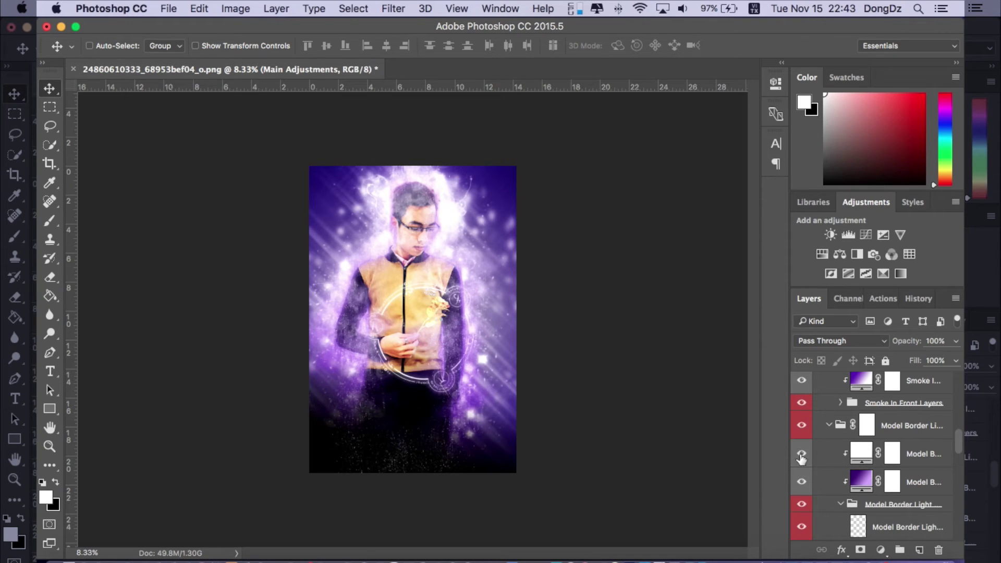
pyautogui.click(802, 455)
pyautogui.click(802, 454)
pyautogui.click(801, 454)
pyautogui.click(803, 455)
pyautogui.scroll(-5, 827, 457)
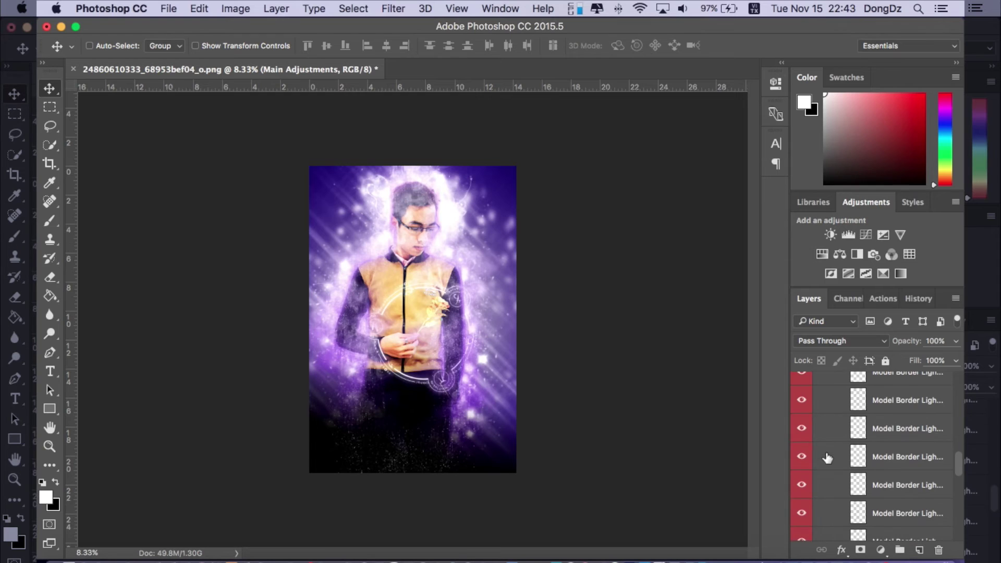
# Step: Toggle one Model Border Light layer and the white Mist Around Model color fill to compare their effect, leaving the mist fill hidden
pyautogui.click(801, 461)
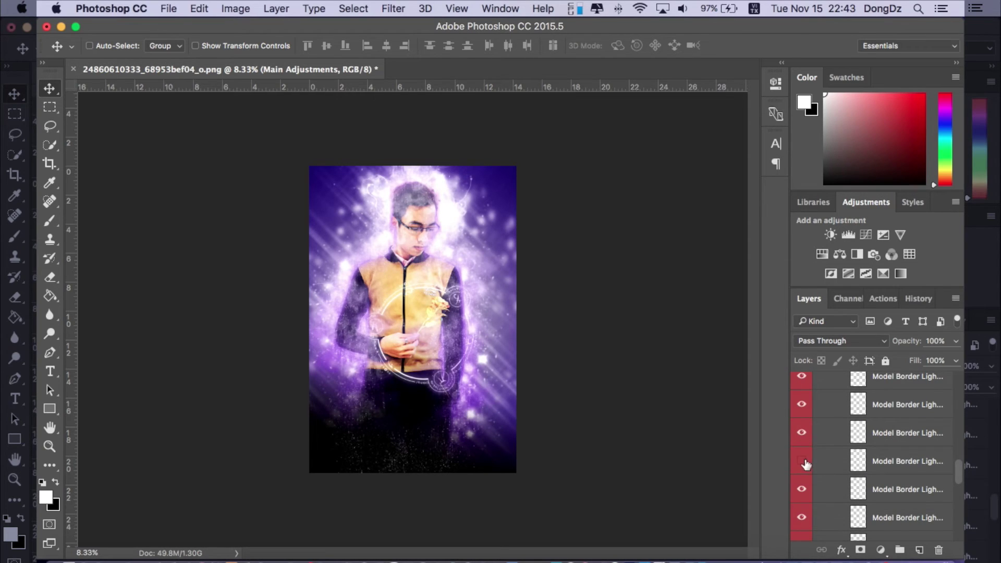
pyautogui.scroll(-4, 805, 463)
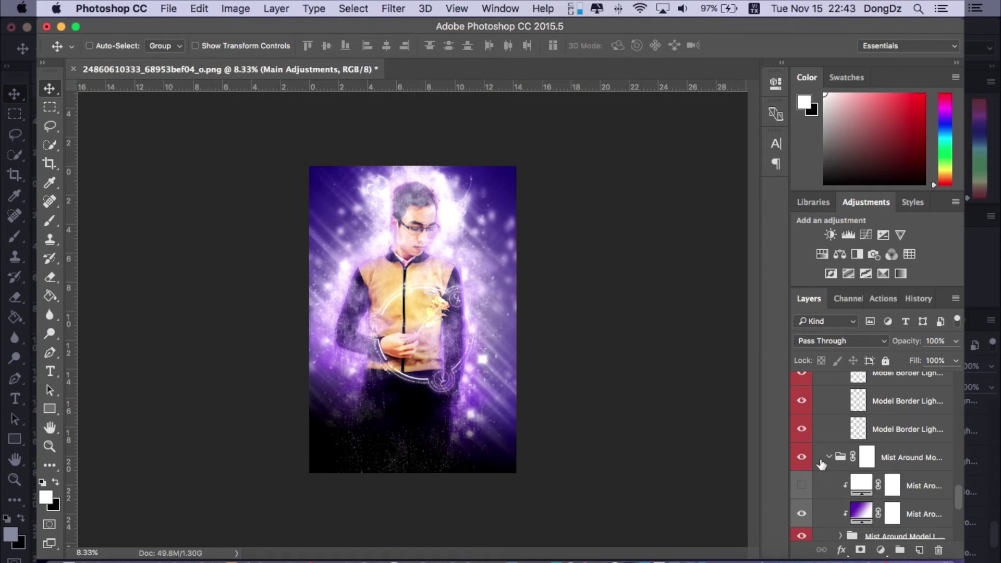
pyautogui.click(802, 486)
pyautogui.click(802, 485)
pyautogui.scroll(-3, 811, 485)
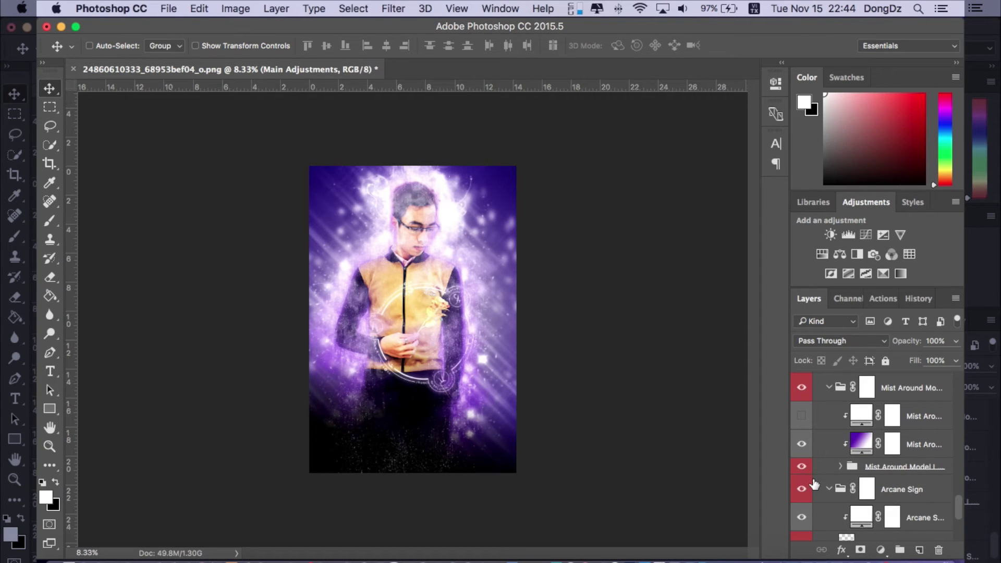
# Step: Select the Arcane Sign group's mask, look through the remaining layers, and collapse the Elements in Front Of Model group
pyautogui.click(827, 491)
pyautogui.scroll(-5, 826, 491)
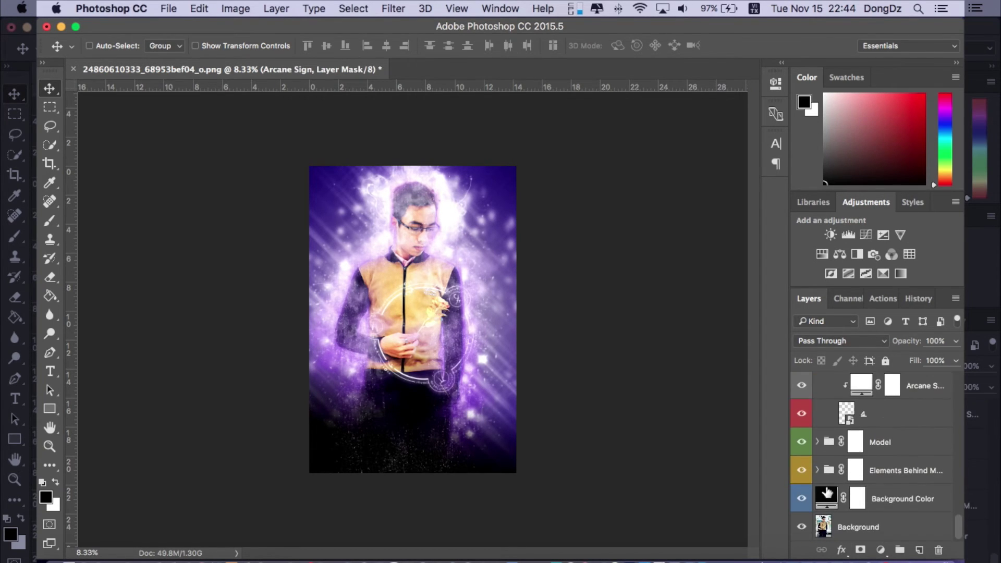
pyautogui.scroll(10, 827, 491)
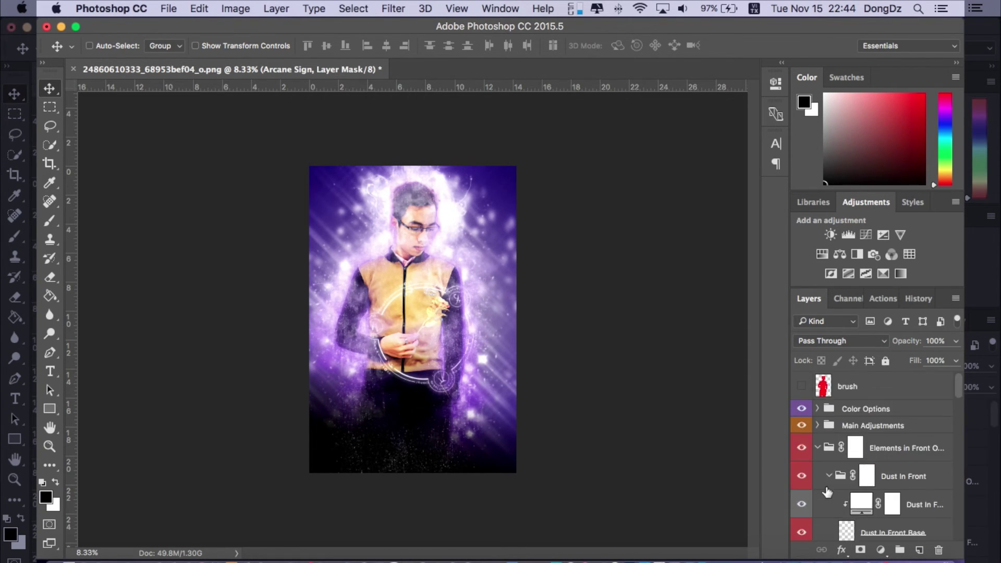
pyautogui.click(818, 449)
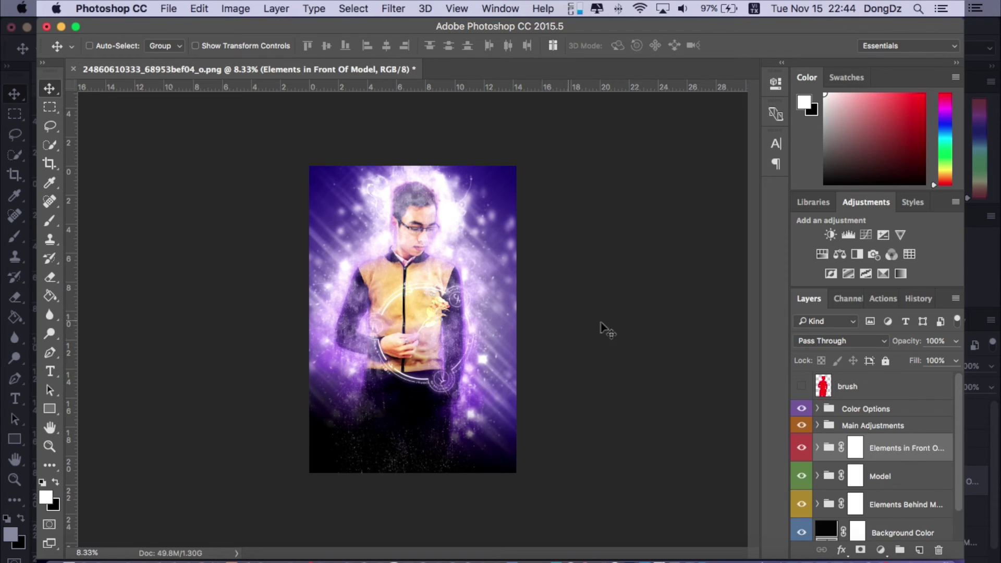
# Step: Select the Background Color layer and hide it to check the photo's original background
pyautogui.scroll(-2, 834, 459)
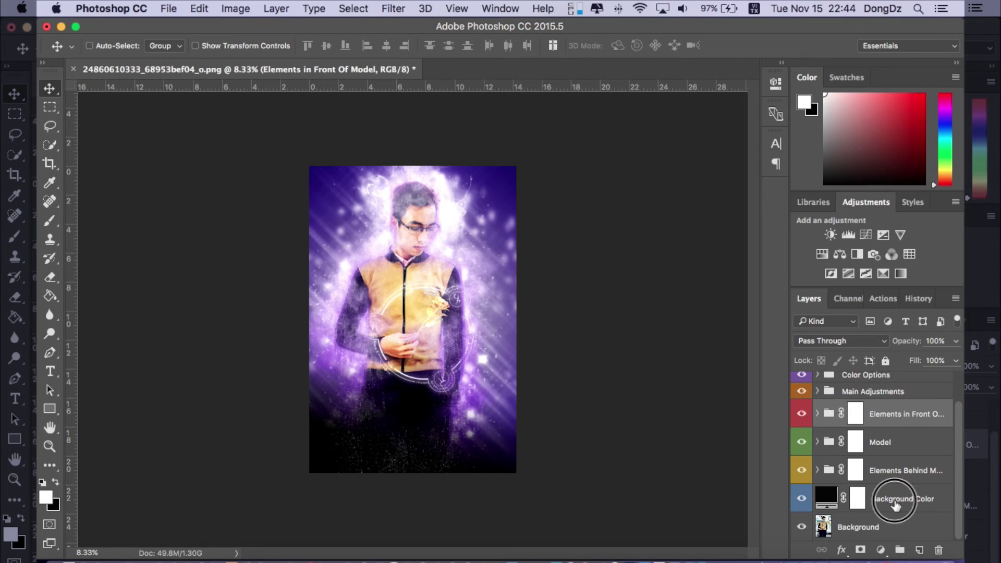
pyautogui.click(896, 502)
pyautogui.click(802, 499)
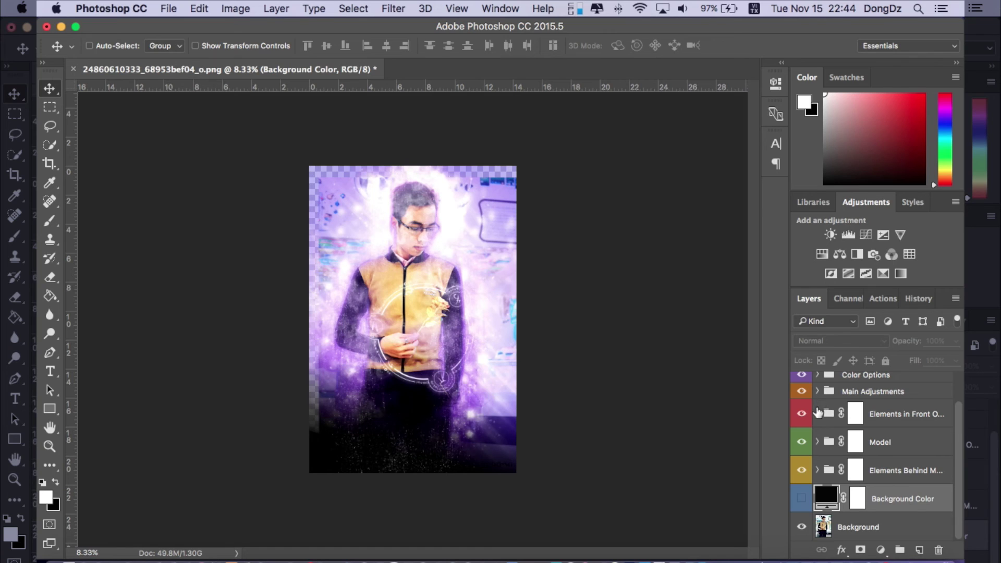
# Step: Expand the Elements in Front Of Model group and examine its dust, smoke, border light and mist layers
pyautogui.click(818, 413)
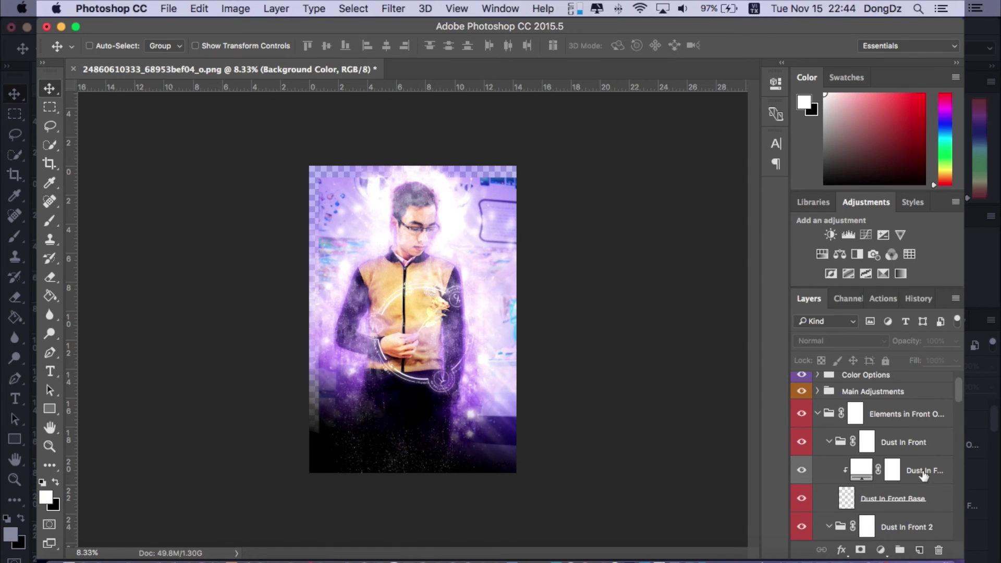
pyautogui.scroll(-6, 897, 477)
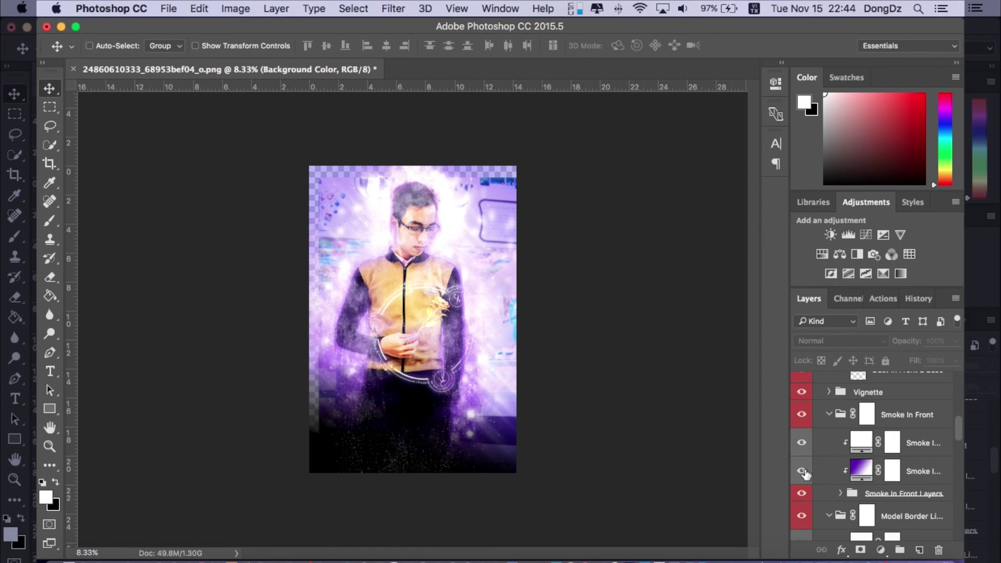
pyautogui.click(802, 470)
pyautogui.scroll(-5, 806, 473)
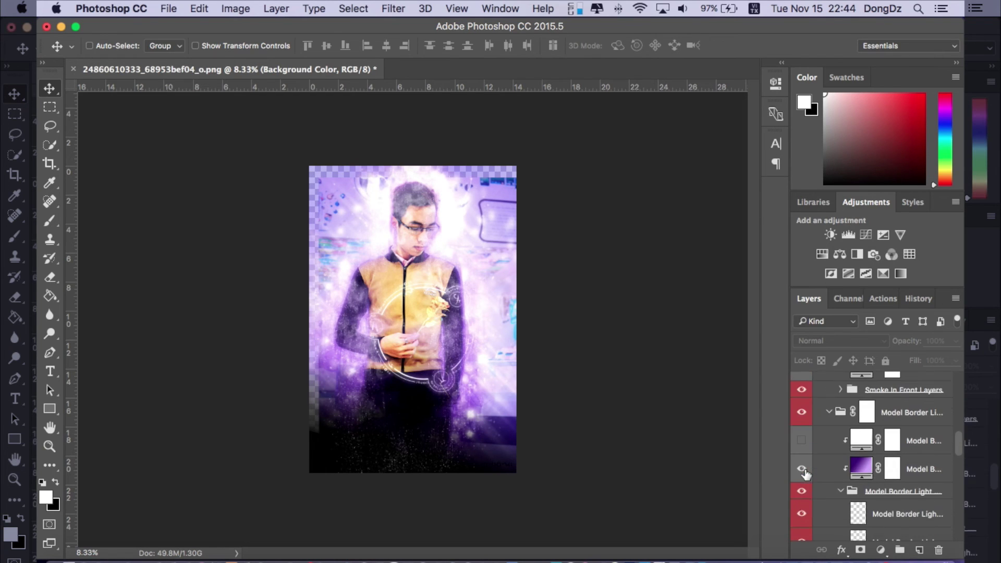
pyautogui.scroll(10, 806, 474)
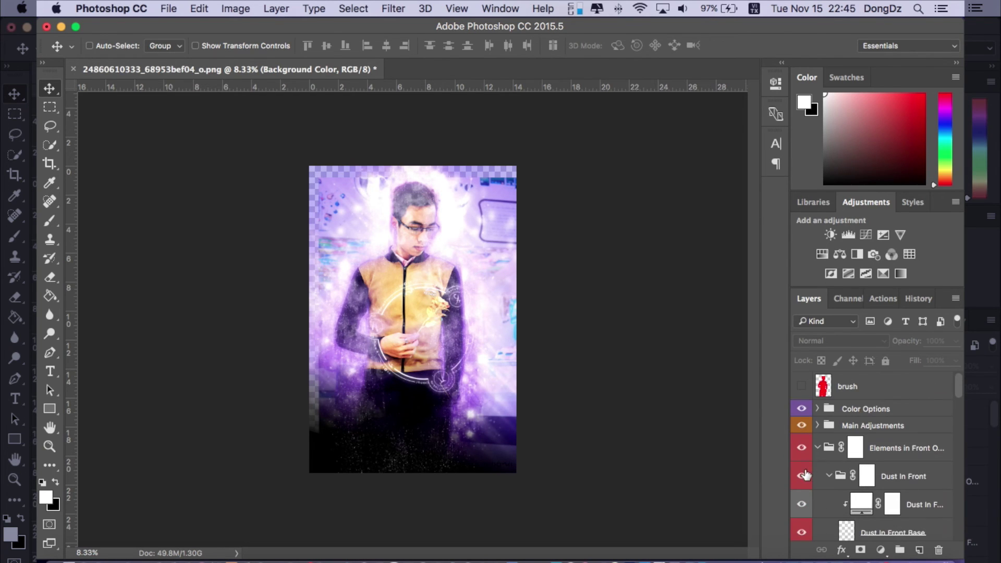
pyautogui.click(818, 425)
pyautogui.click(818, 426)
pyautogui.scroll(-6, 828, 461)
pyautogui.scroll(-10, 828, 462)
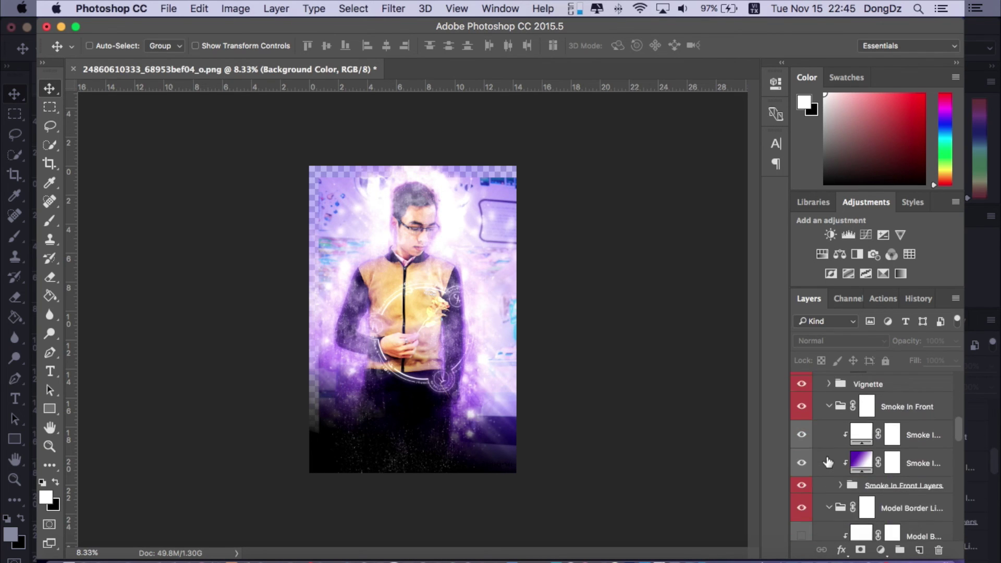
pyautogui.scroll(-8, 828, 462)
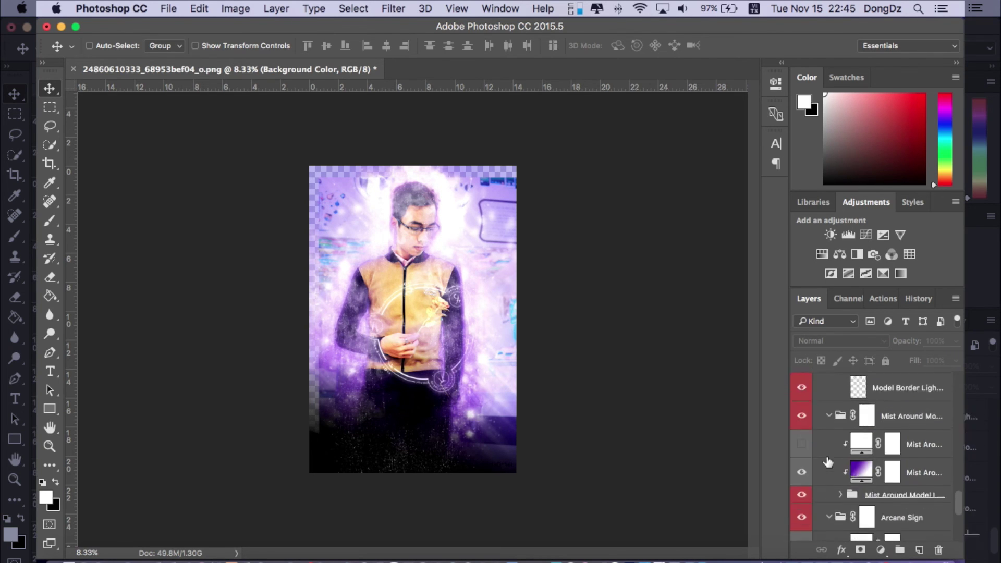
pyautogui.scroll(12, 828, 462)
pyautogui.scroll(10, 828, 461)
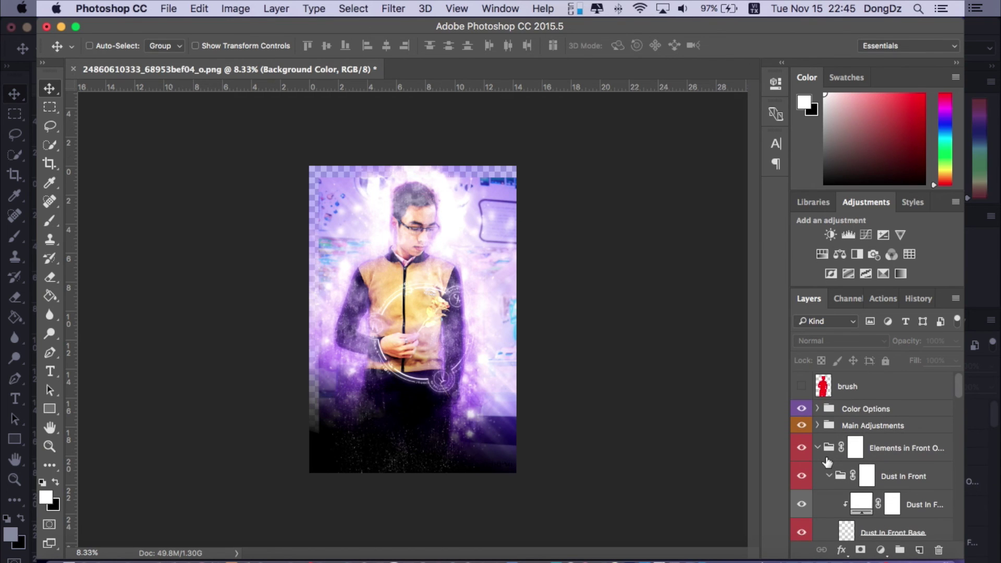
# Step: Expand the Vignette group and hide its overlay vignette layer to check the image without dark edges
pyautogui.scroll(-8, 829, 476)
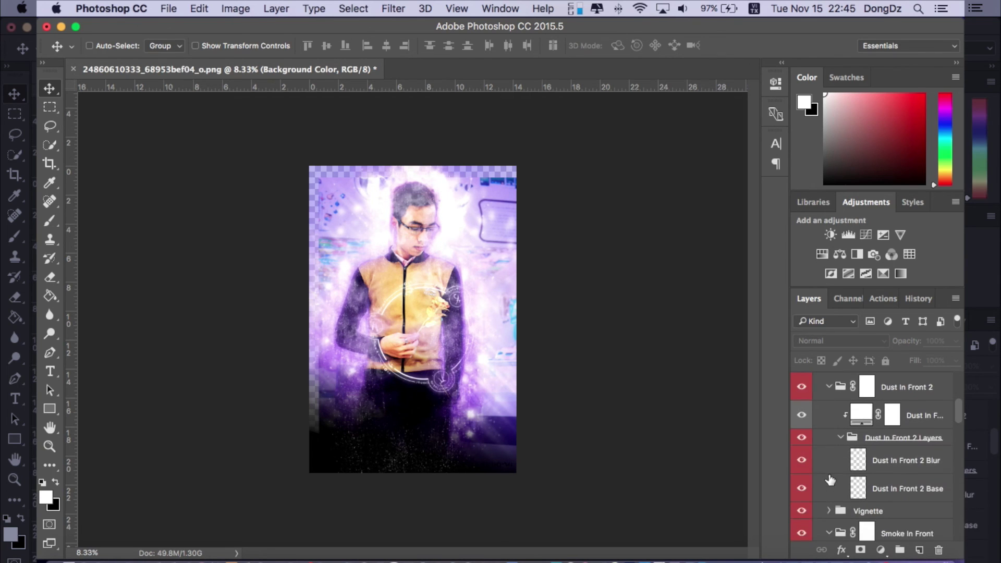
pyautogui.scroll(-2, 838, 444)
pyautogui.click(829, 458)
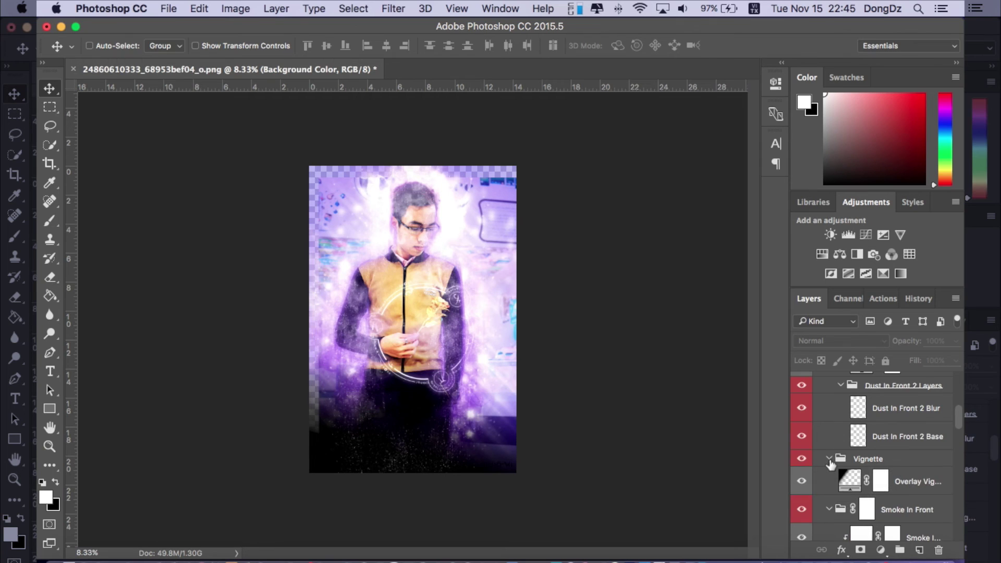
pyautogui.scroll(-1, 829, 459)
pyautogui.click(802, 463)
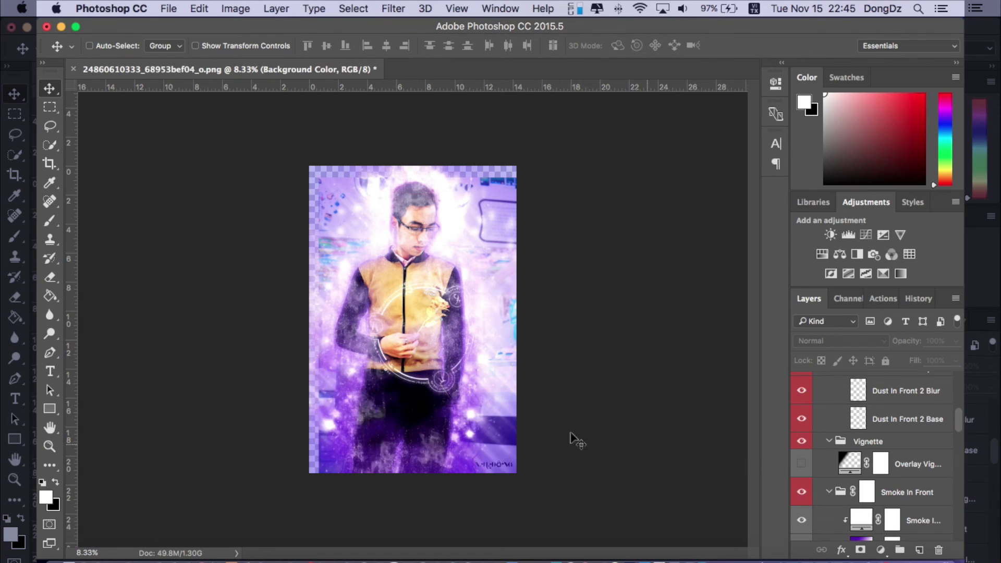
pyautogui.scroll(6, 911, 460)
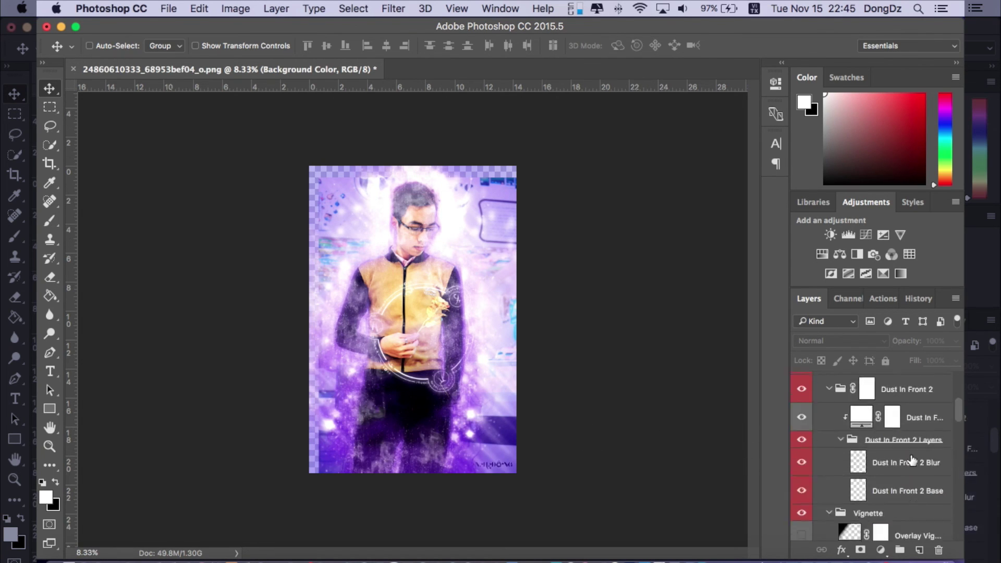
pyautogui.hotkey('ctrl', 'Up')
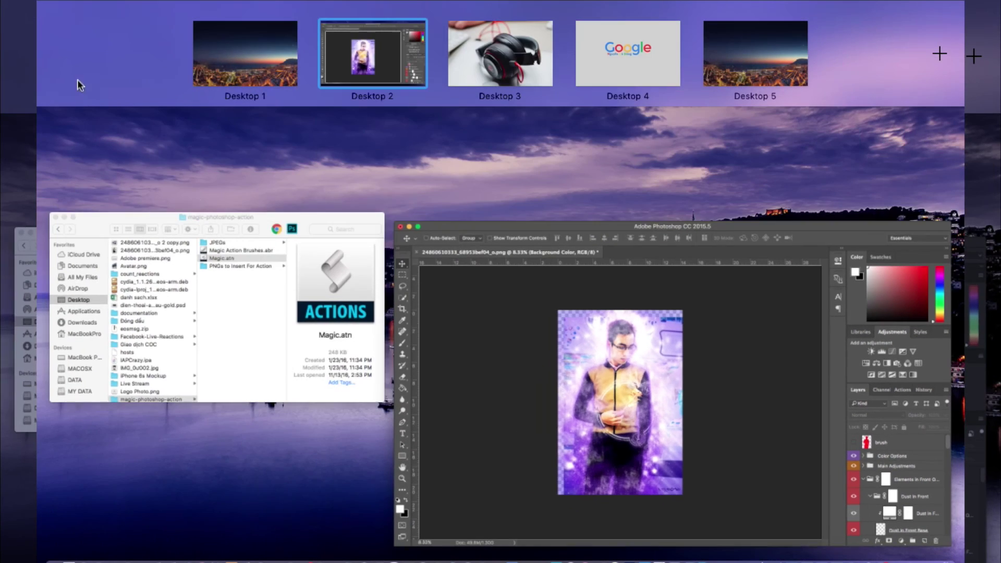
pyautogui.click(527, 330)
pyautogui.click(49, 91)
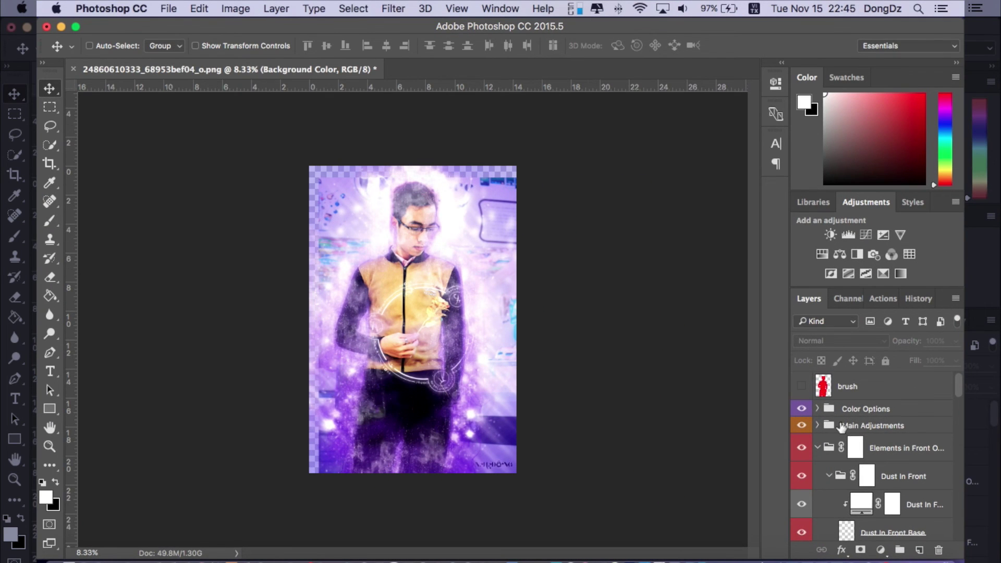
# Step: Make the Background Color layer and the overlay vignette layer in the Vignette group visible again
pyautogui.scroll(-5, 840, 427)
pyautogui.click(812, 494)
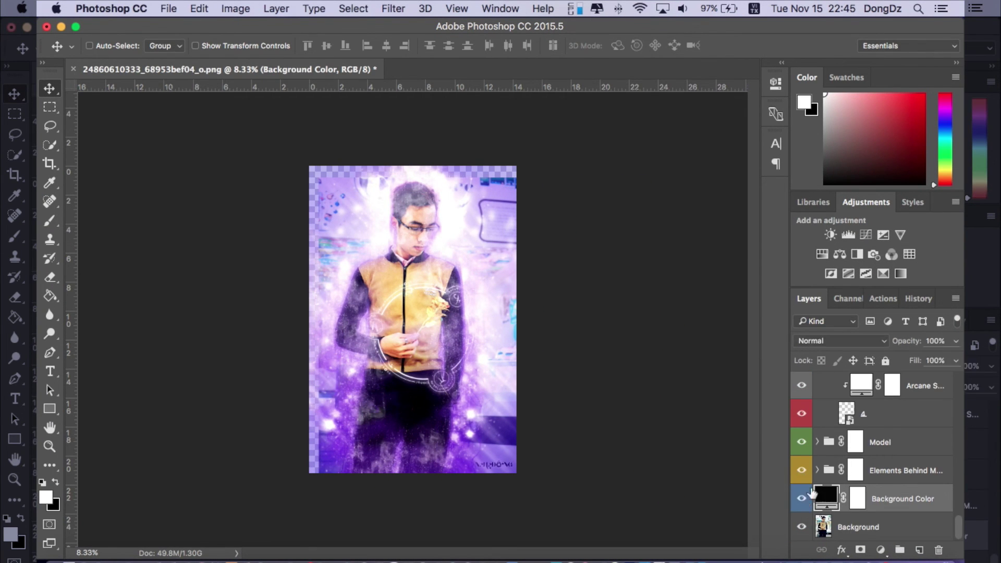
pyautogui.scroll(6, 868, 471)
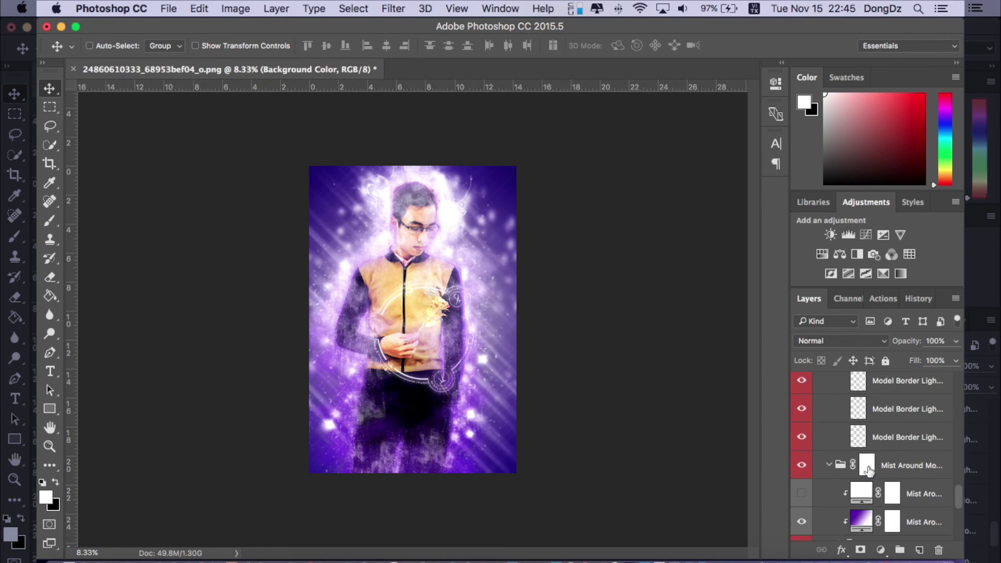
pyautogui.scroll(2, 838, 476)
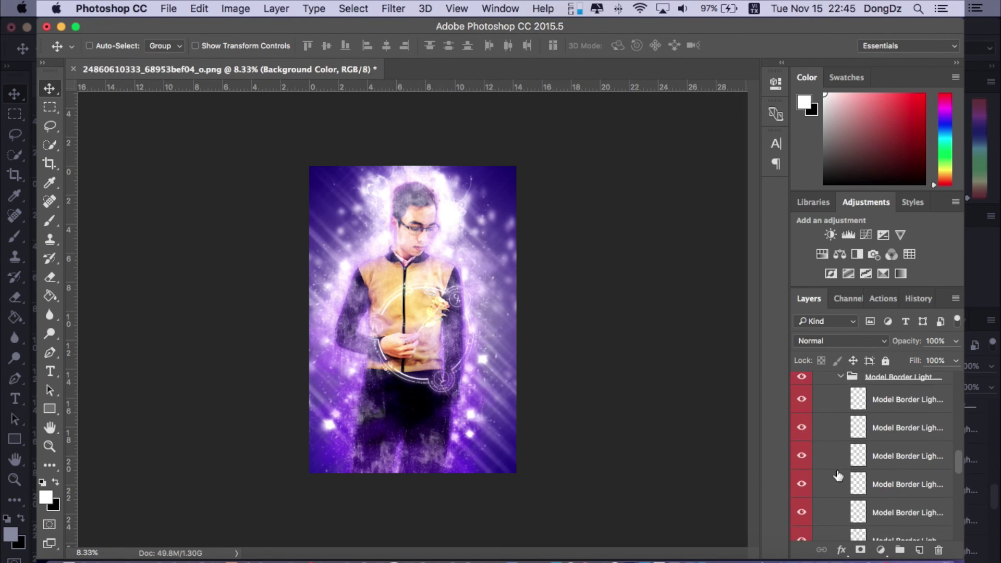
pyautogui.scroll(2, 838, 475)
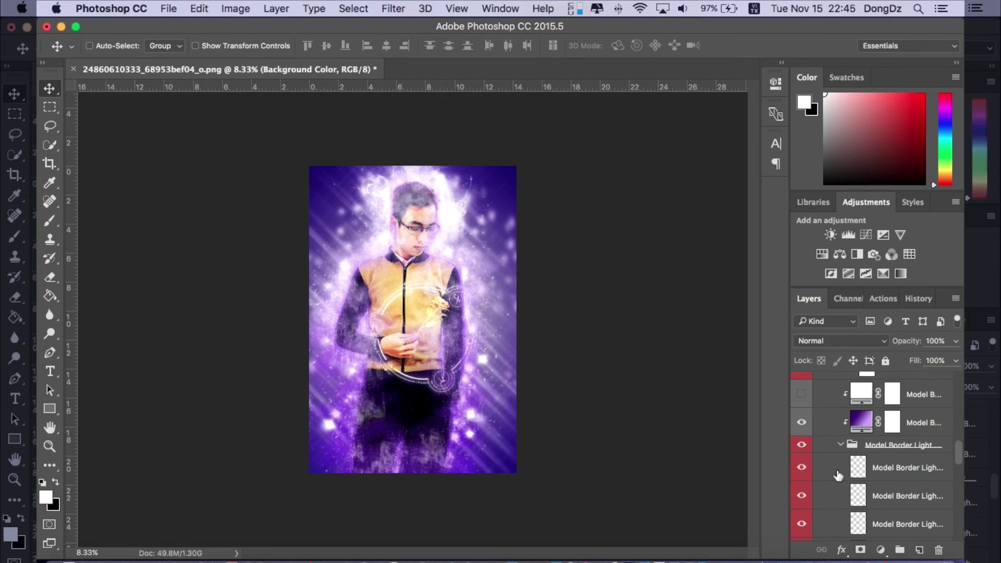
pyautogui.scroll(4, 838, 476)
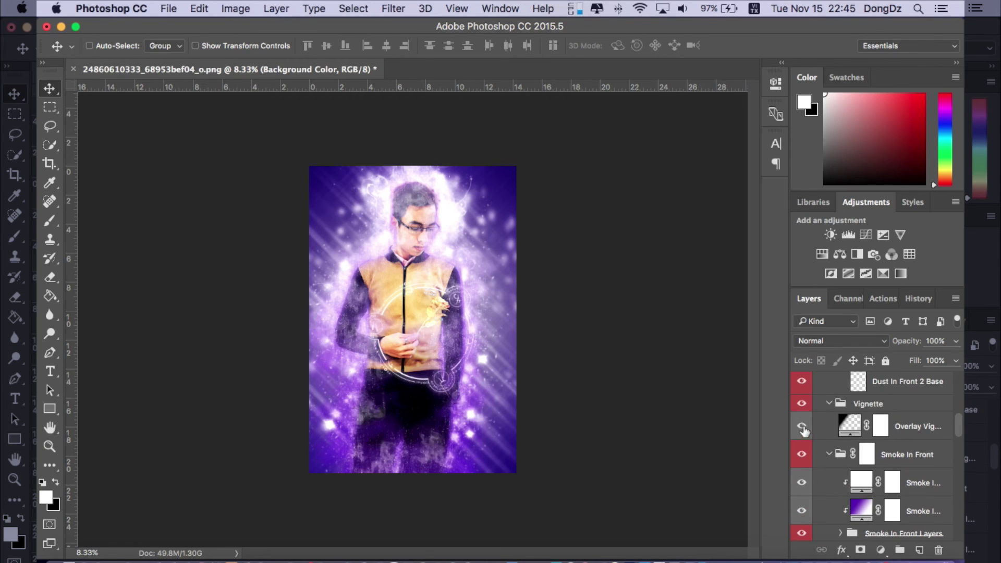
pyautogui.click(803, 428)
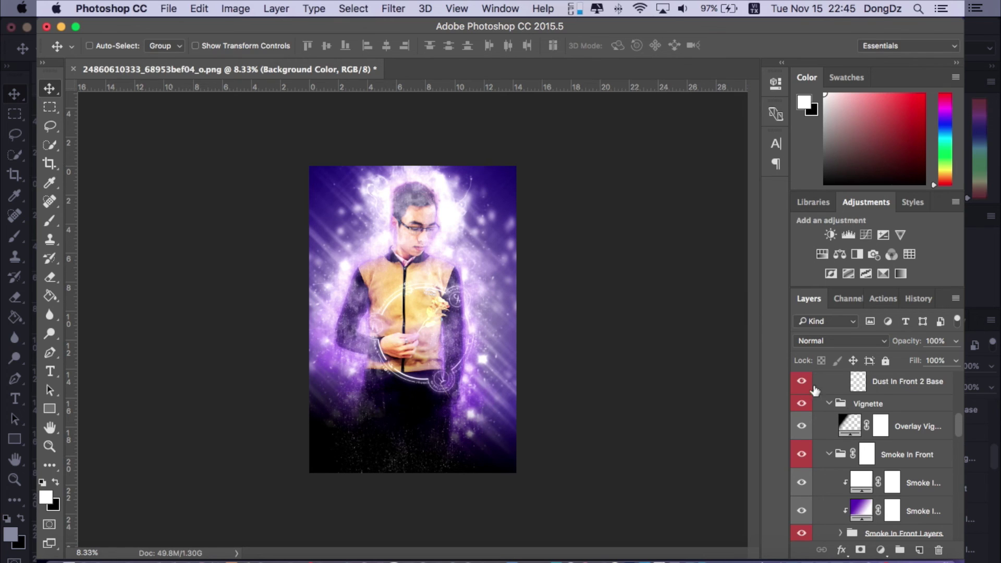
pyautogui.scroll(10, 848, 430)
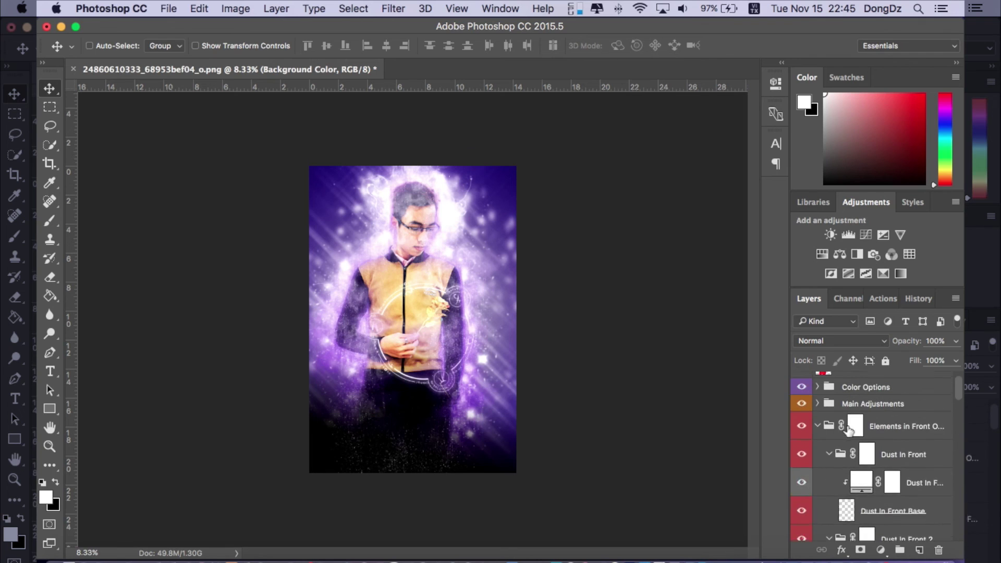